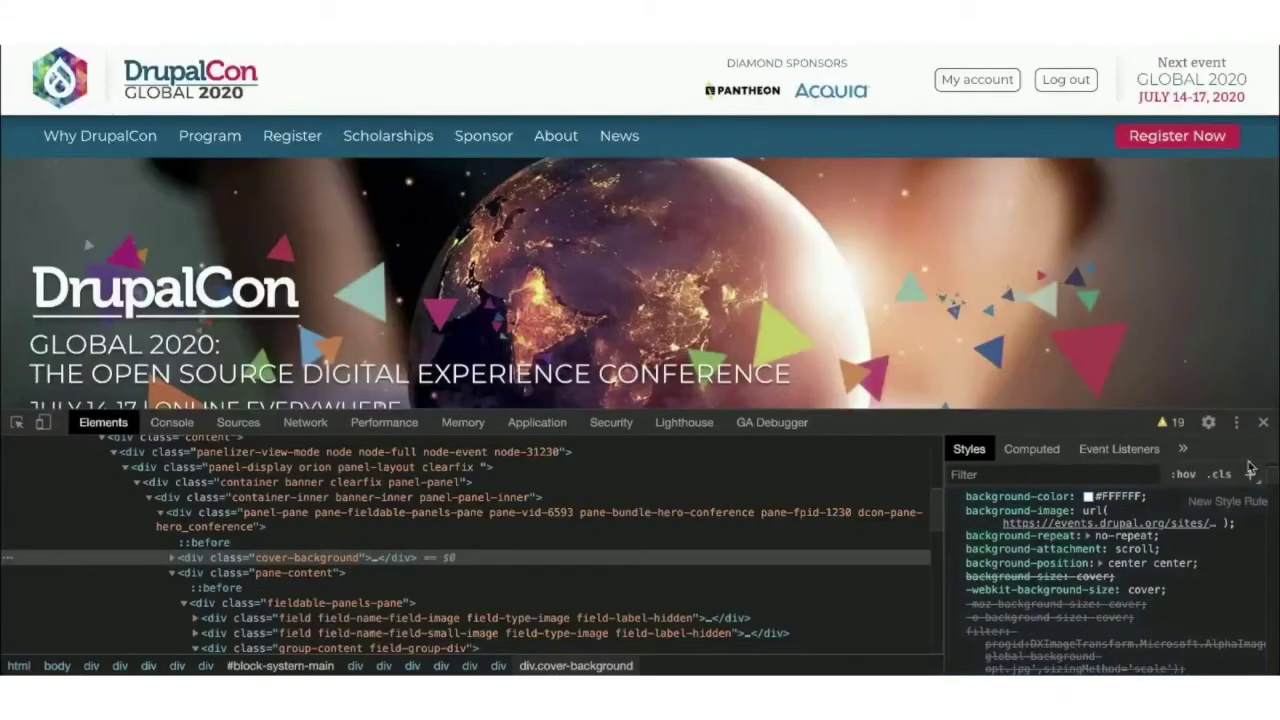
# - Close the developer tools on the DrupalCon Global 2020 site and view the header of the Drupal.org homepage
pyautogui.click(1264, 426)
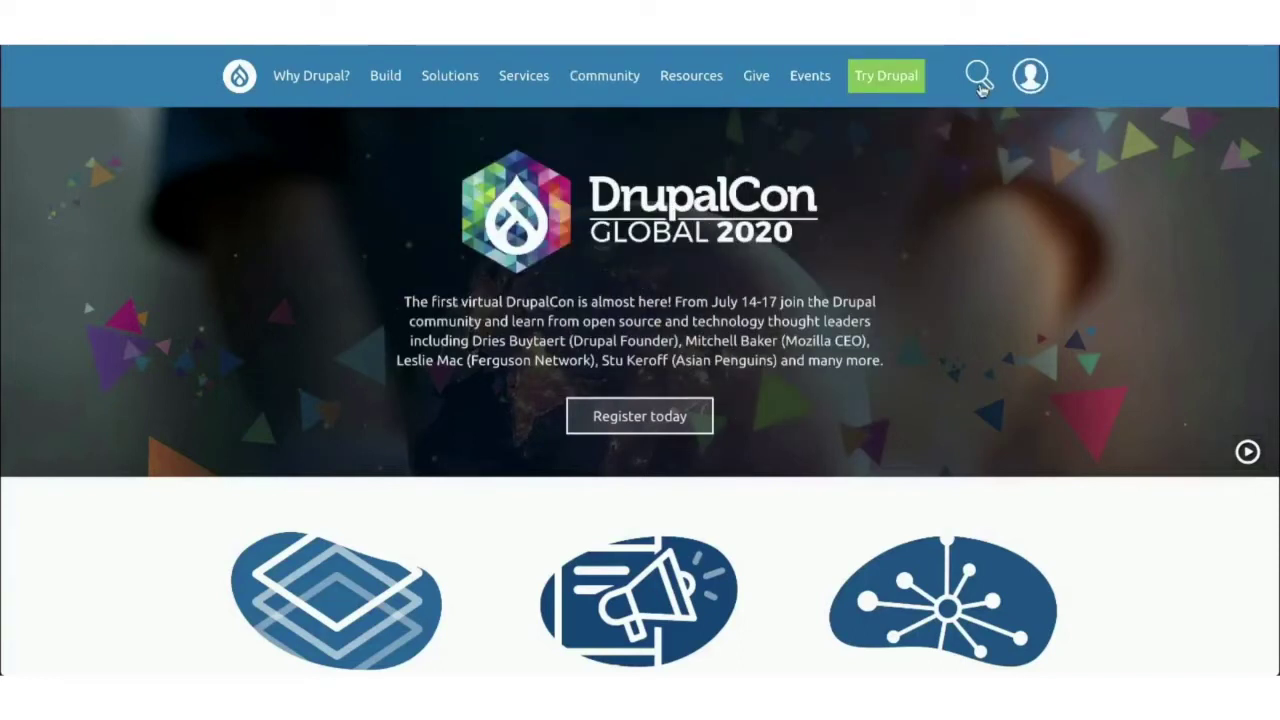
pyautogui.moveTo(1038, 74)
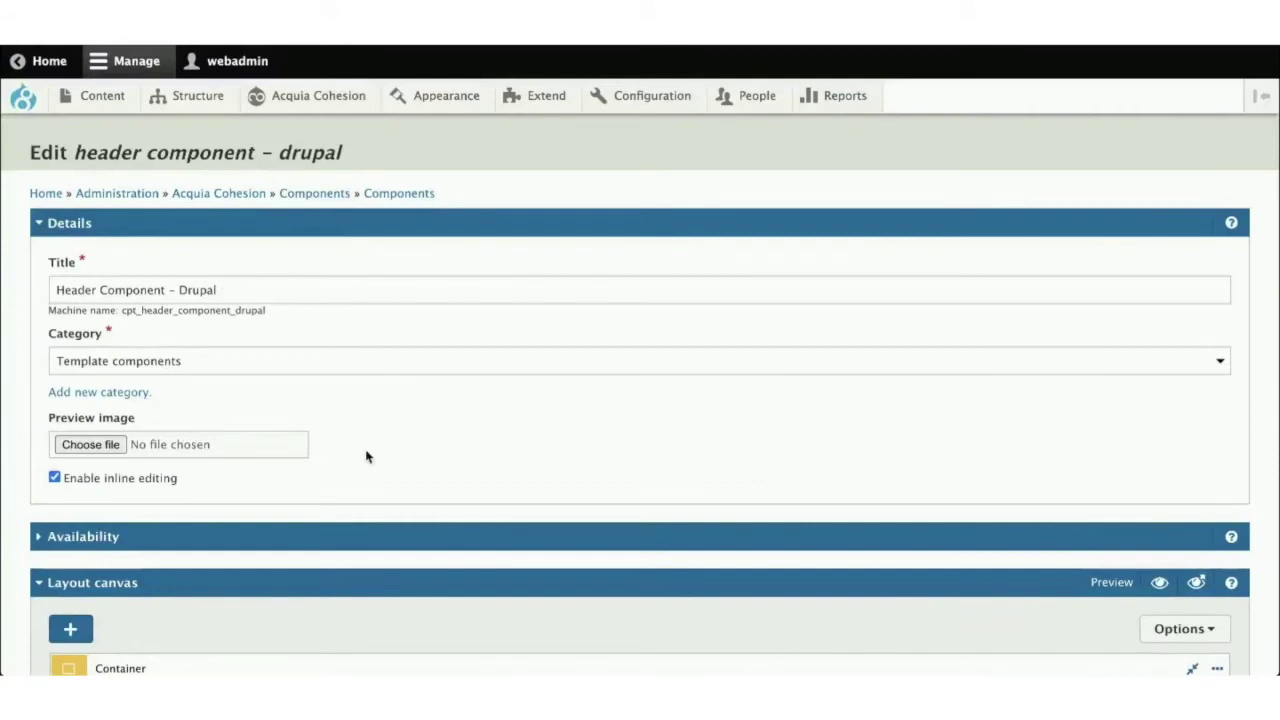
# - Examine the containers, image and menu elements on the layout canvas of Header Component - Drupal
pyautogui.scroll(-3, 366, 452)
pyautogui.scroll(-3, 366, 452)
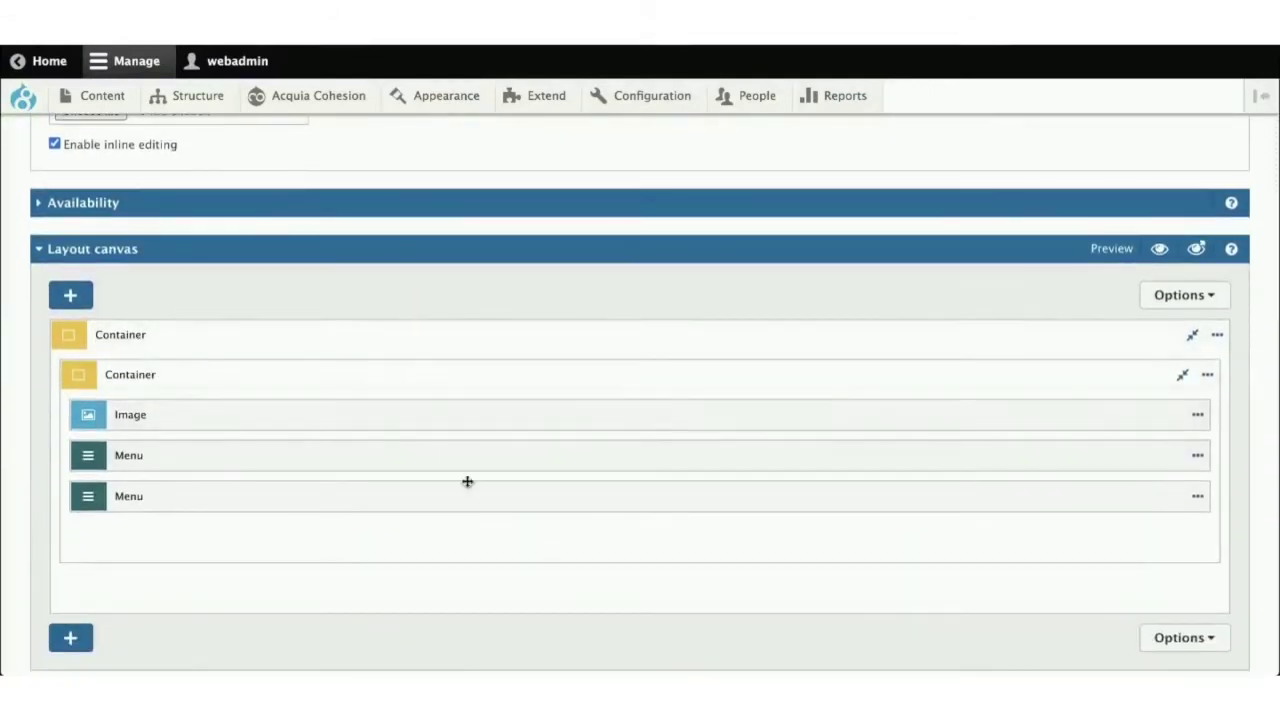
pyautogui.scroll(-1, 263, 440)
pyautogui.scroll(-1, 263, 440)
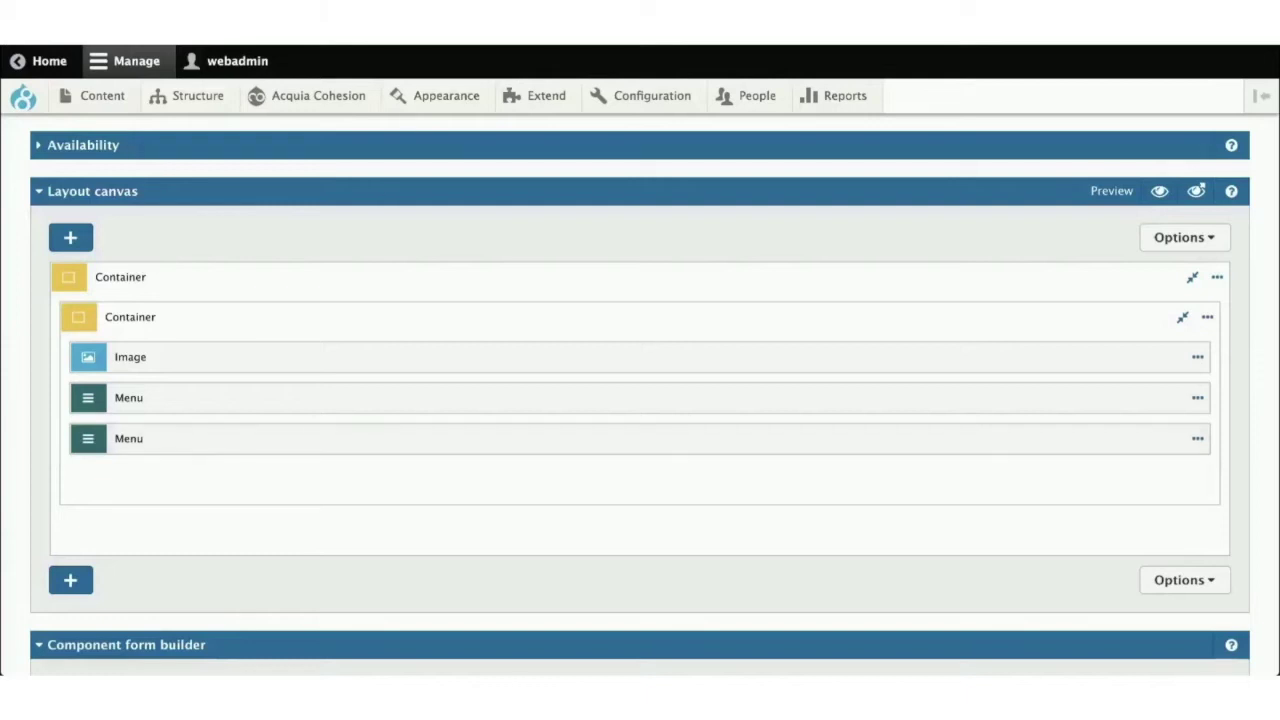
pyautogui.scroll(4, 640, 400)
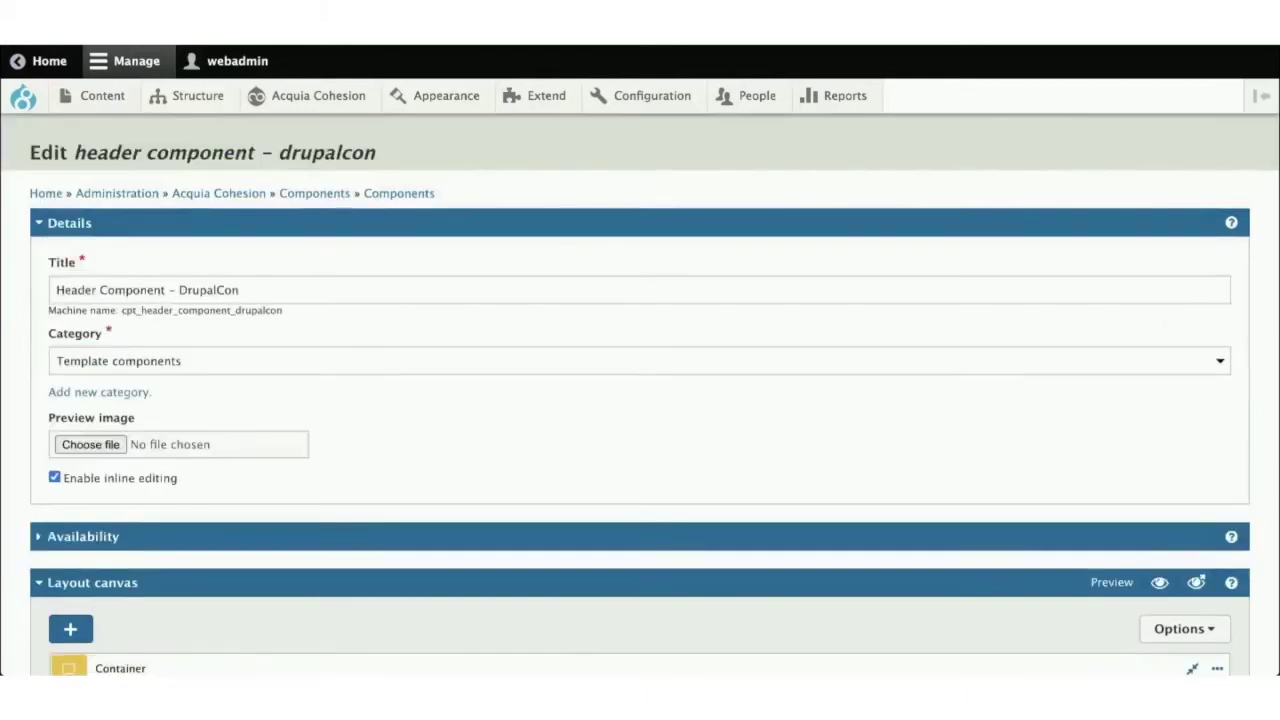
# - Examine the nested containers, links, images, blocks and menus on the layout canvas of Header Component - DrupalCon
pyautogui.scroll(-1, 423, 477)
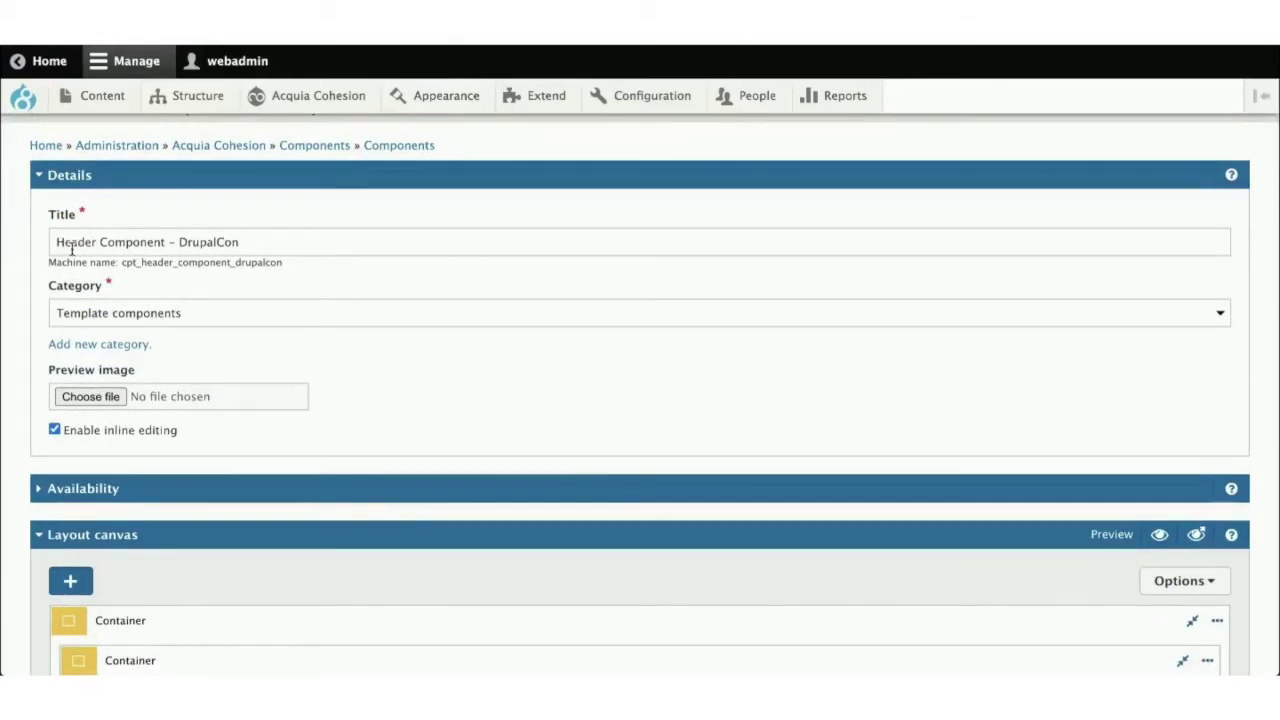
pyautogui.scroll(-1, 394, 352)
pyautogui.scroll(-4, 394, 352)
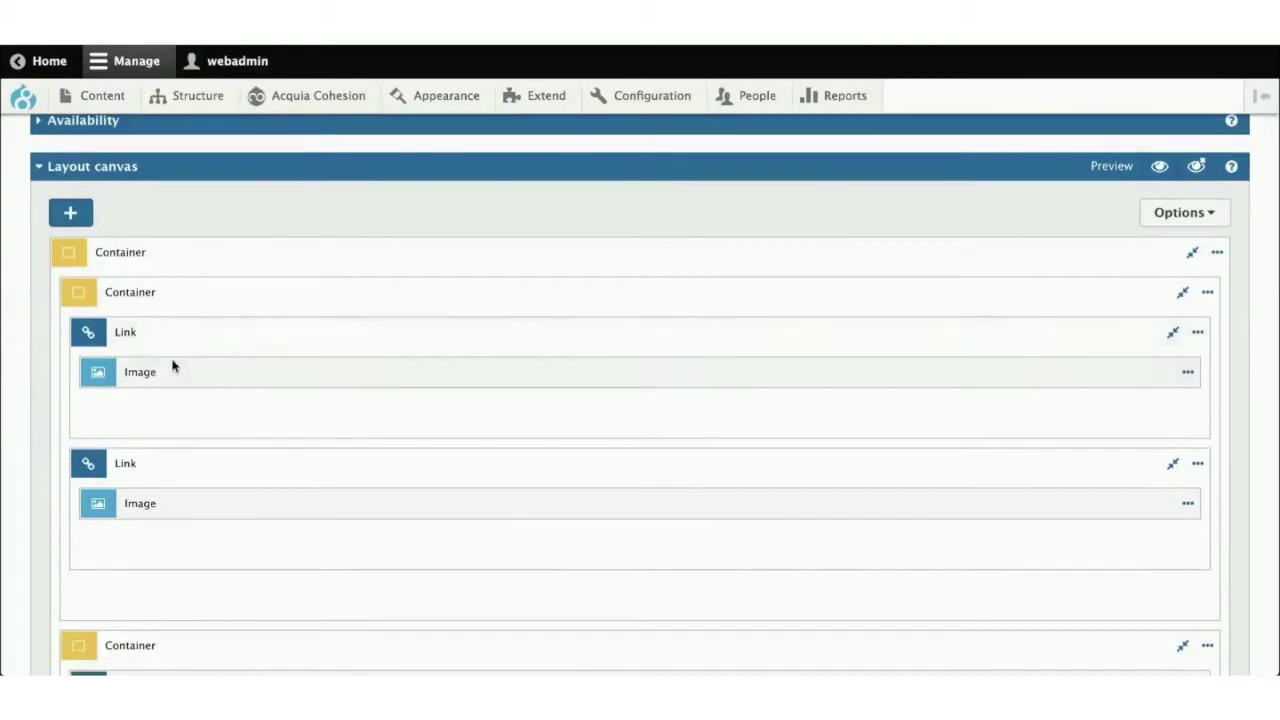
pyautogui.scroll(-1, 181, 340)
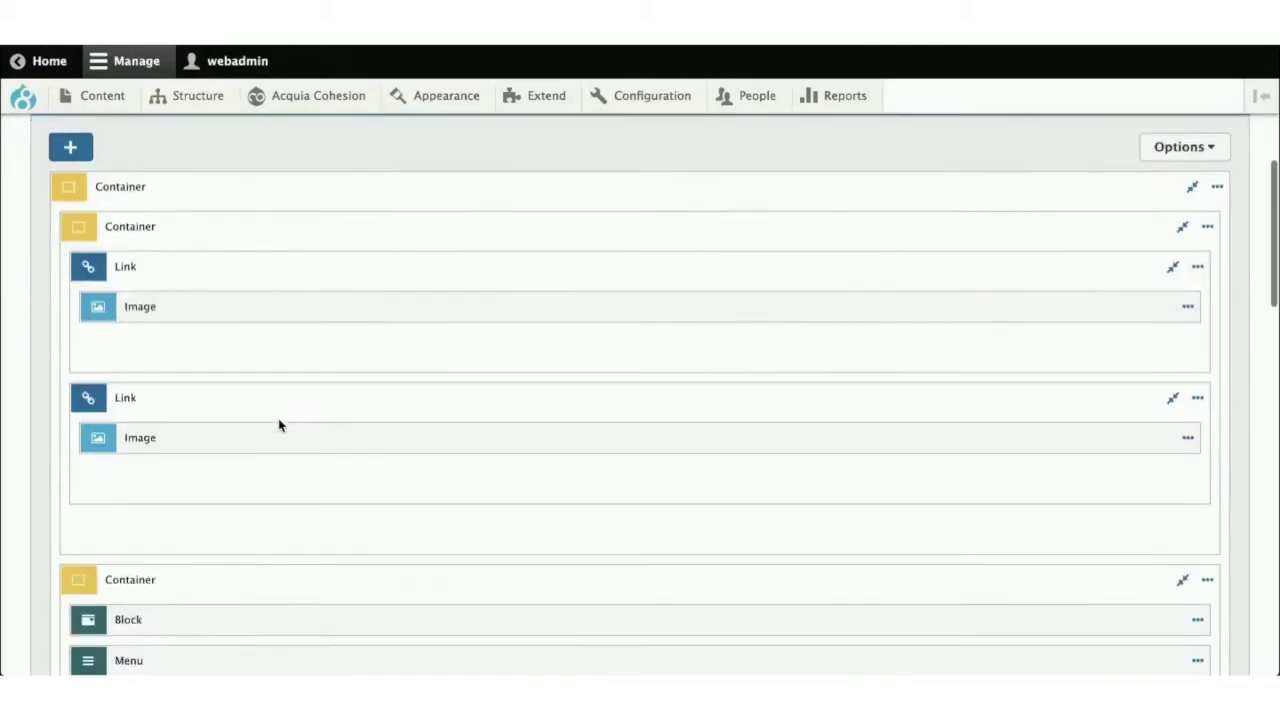
pyautogui.click(206, 231)
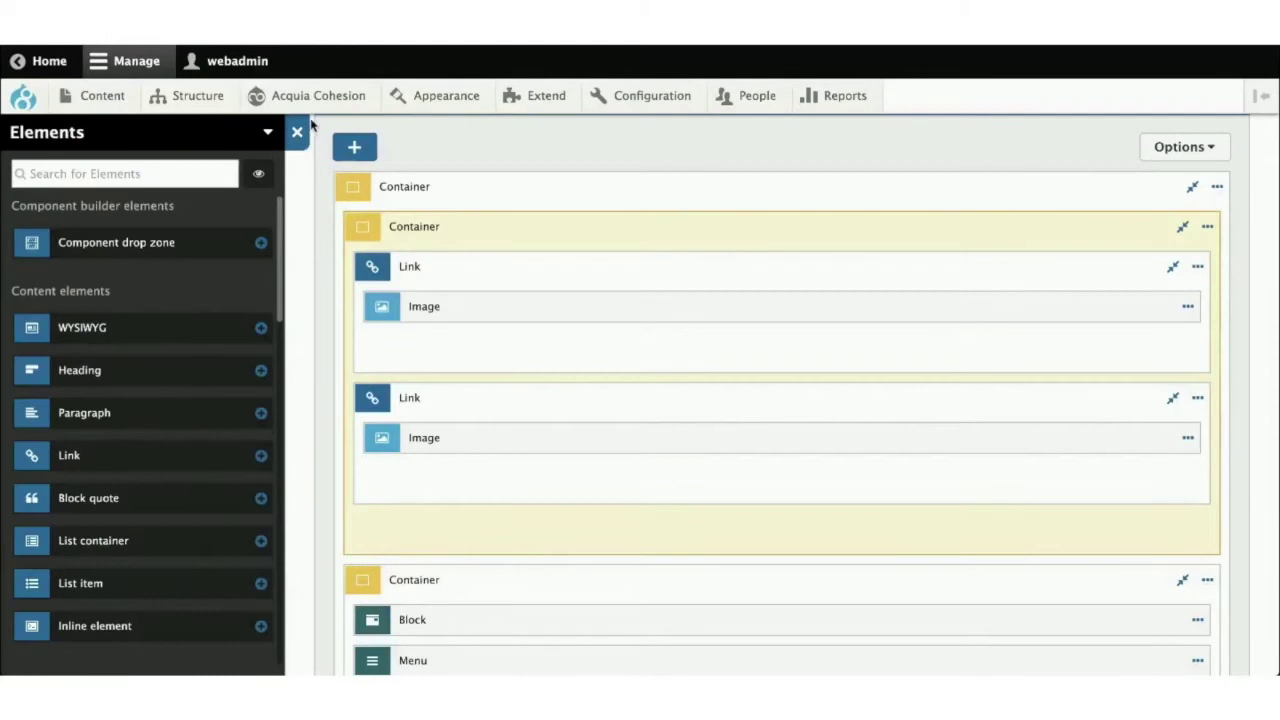
pyautogui.click(297, 131)
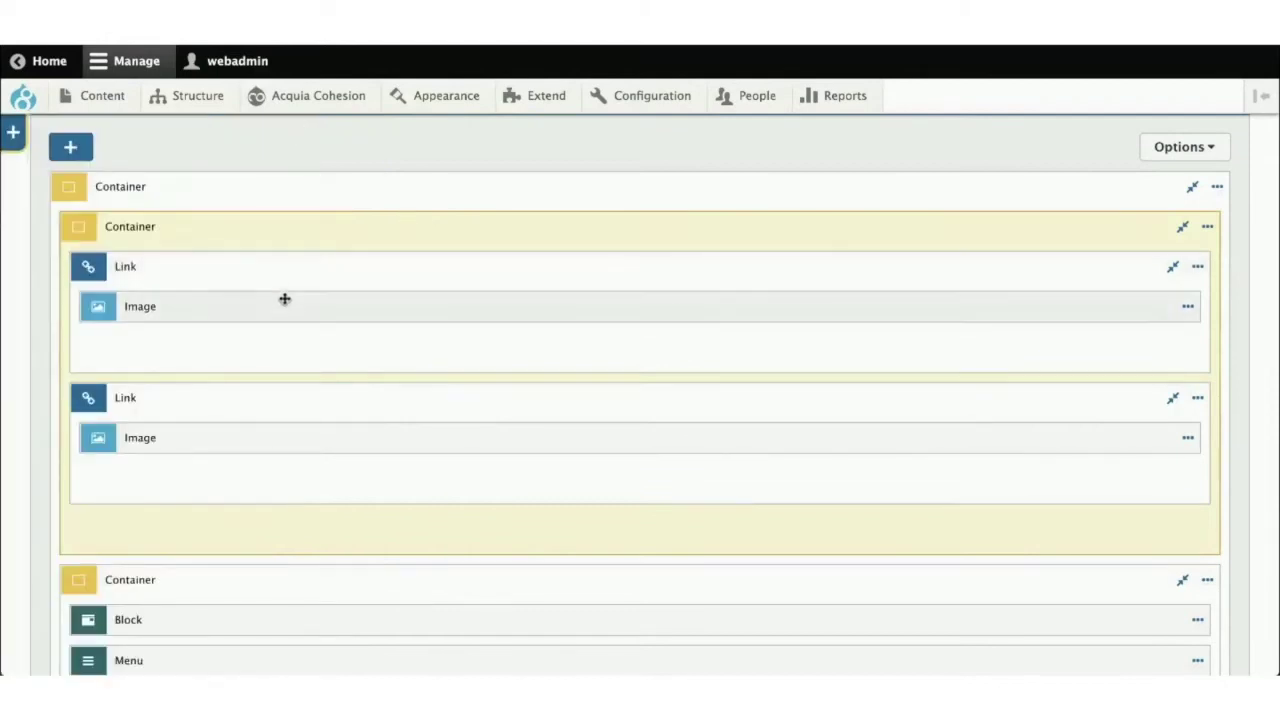
pyautogui.scroll(-3, 357, 477)
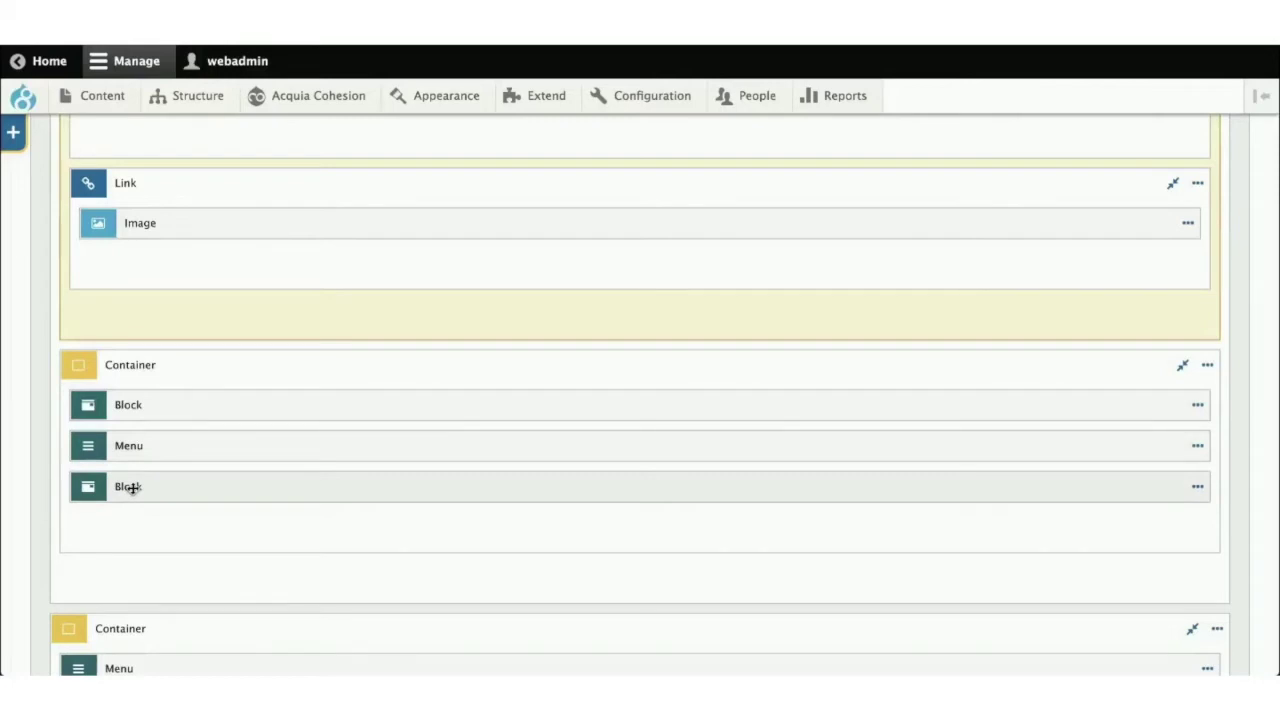
pyautogui.scroll(-2, 132, 488)
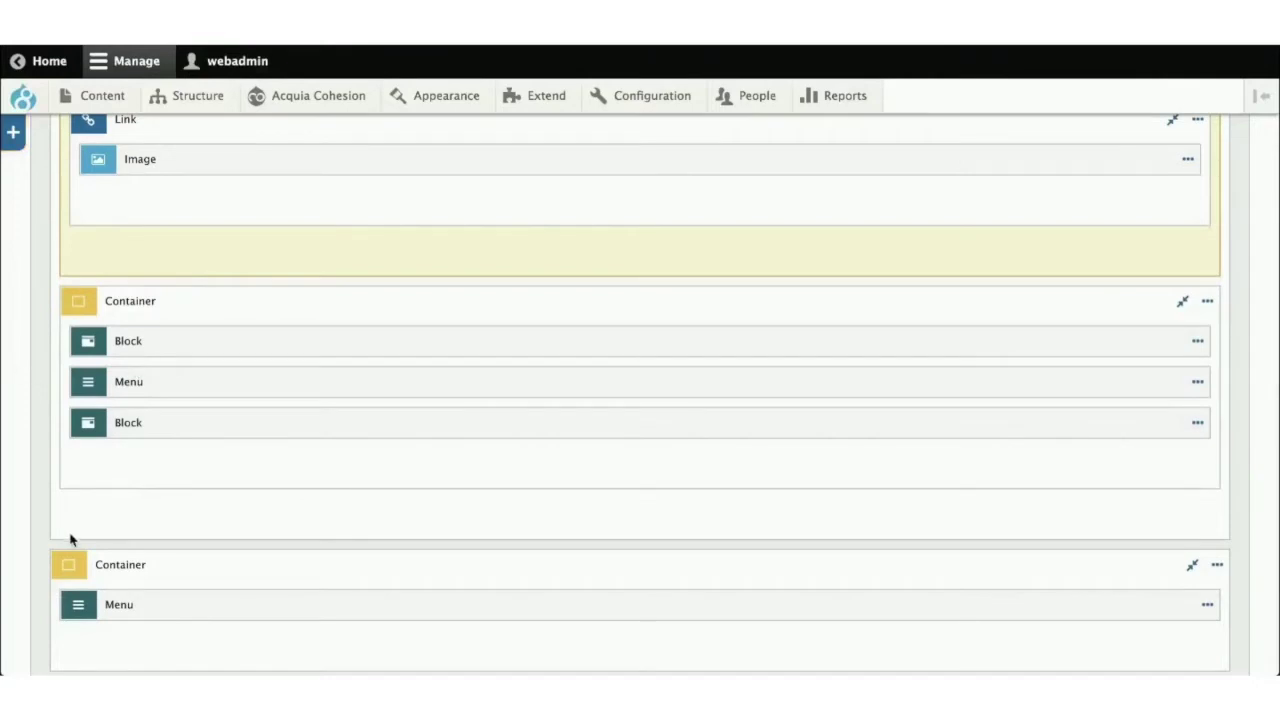
pyautogui.scroll(-1, 238, 575)
pyautogui.scroll(-2, 238, 576)
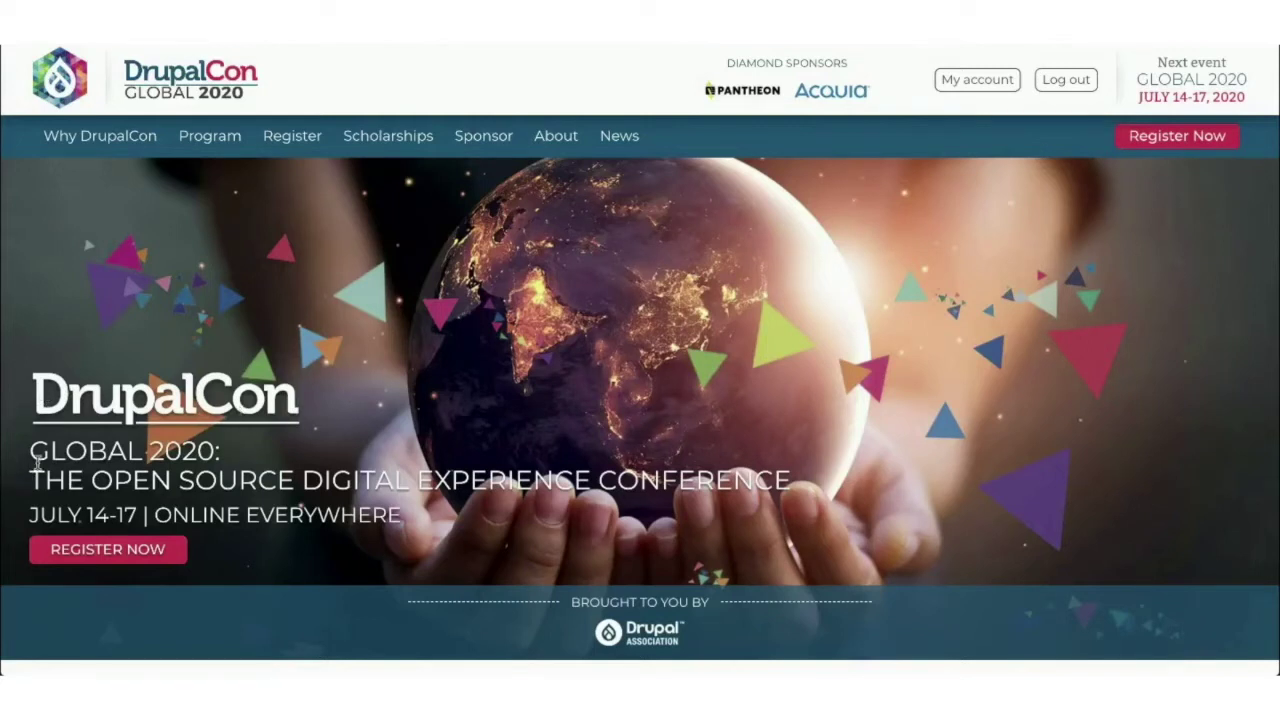
# - Examine the DrupalCon homepage hero banner, highlighting its conference heading and its date and location line
pyautogui.moveTo(31, 452); pyautogui.dragTo(785, 484)
pyautogui.click(783, 484)
pyautogui.moveTo(30, 454); pyautogui.dragTo(152, 455)
pyautogui.click(200, 487)
pyautogui.moveTo(29, 514); pyautogui.dragTo(185, 514)
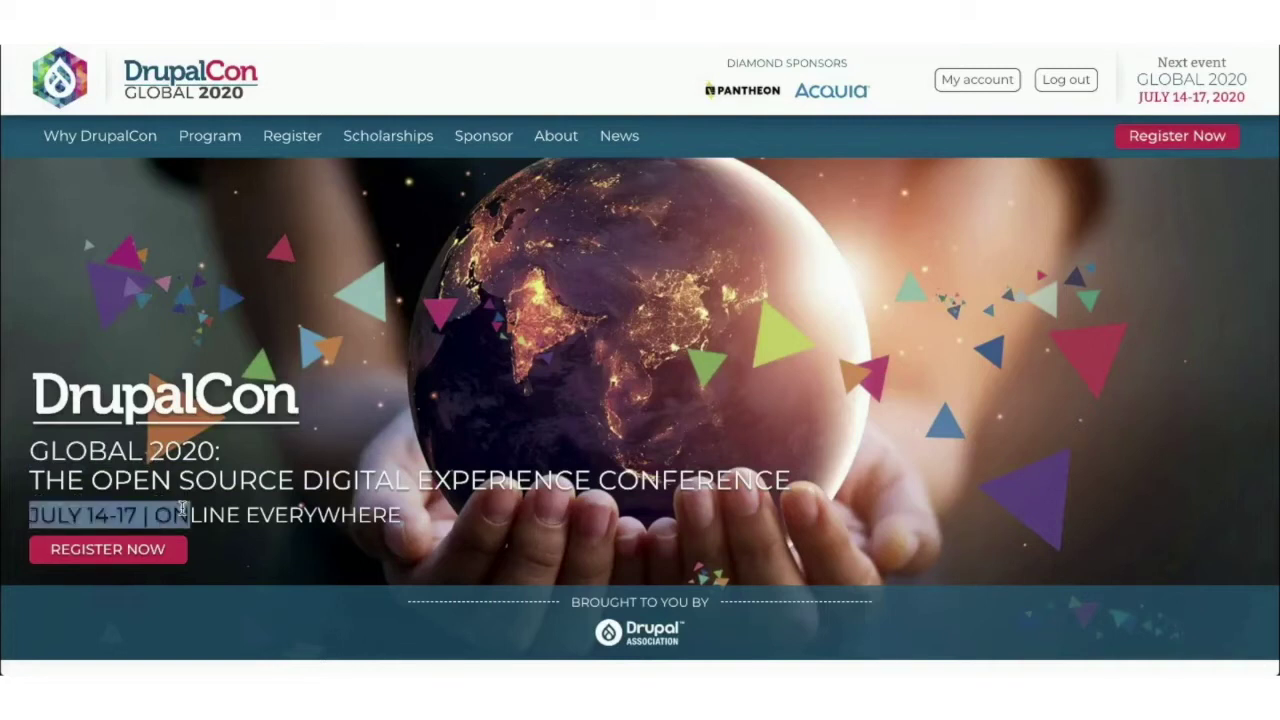
pyautogui.doubleClick(213, 519)
pyautogui.click(408, 538)
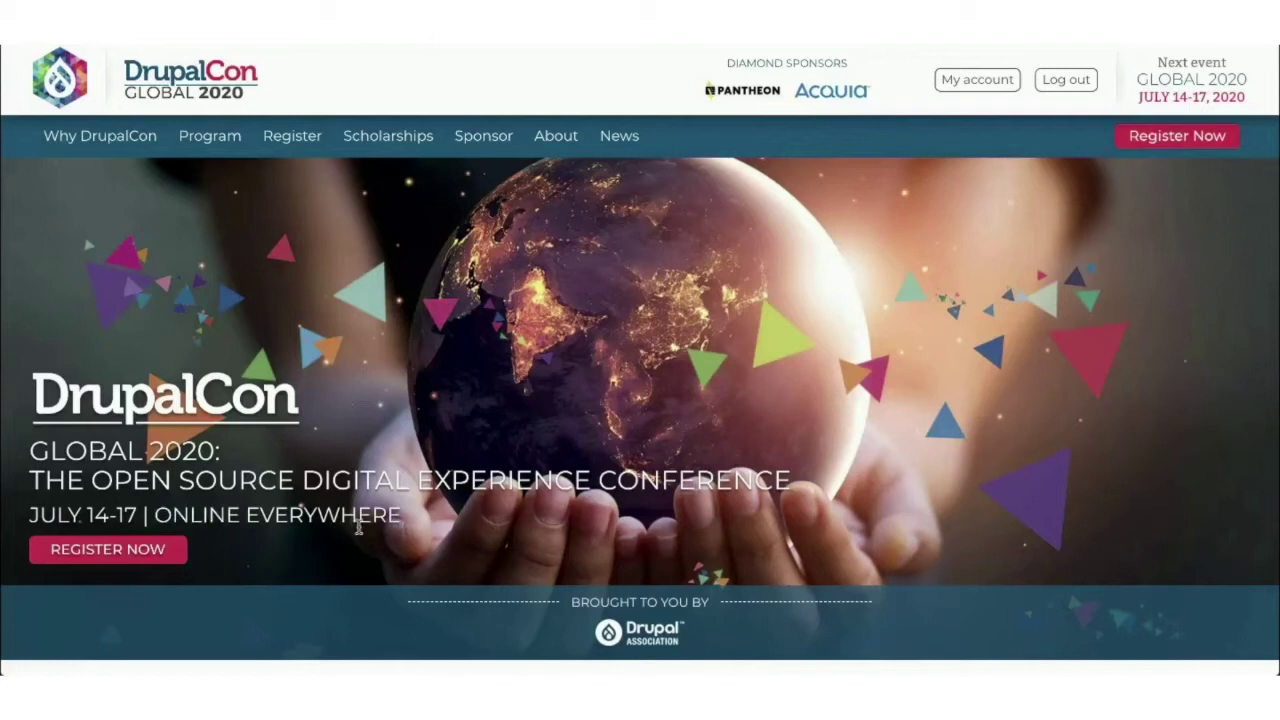
pyautogui.scroll(-1, 504, 538)
pyautogui.scroll(-1, 504, 538)
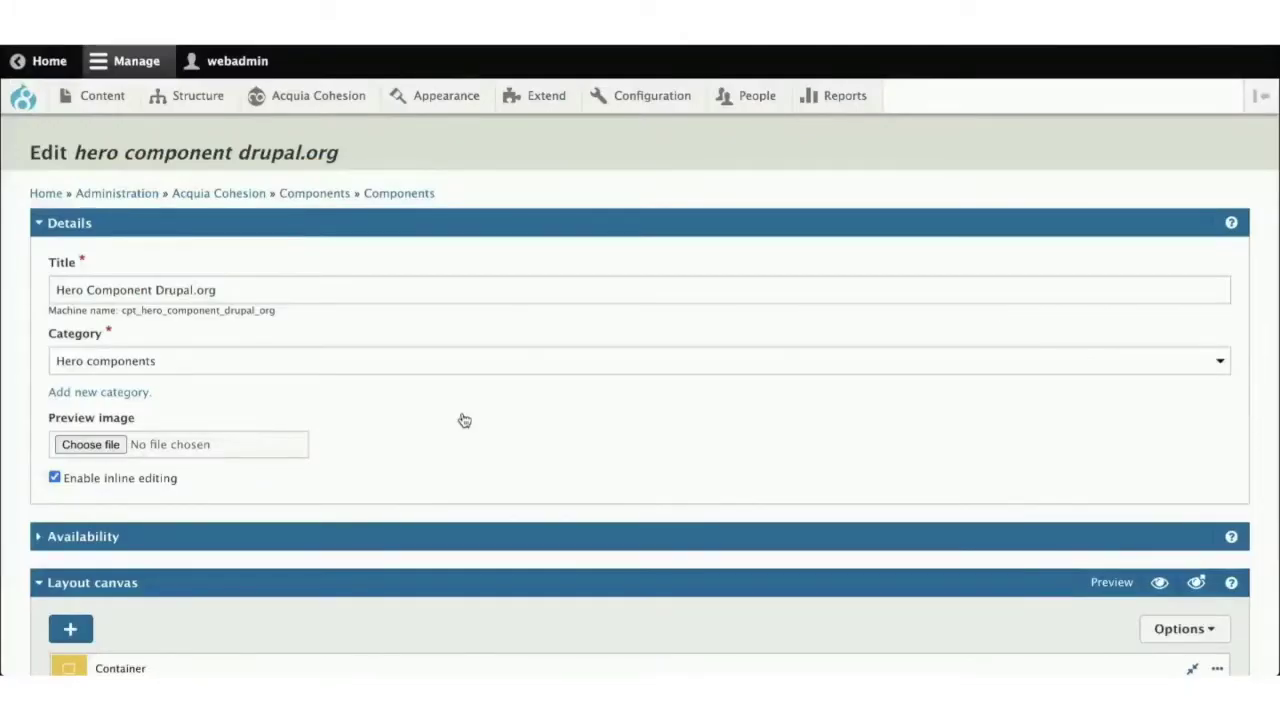
# - Examine the title, category and layout canvas elements of the Hero Component Drupal.org
pyautogui.scroll(-1, 464, 420)
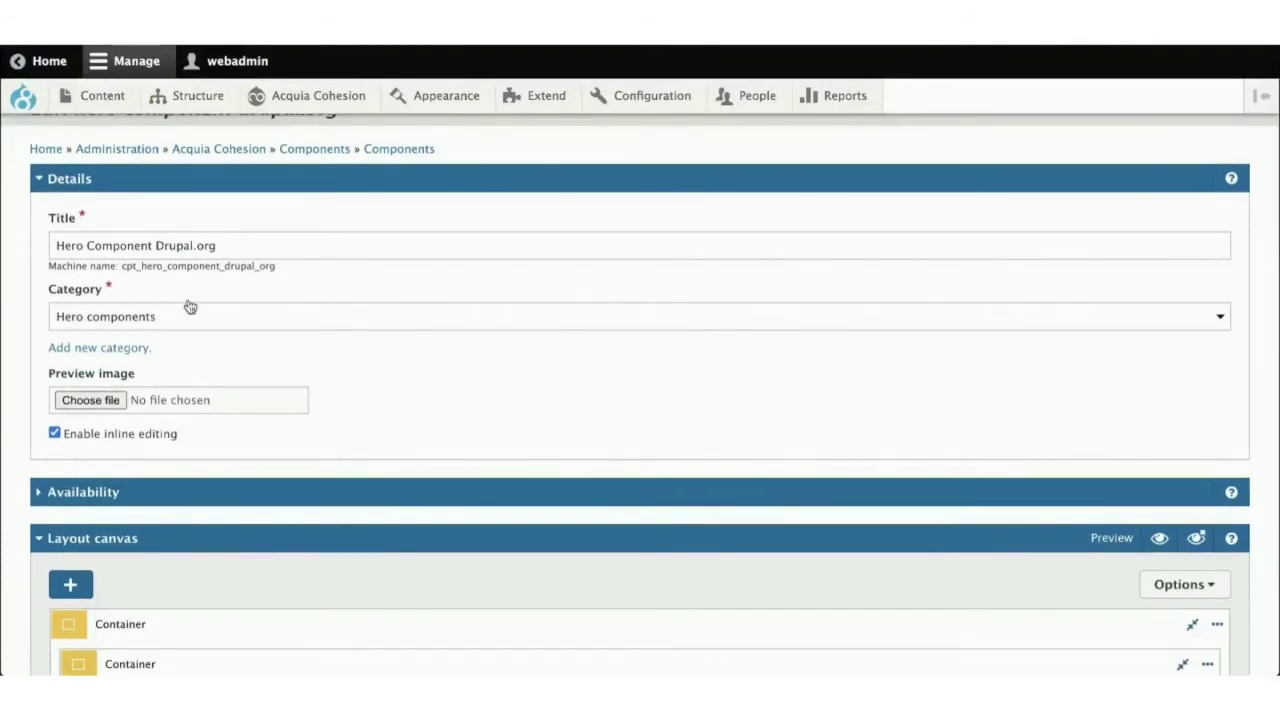
pyautogui.click(60, 244)
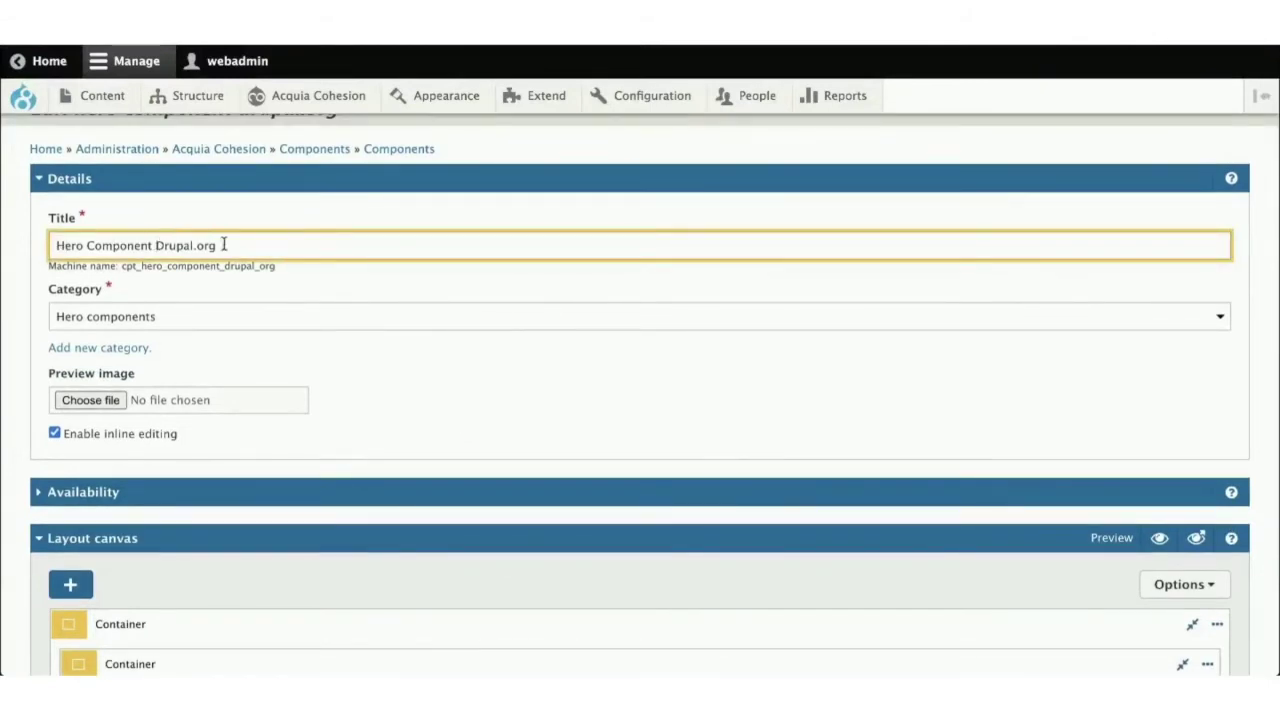
pyautogui.scroll(-3, 335, 370)
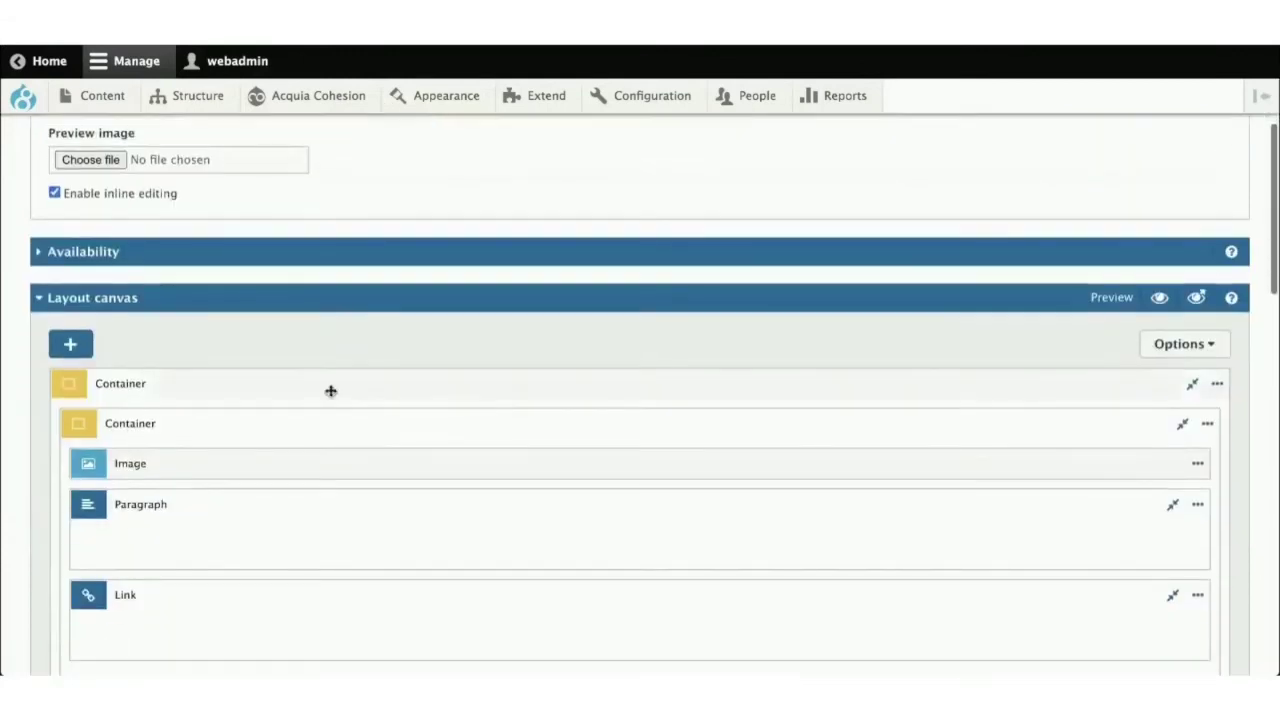
pyautogui.scroll(-1, 257, 423)
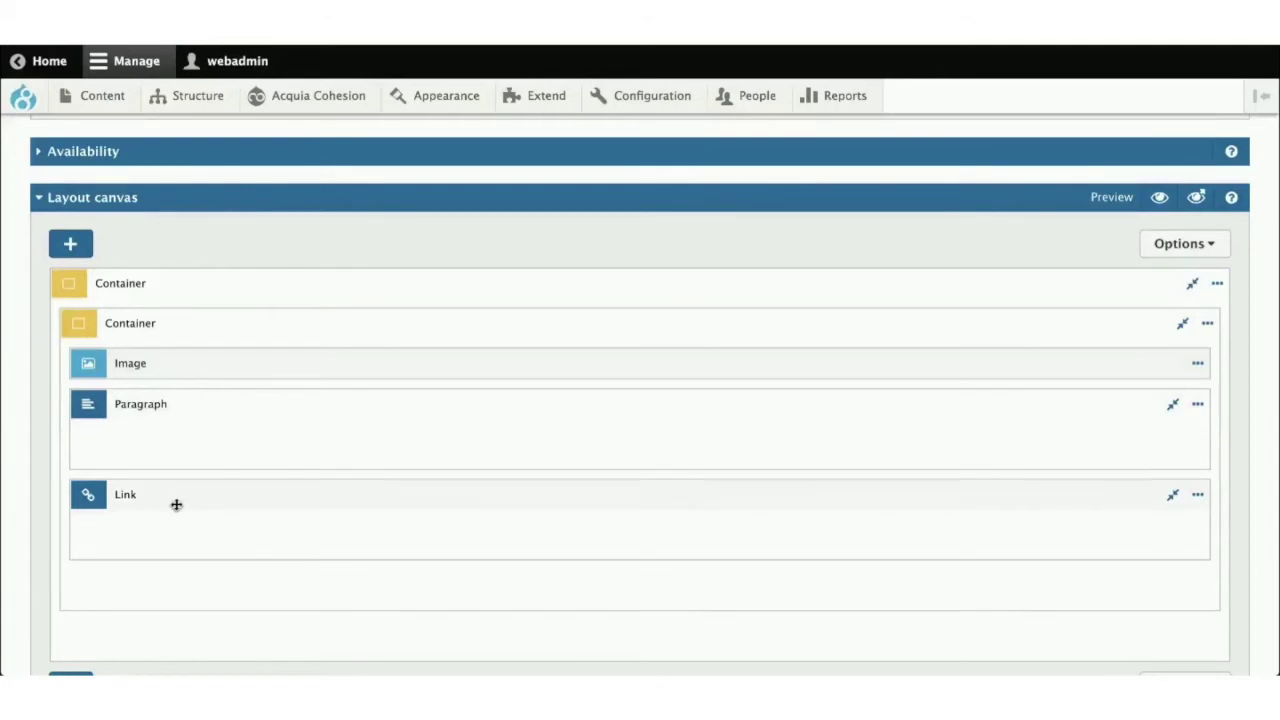
pyautogui.scroll(-3, 176, 504)
pyautogui.scroll(3, 176, 504)
pyautogui.scroll(-1, 176, 504)
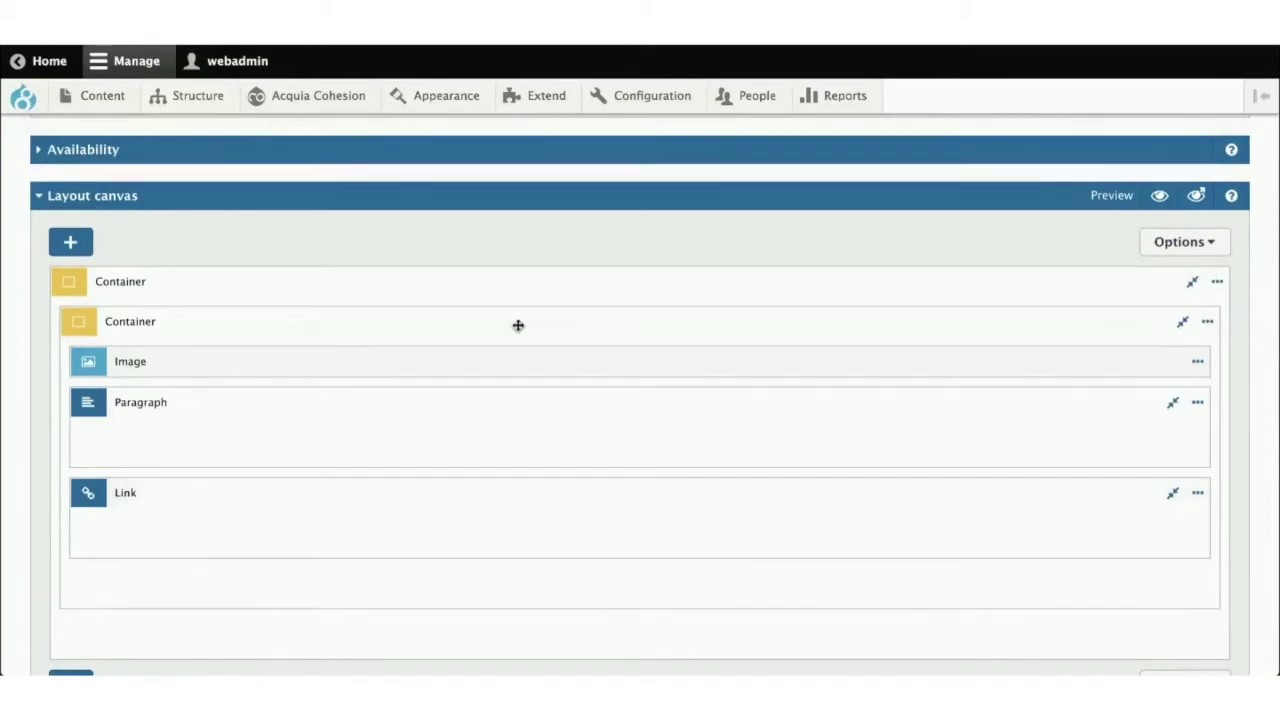
# - Inspect the background image style of the outer container in the Hero Component Drupal.org, then close its settings
pyautogui.doubleClick(555, 279)
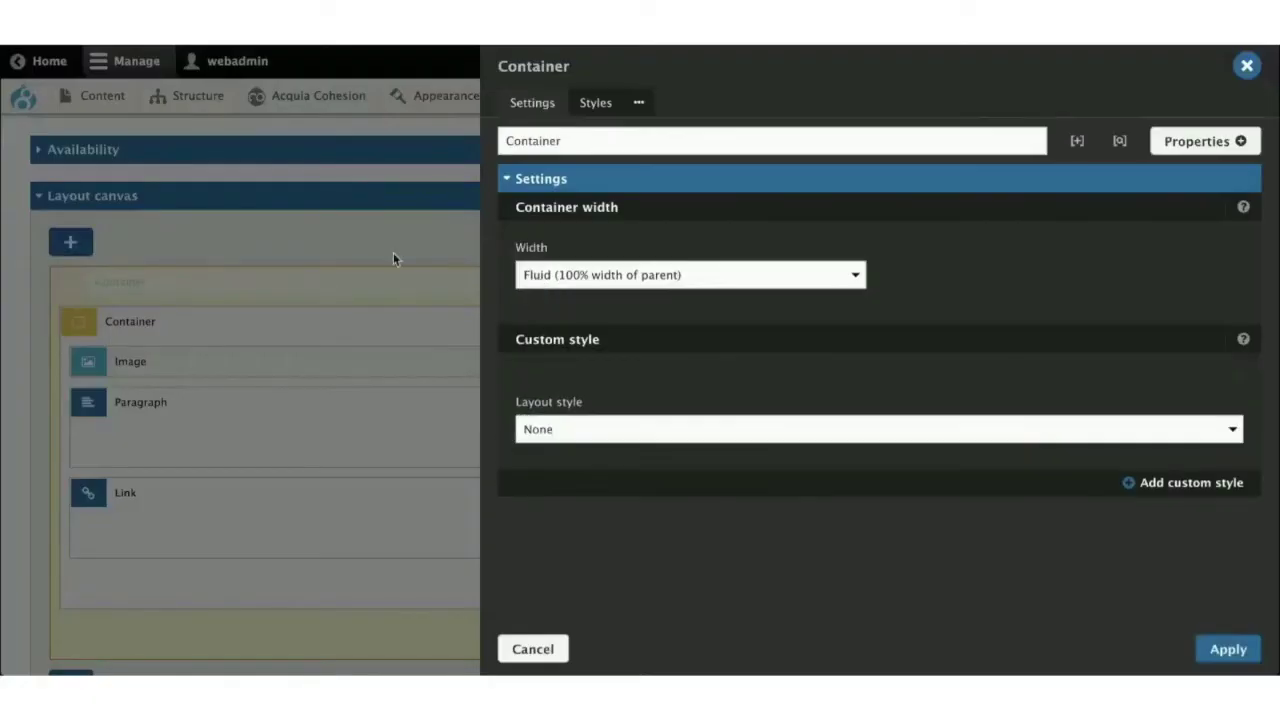
pyautogui.click(595, 103)
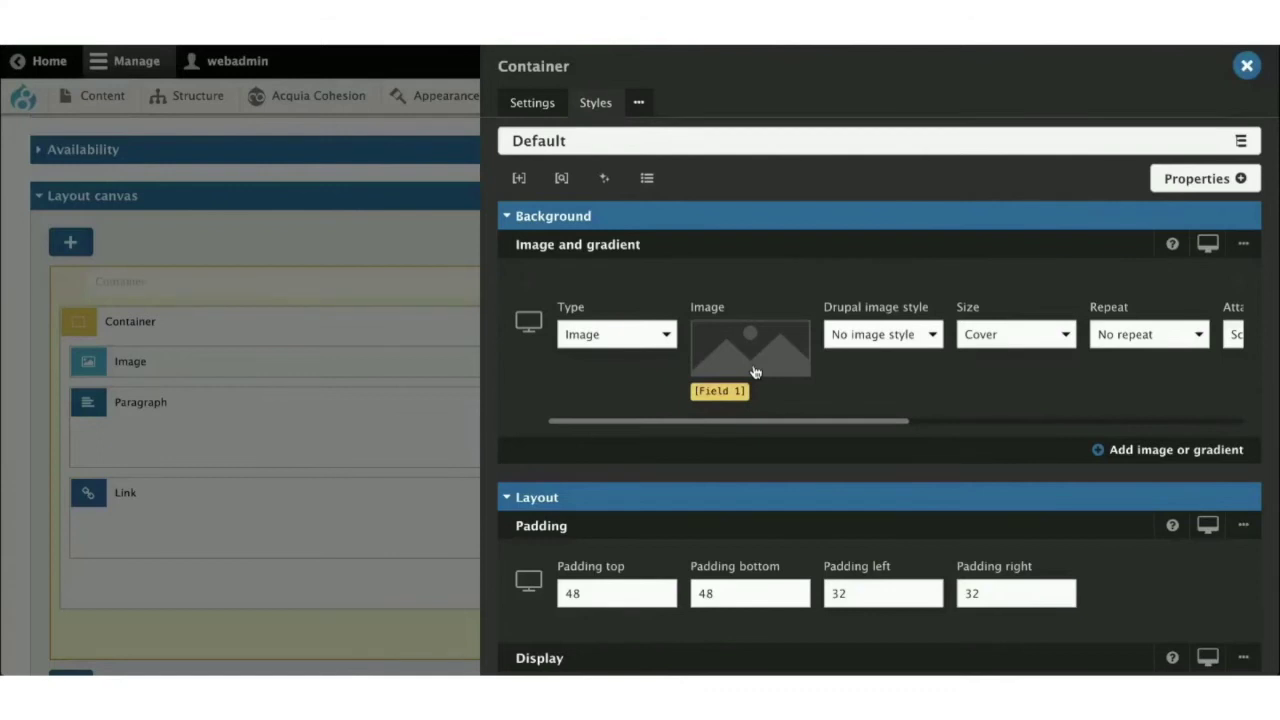
pyautogui.click(1247, 66)
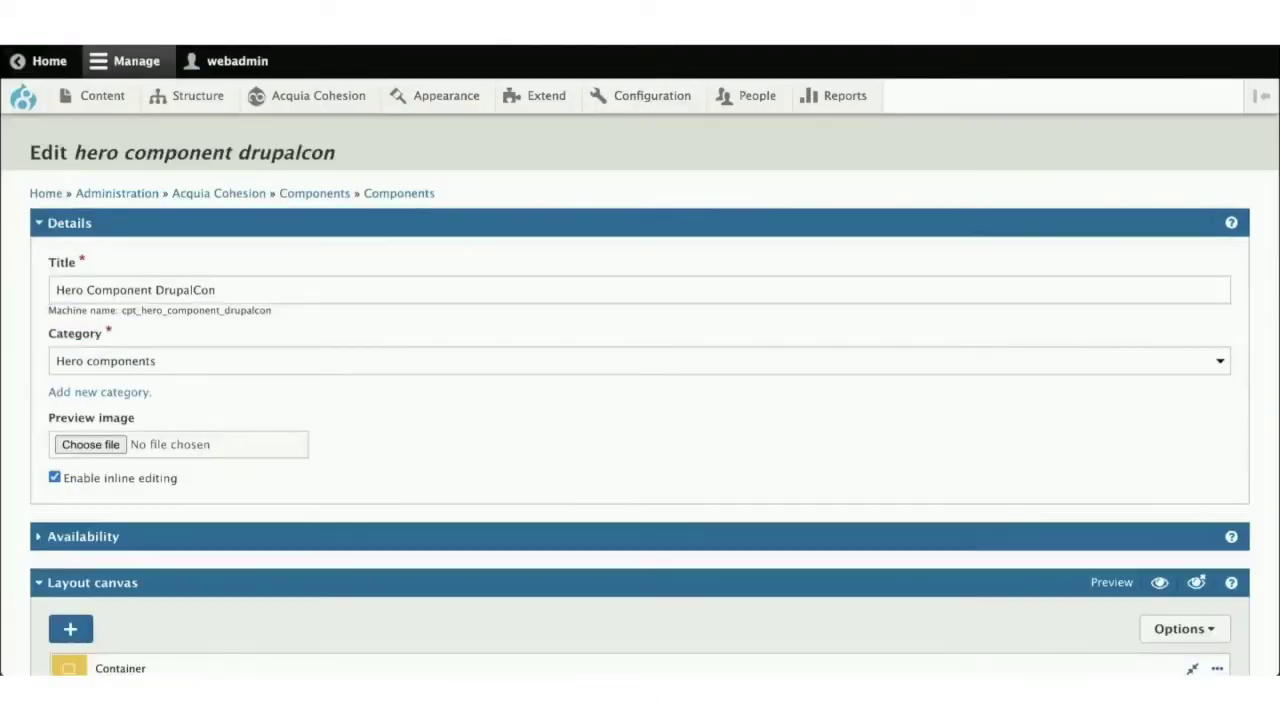
# - Examine the full layout canvas of Hero Component DrupalCon and compare it with the Hero Component Drupal.org canvas
pyautogui.scroll(-3, 509, 343)
pyautogui.scroll(-3, 509, 343)
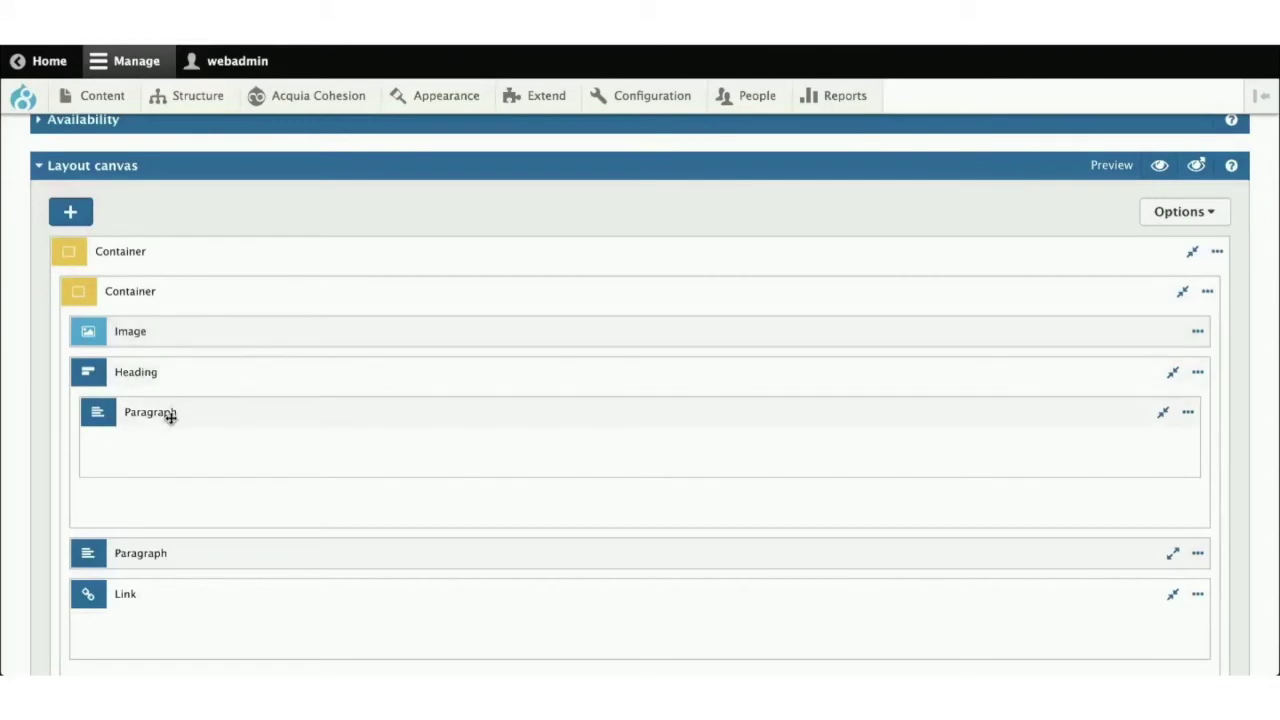
pyautogui.scroll(-2, 170, 417)
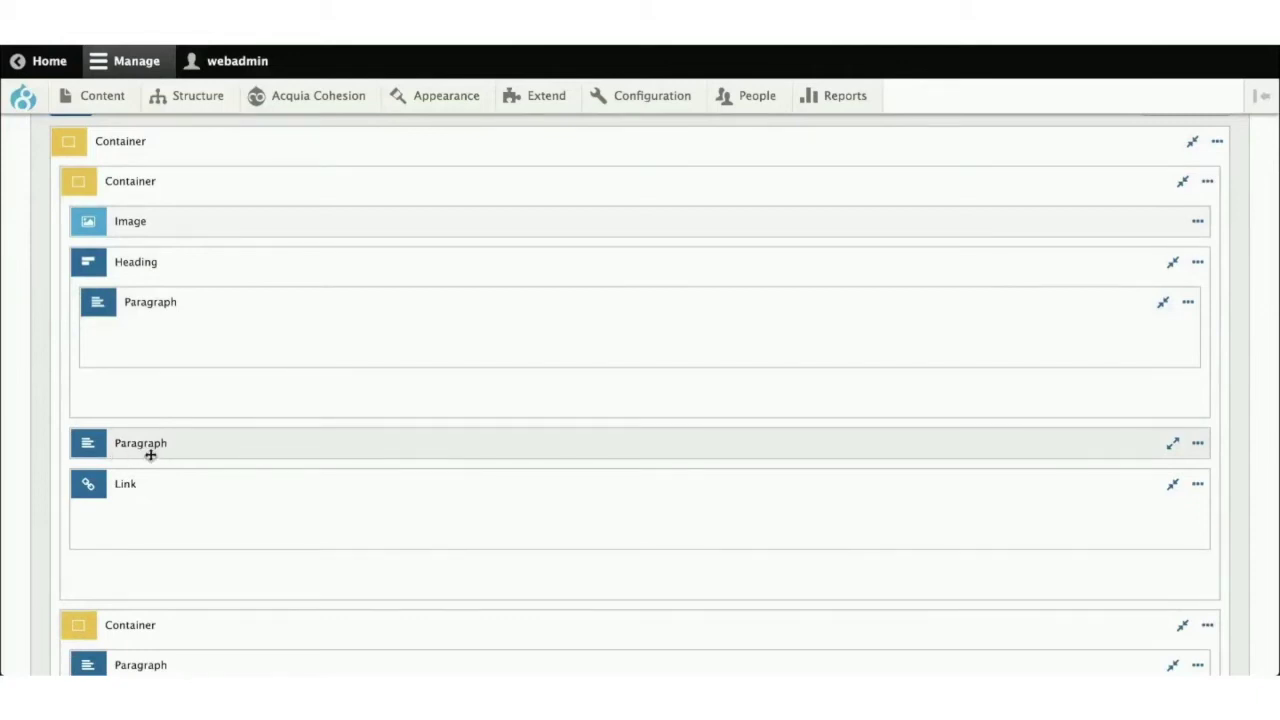
pyautogui.scroll(-1, 150, 455)
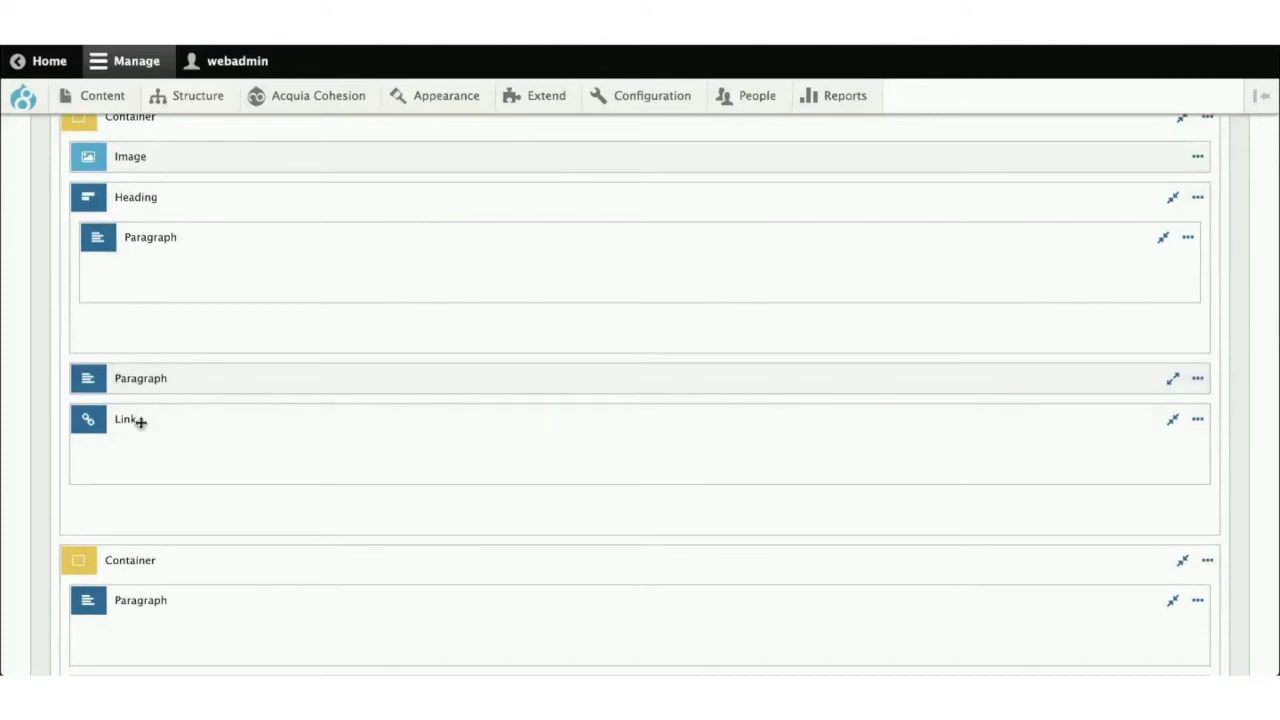
pyautogui.moveTo(166, 424); pyautogui.dragTo(194, 569)
pyautogui.scroll(-1, 194, 569)
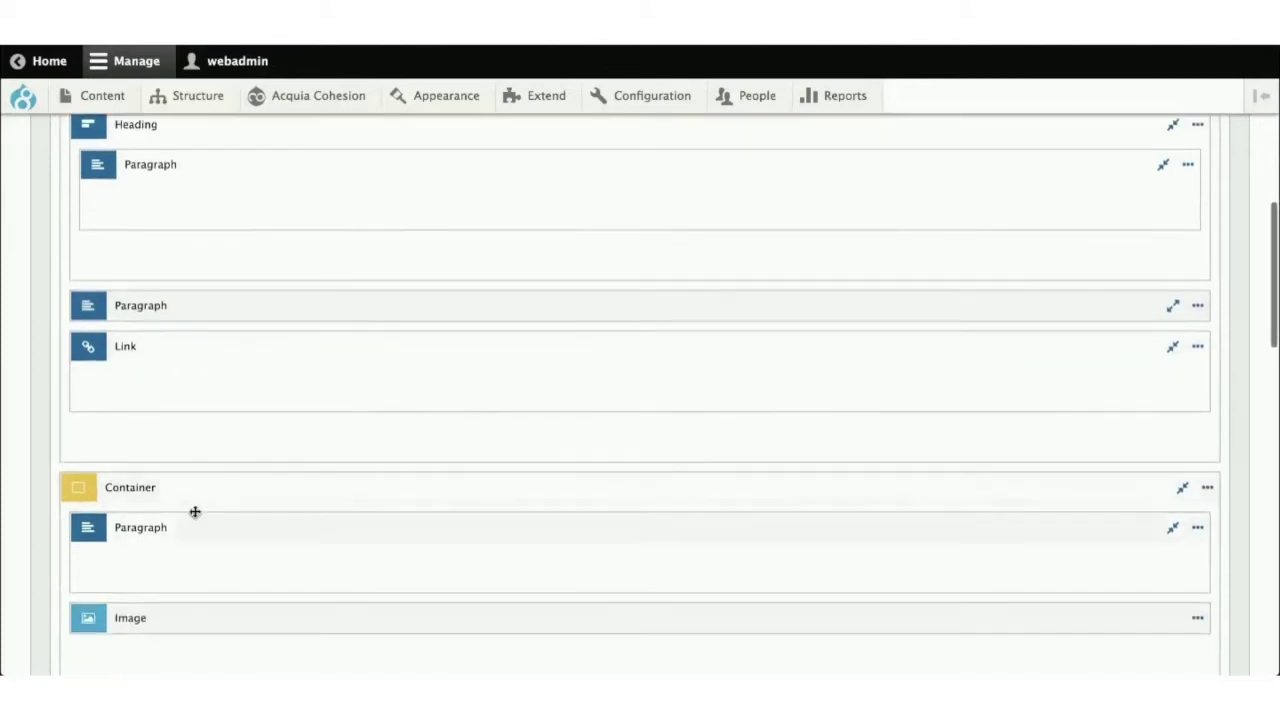
pyautogui.scroll(-1, 194, 494)
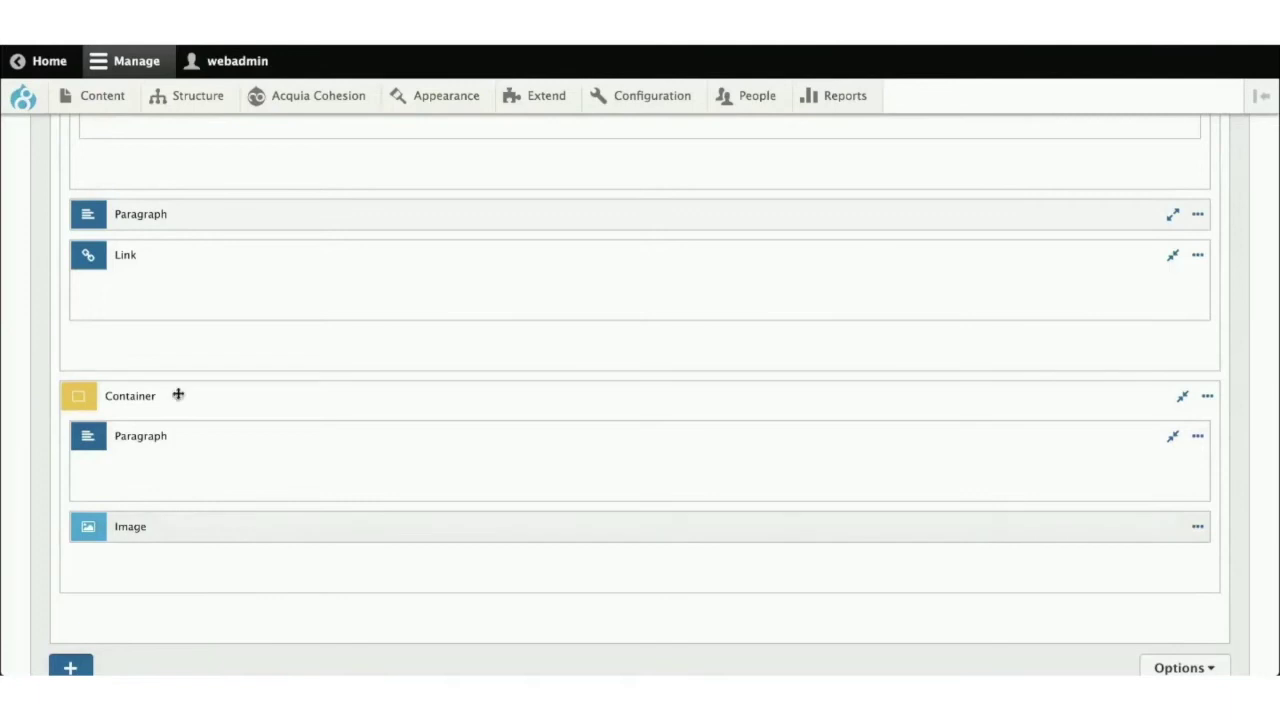
pyautogui.scroll(2, 180, 373)
pyautogui.scroll(5, 180, 371)
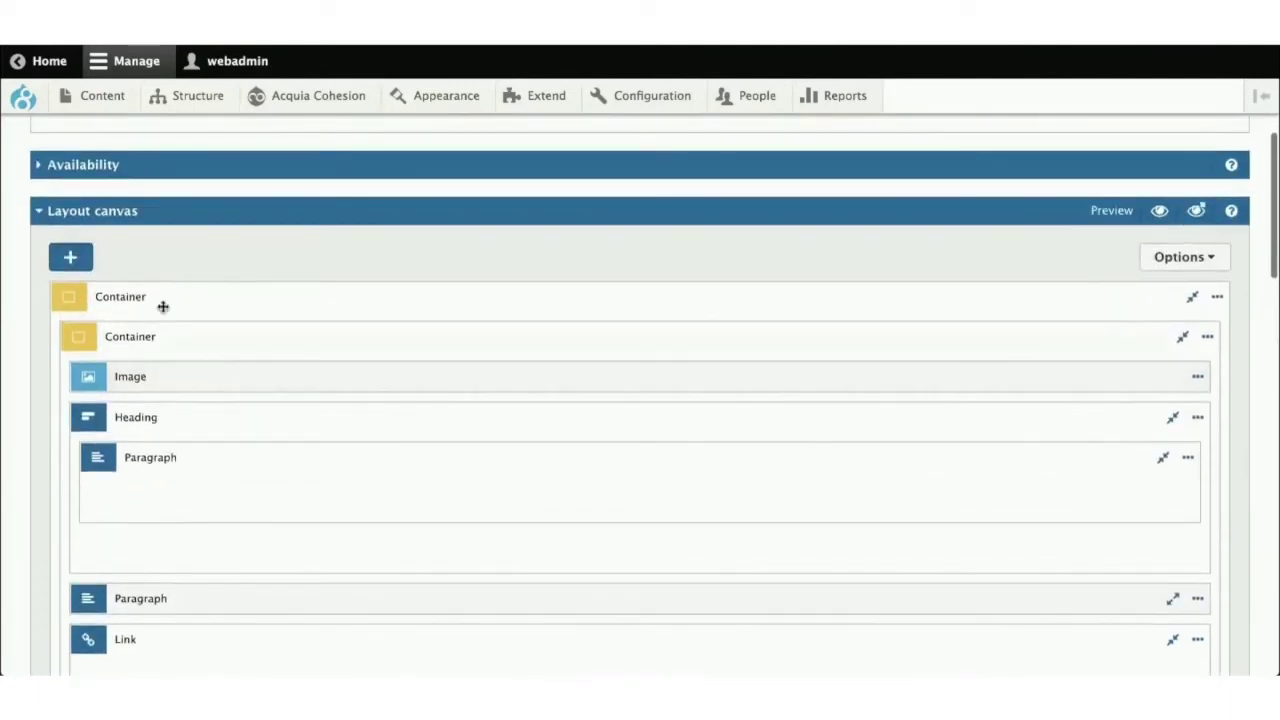
pyautogui.scroll(2, 215, 358)
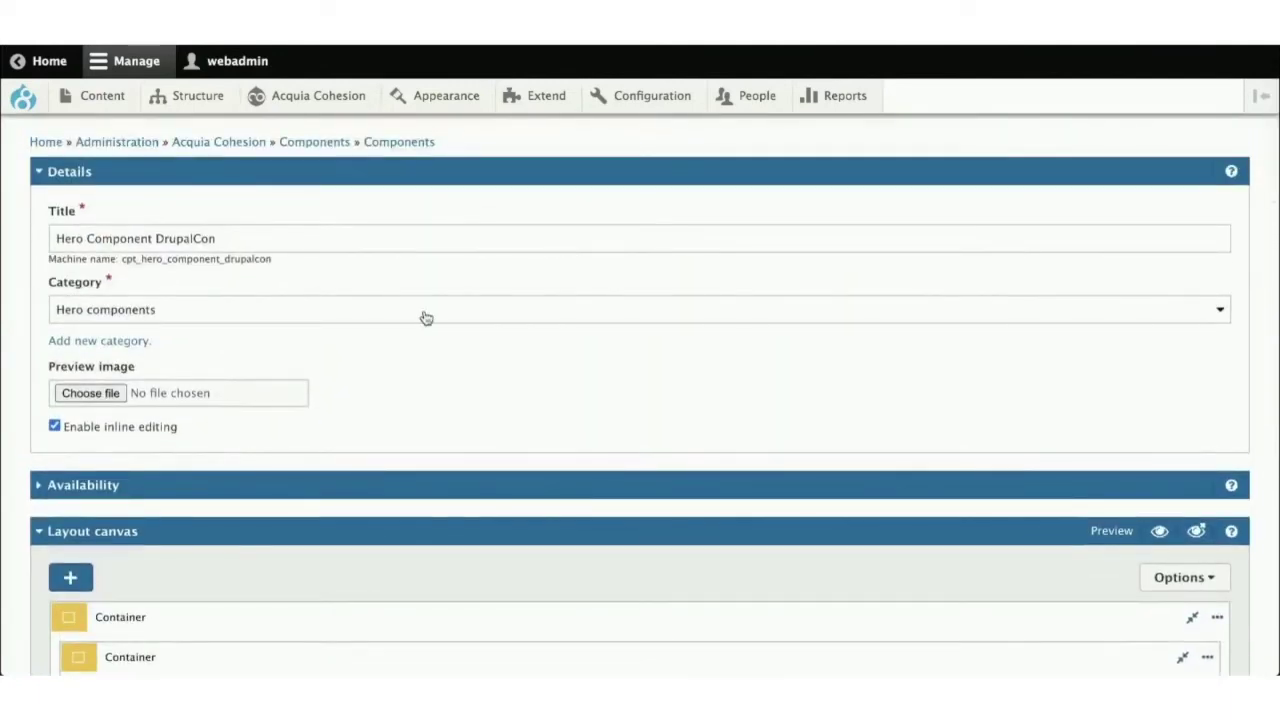
pyautogui.scroll(-4, 426, 318)
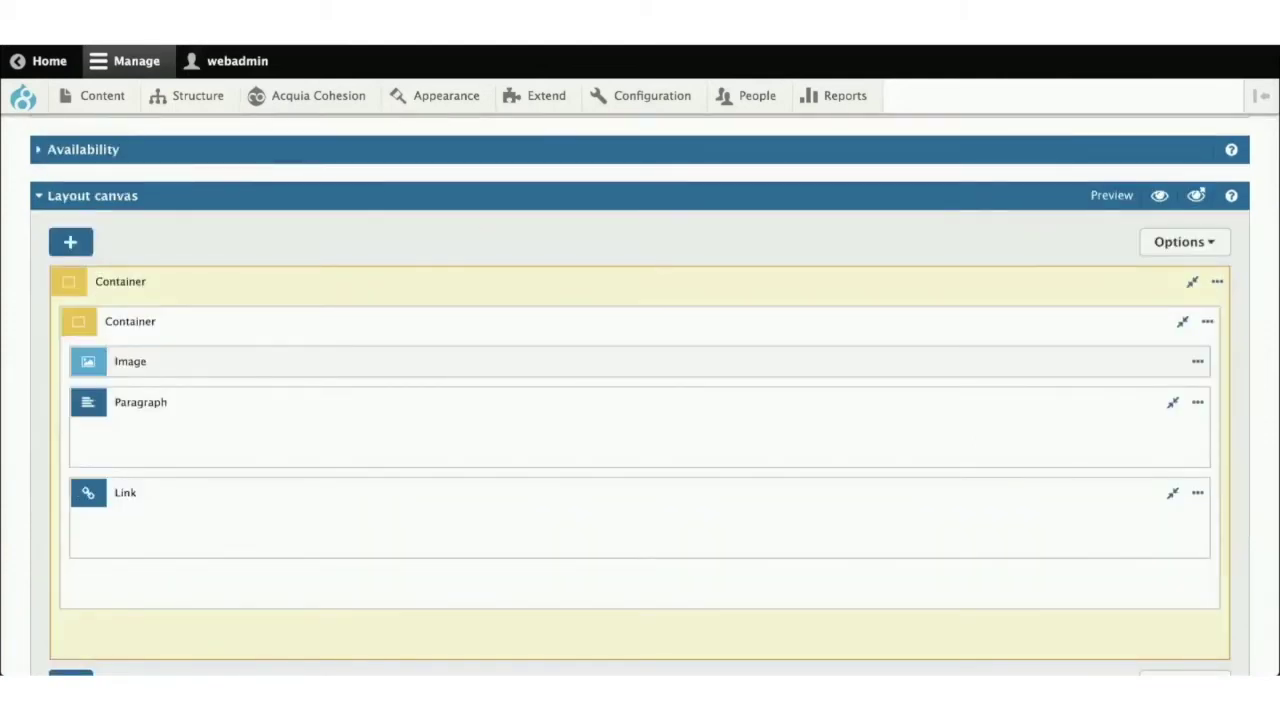
pyautogui.scroll(4, 640, 400)
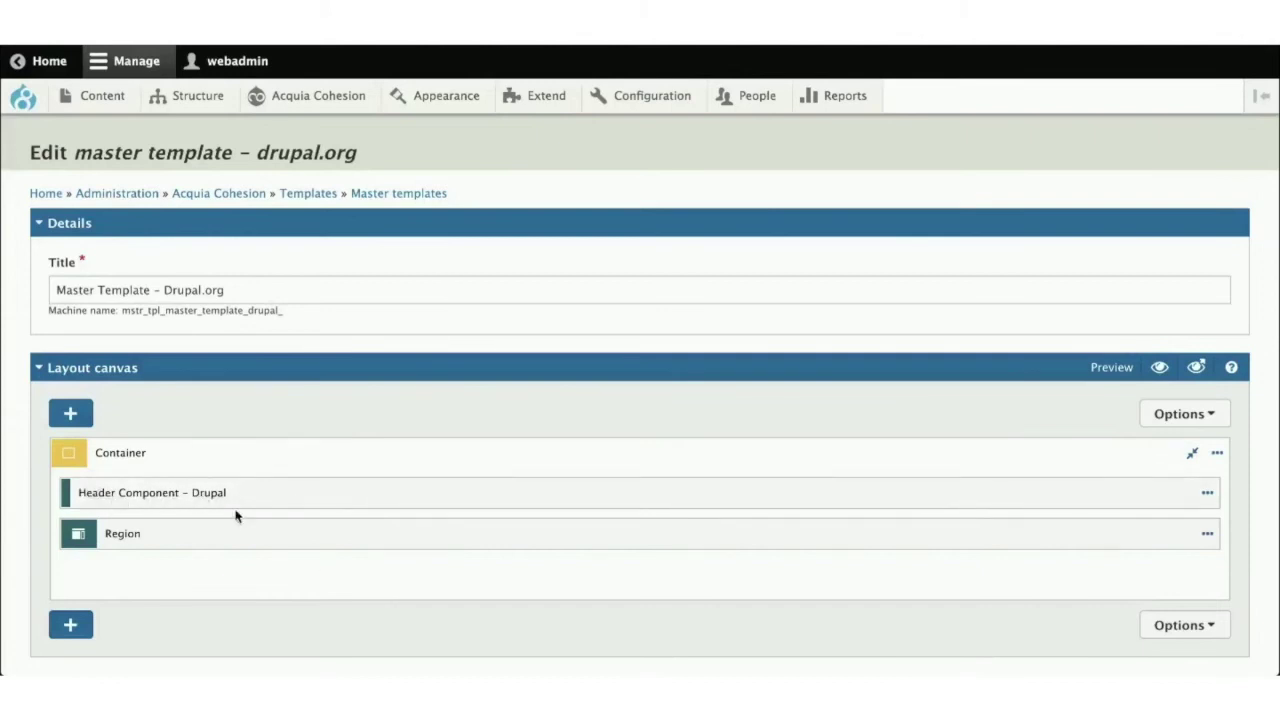
# - Review the layout canvas and the enable, selection and default options of Master Template - Drupal.org
pyautogui.scroll(-1, 240, 520)
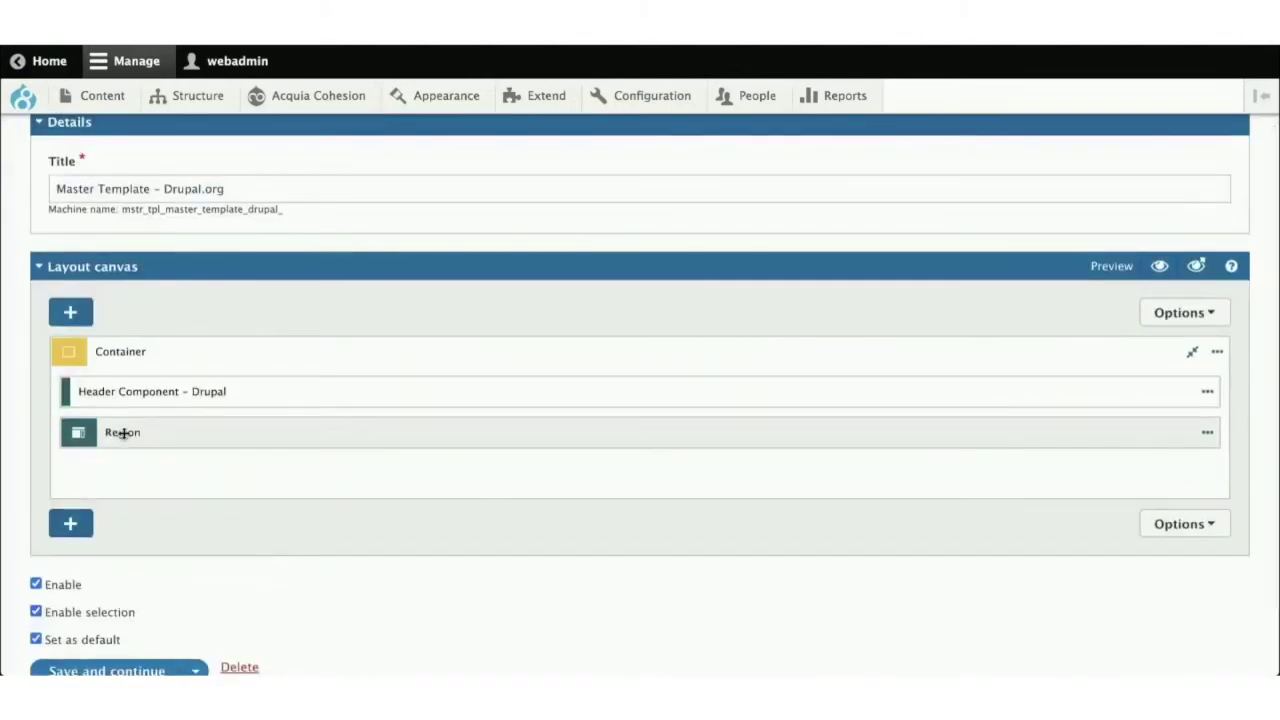
pyautogui.scroll(-1, 223, 491)
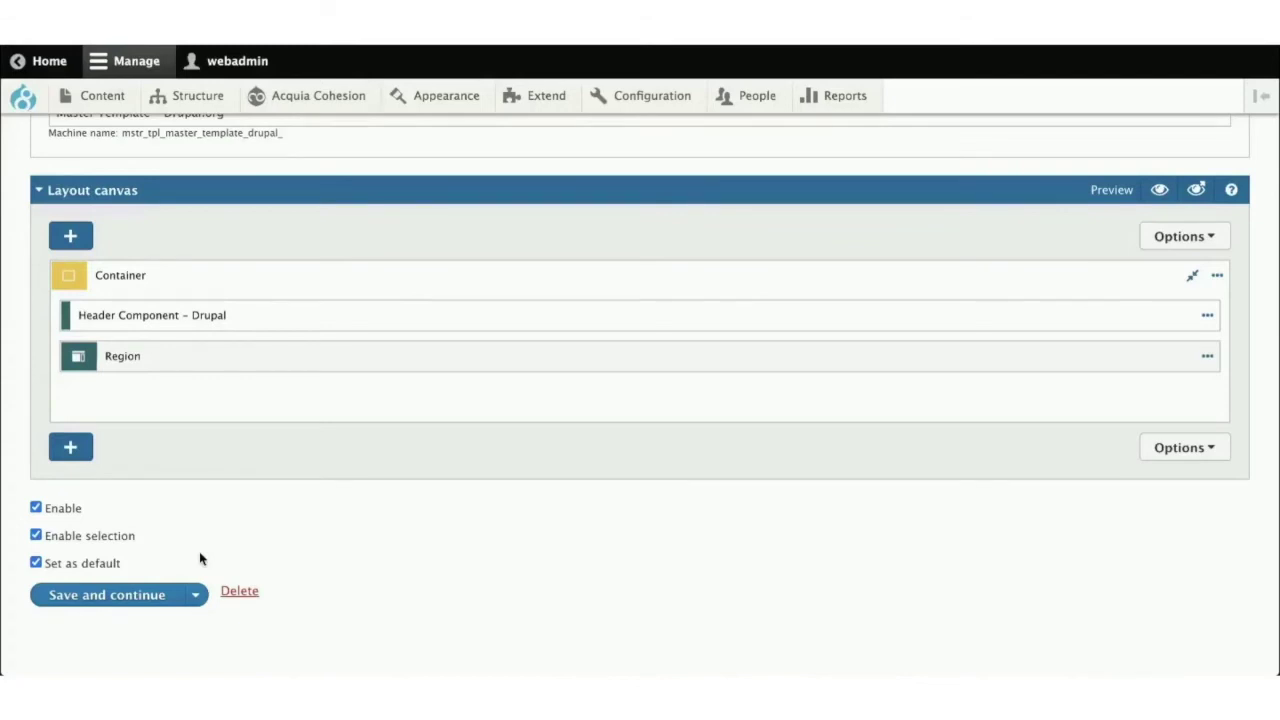
# - Review the title and layout canvas elements of Master Template - DrupalCon
pyautogui.moveTo(669, 100)
pyautogui.scroll(2, 517, 374)
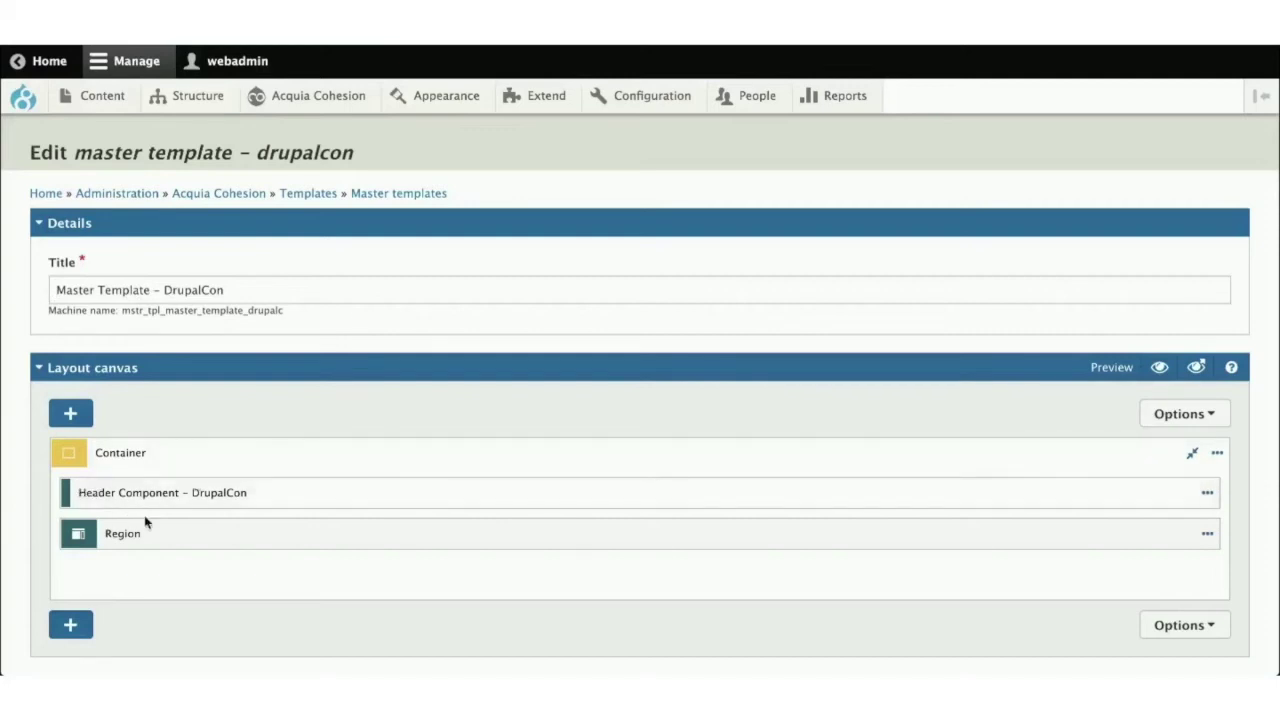
pyautogui.scroll(-1, 210, 572)
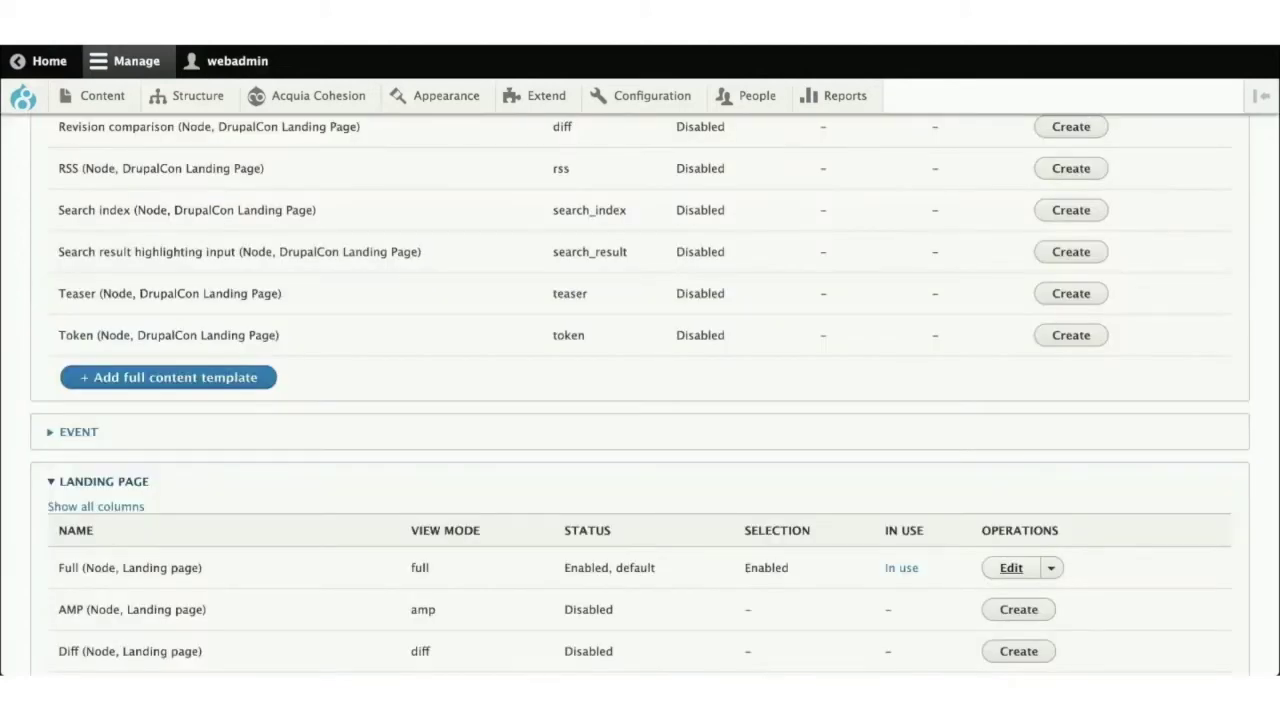
# - Examine the content templates listed for the DrupalCon Landing Page and Landing Page content types, including their view modes and status
pyautogui.scroll(8, 580, 392)
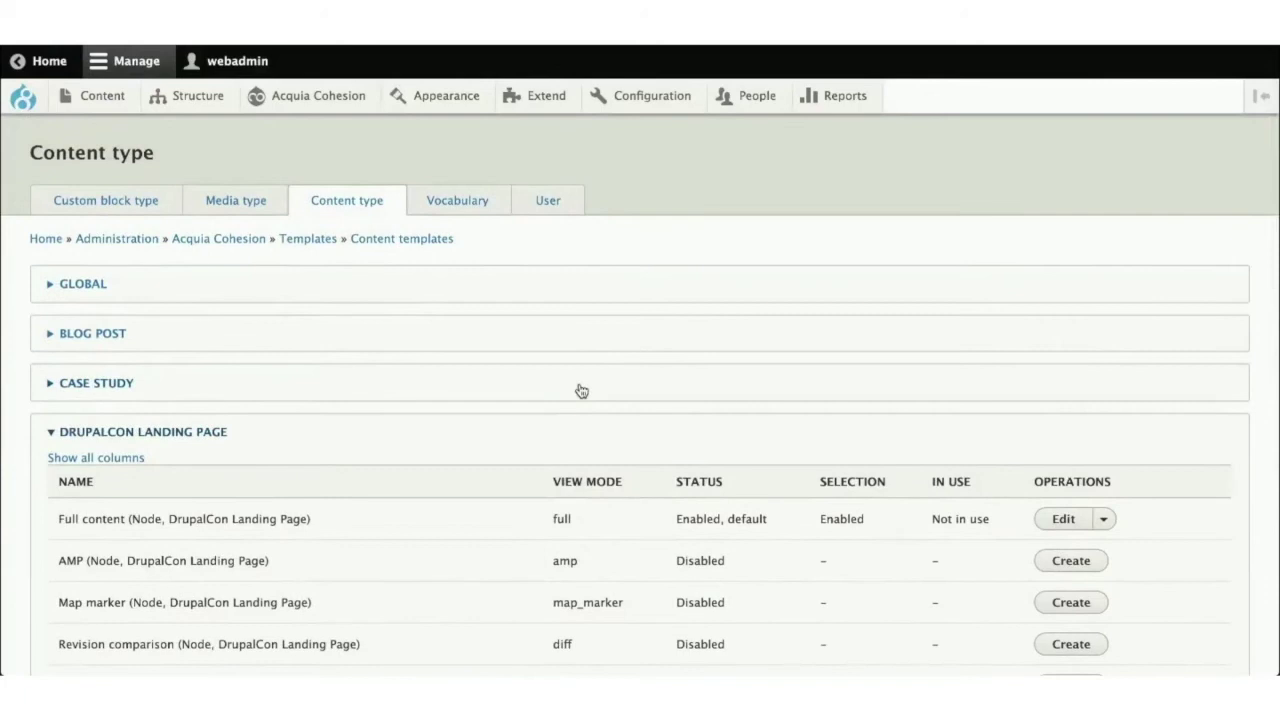
pyautogui.scroll(-3, 580, 390)
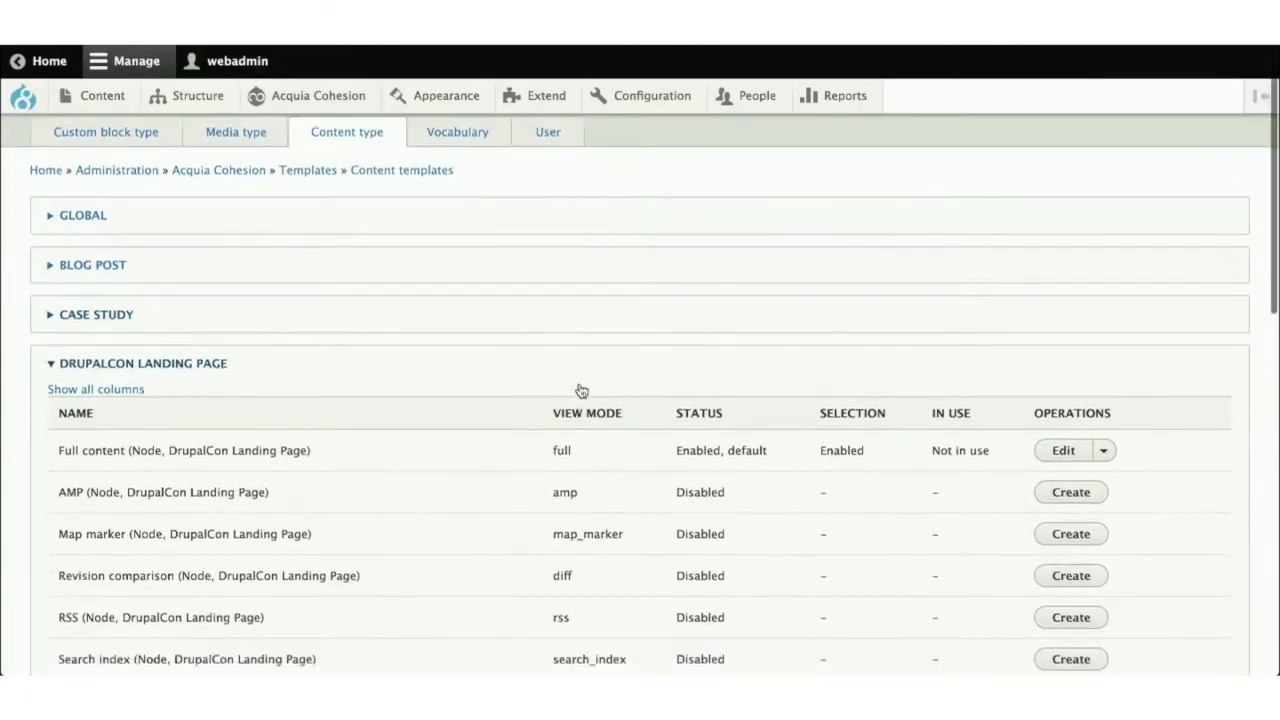
pyautogui.scroll(-2, 580, 390)
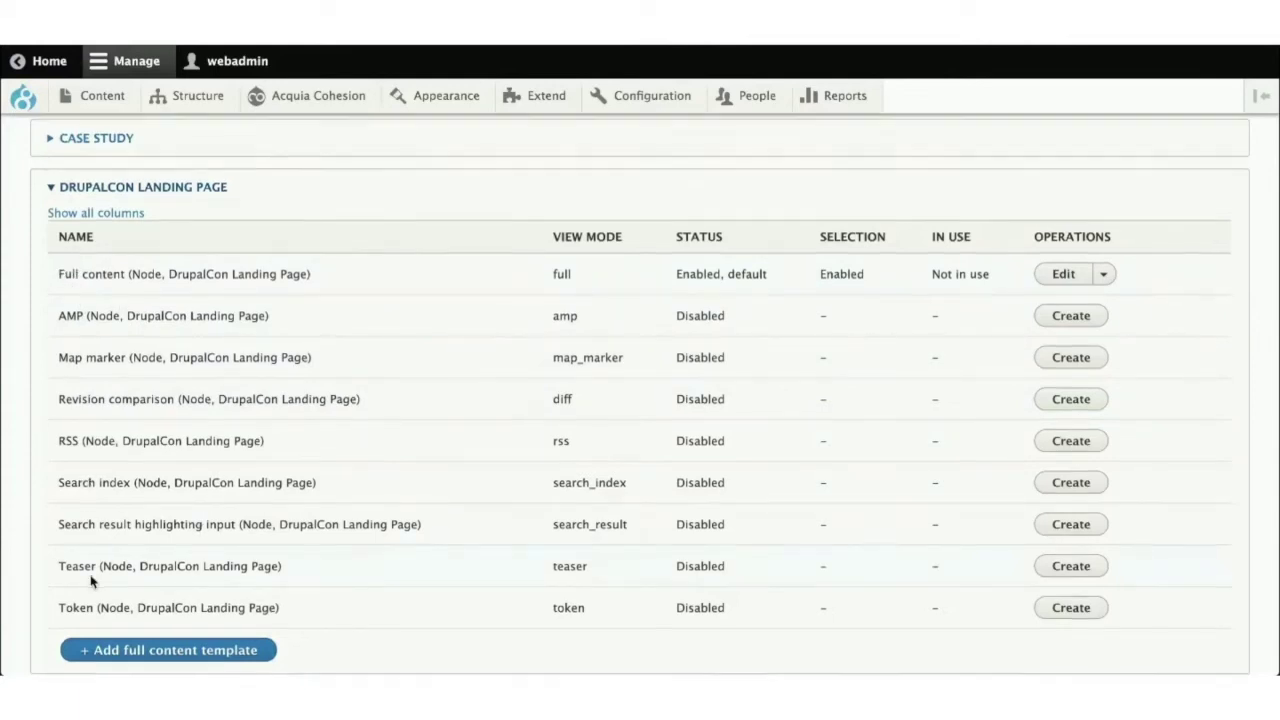
pyautogui.scroll(-2, 90, 580)
pyautogui.scroll(1, 90, 580)
pyautogui.scroll(-10, 90, 580)
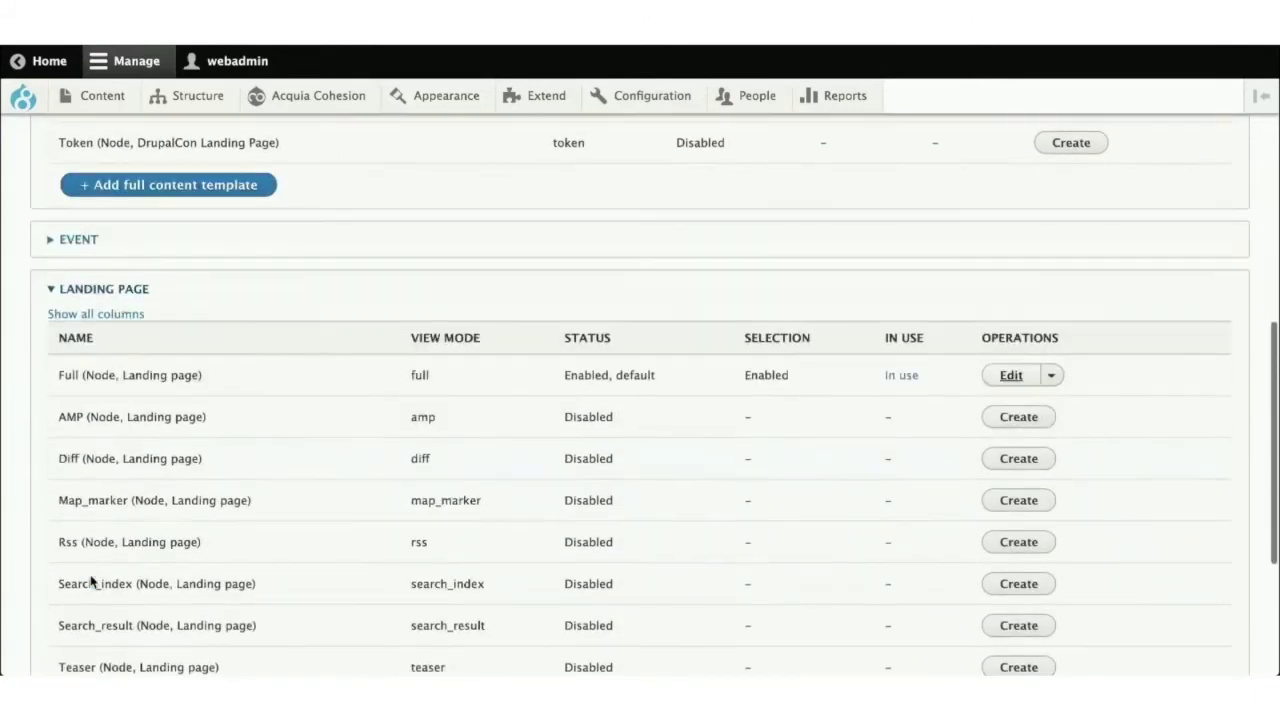
pyautogui.scroll(-4, 103, 577)
pyautogui.scroll(3, 103, 577)
pyautogui.scroll(5, 101, 573)
pyautogui.scroll(5, 394, 349)
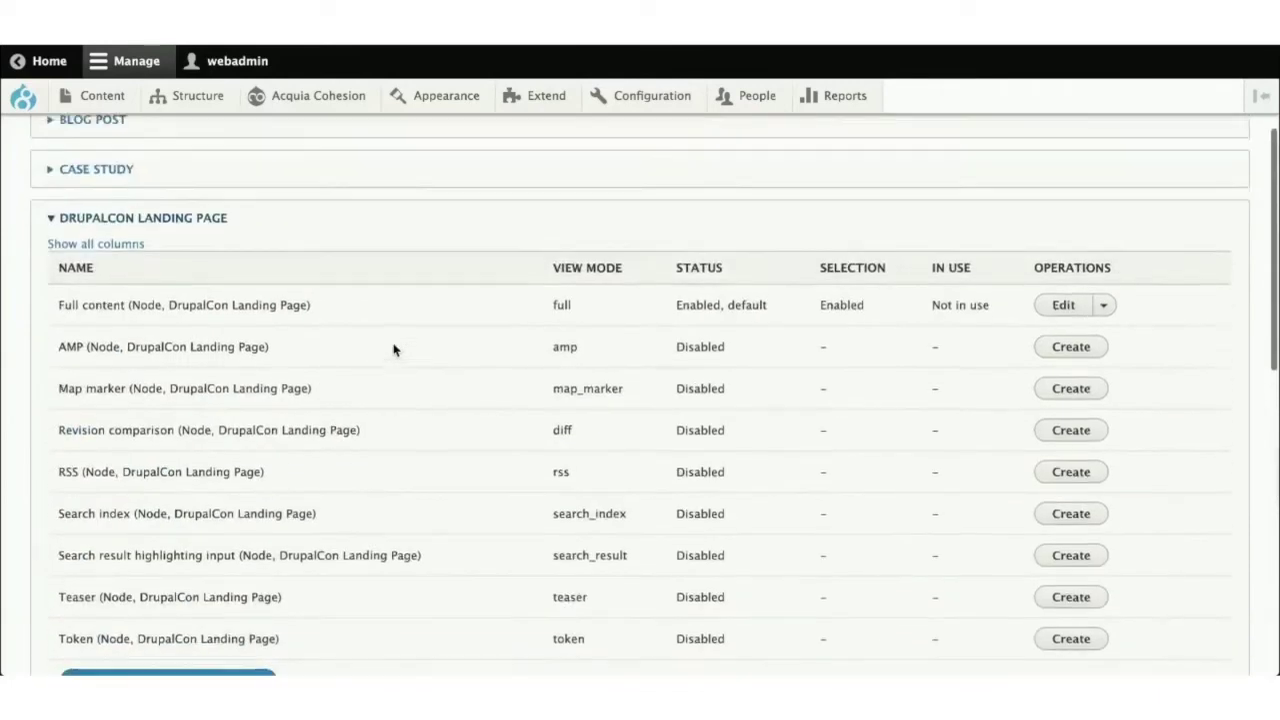
# - Open the Full content (Node, DrupalCon Landing Page) template for editing and check which master template it is assigned
pyautogui.click(1057, 329)
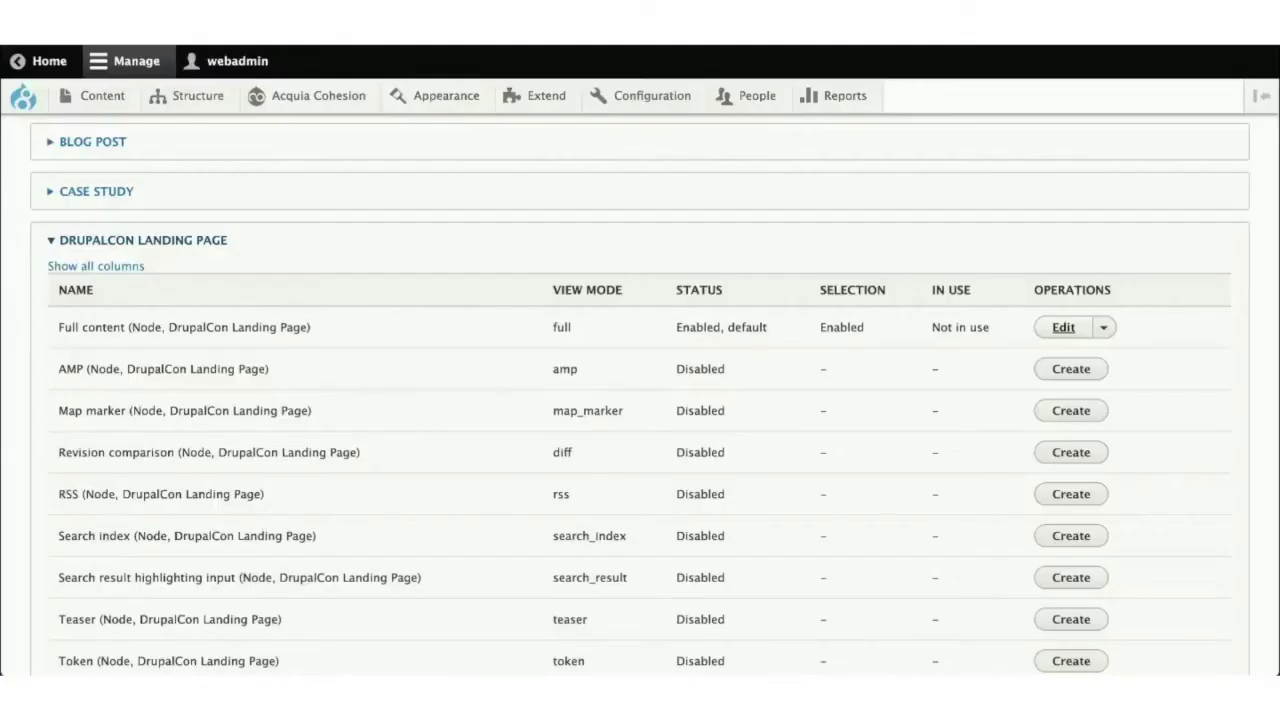
pyautogui.scroll(-1, 478, 436)
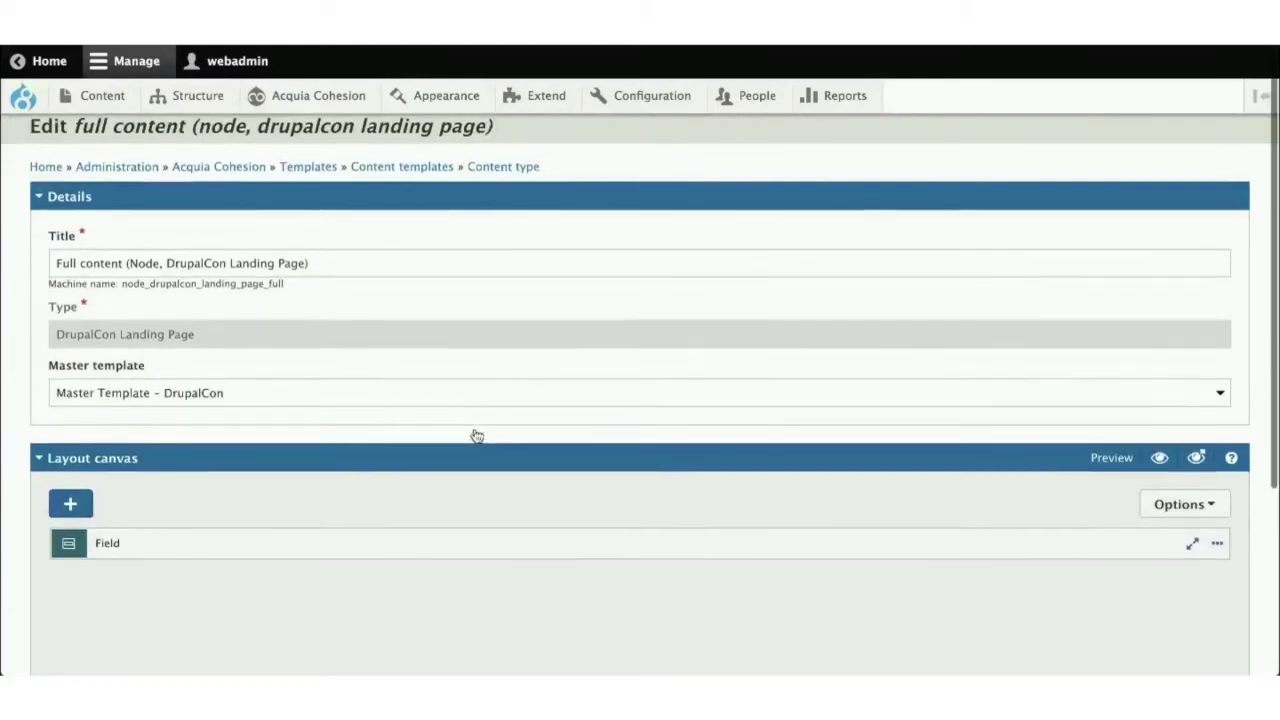
pyautogui.scroll(-1, 478, 436)
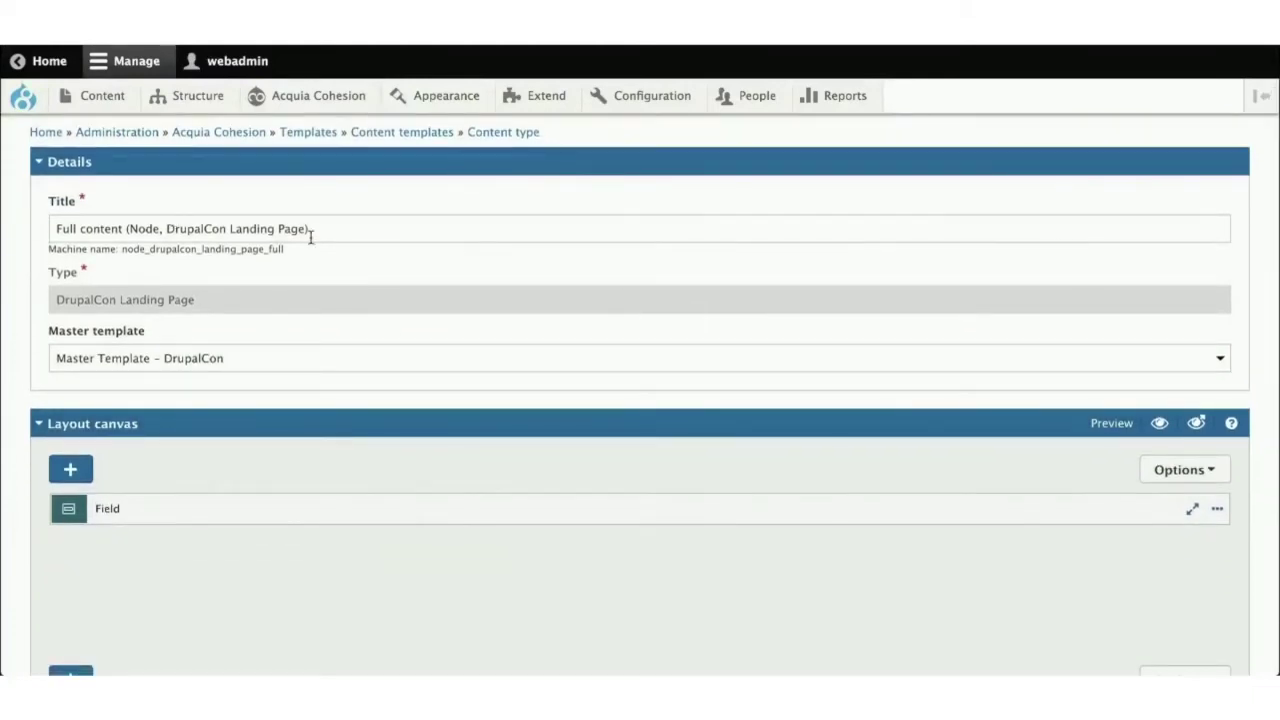
pyautogui.moveTo(49, 337); pyautogui.dragTo(152, 333)
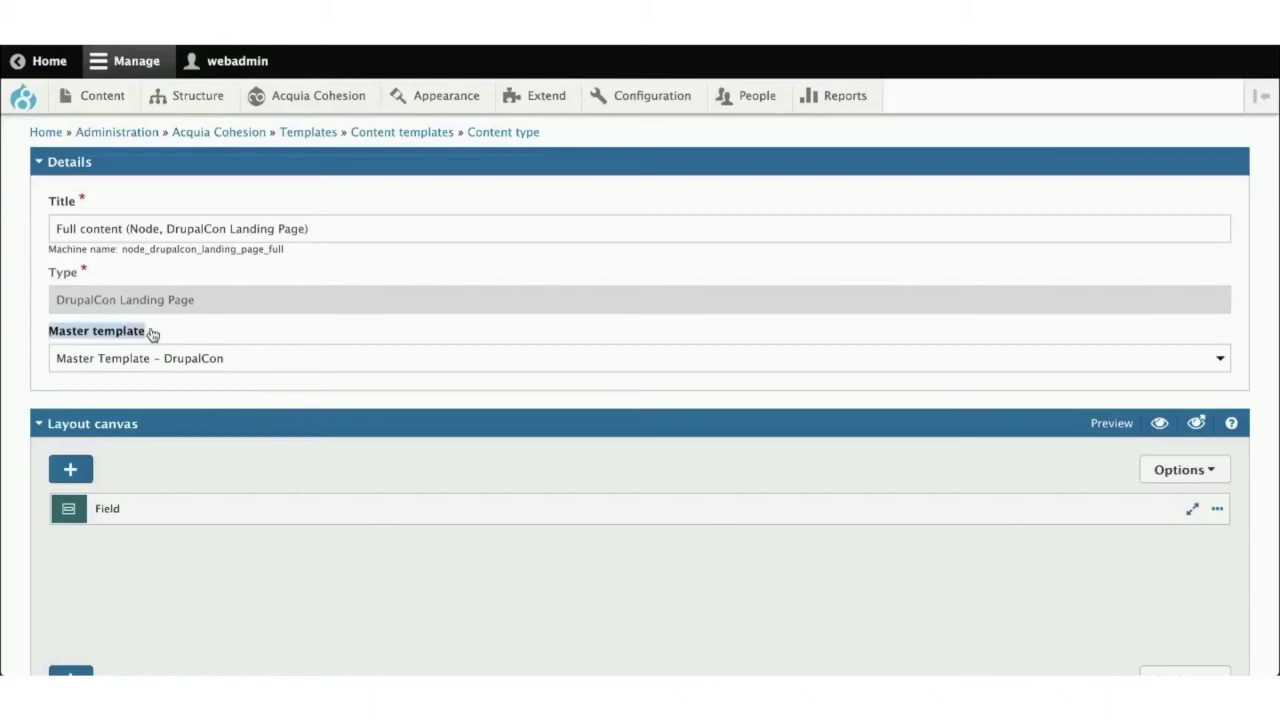
pyautogui.click(45, 341)
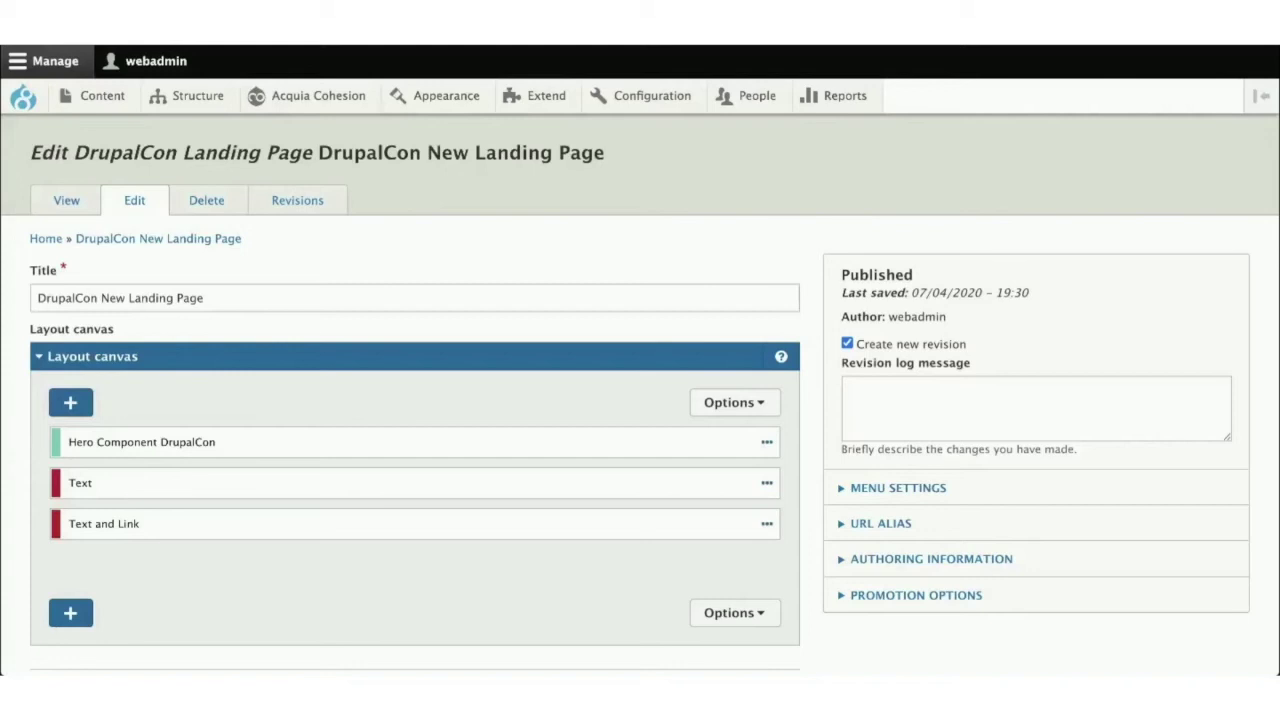
# - Inspect the image, description, event date and CTA fields of Hero Component DrupalCon, close them, and open the browser for adding components
pyautogui.doubleClick(171, 445)
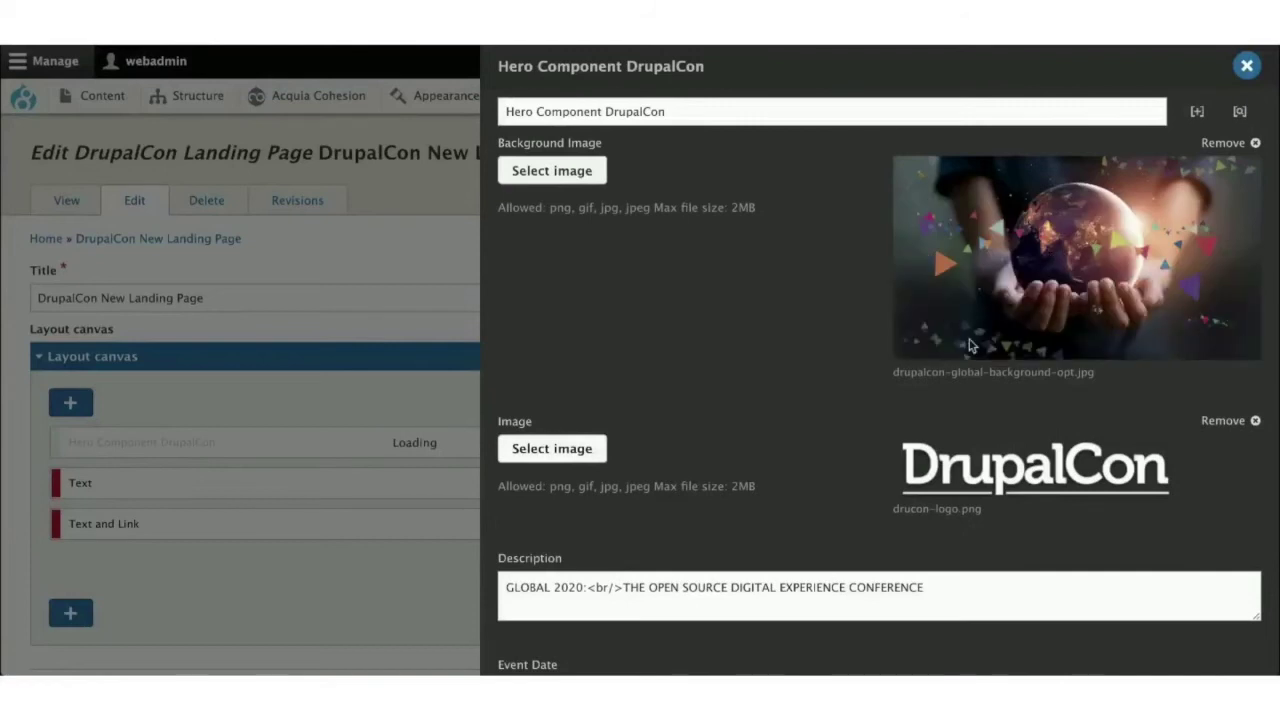
pyautogui.scroll(-3, 995, 472)
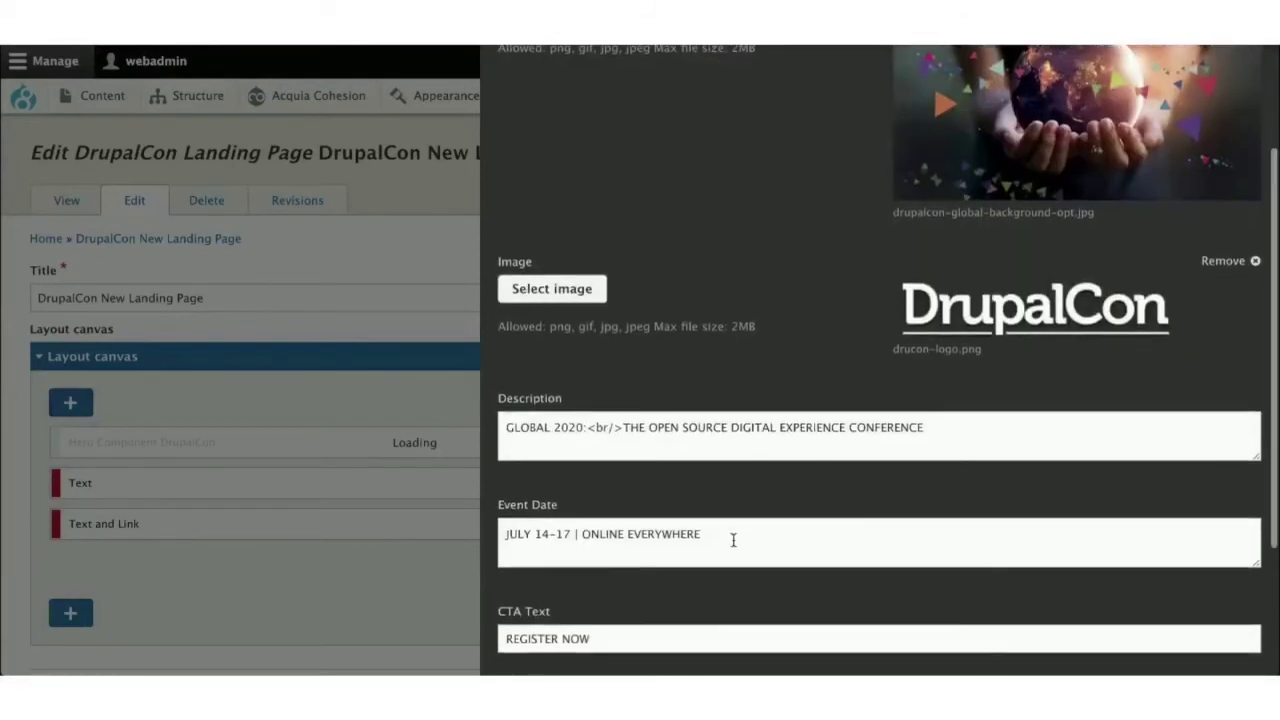
pyautogui.scroll(-3, 733, 540)
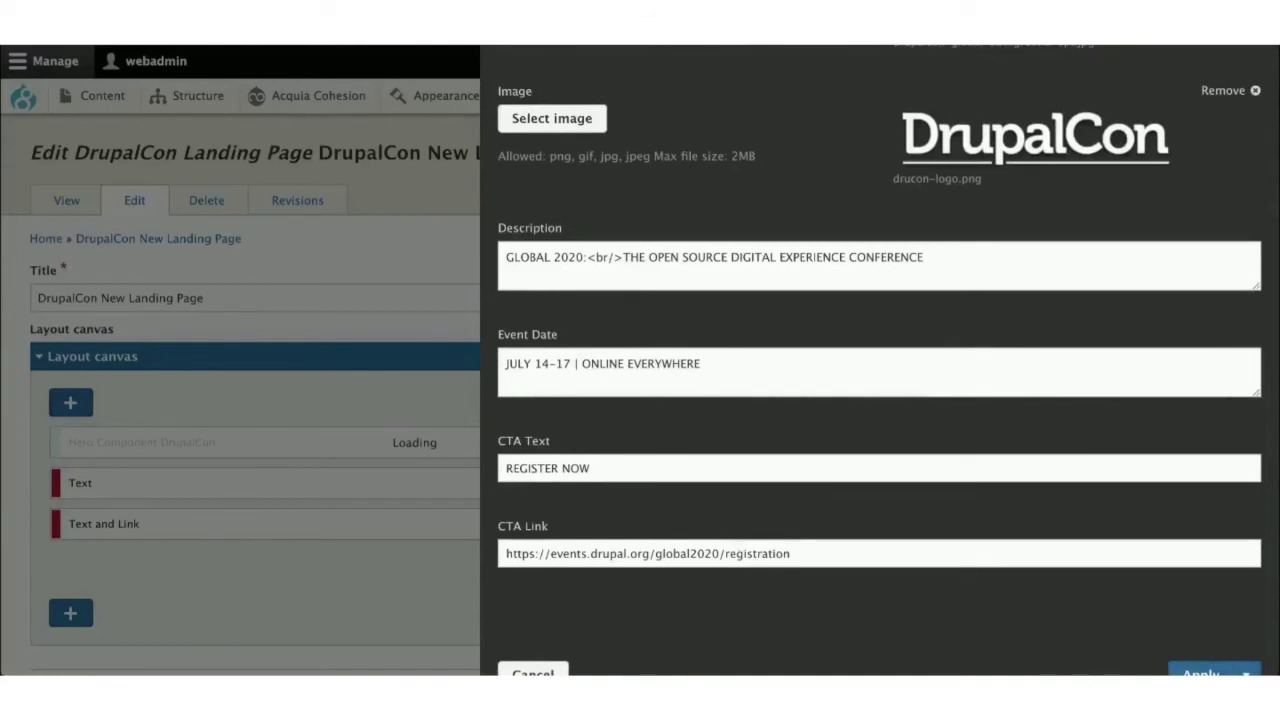
pyautogui.scroll(4, 1210, 166)
pyautogui.scroll(2, 1234, 104)
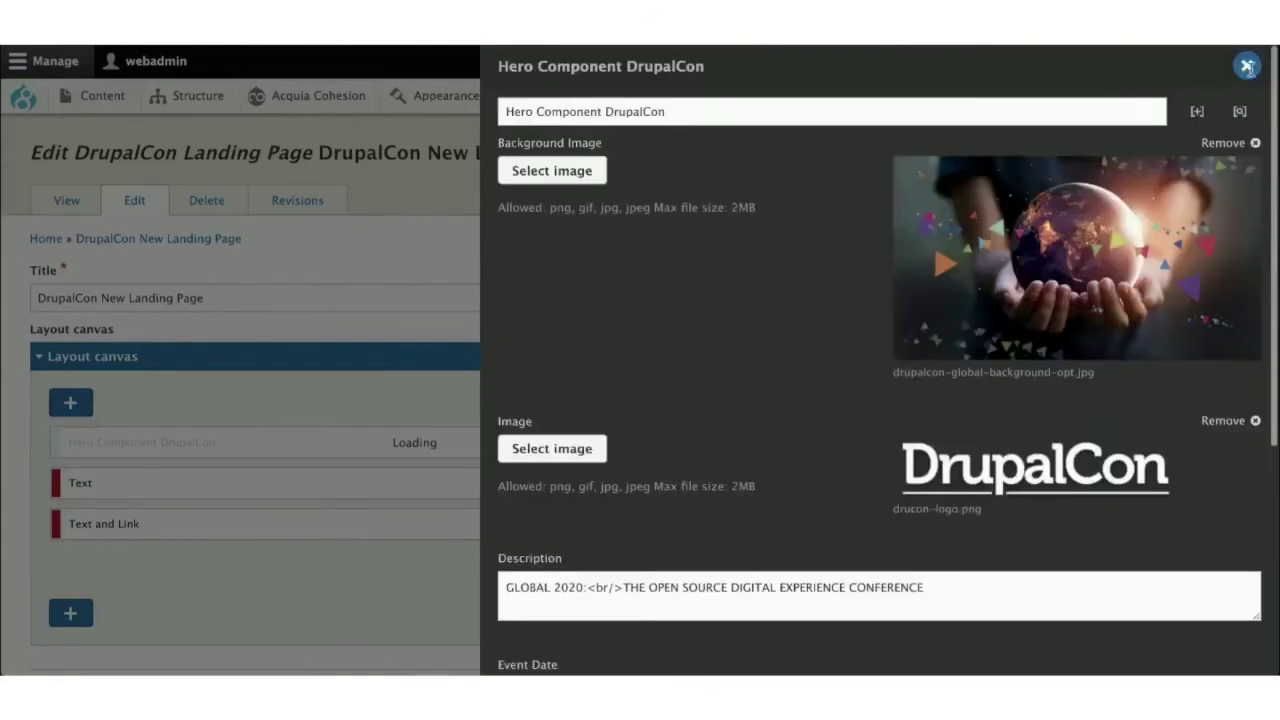
pyautogui.click(1246, 63)
pyautogui.click(70, 403)
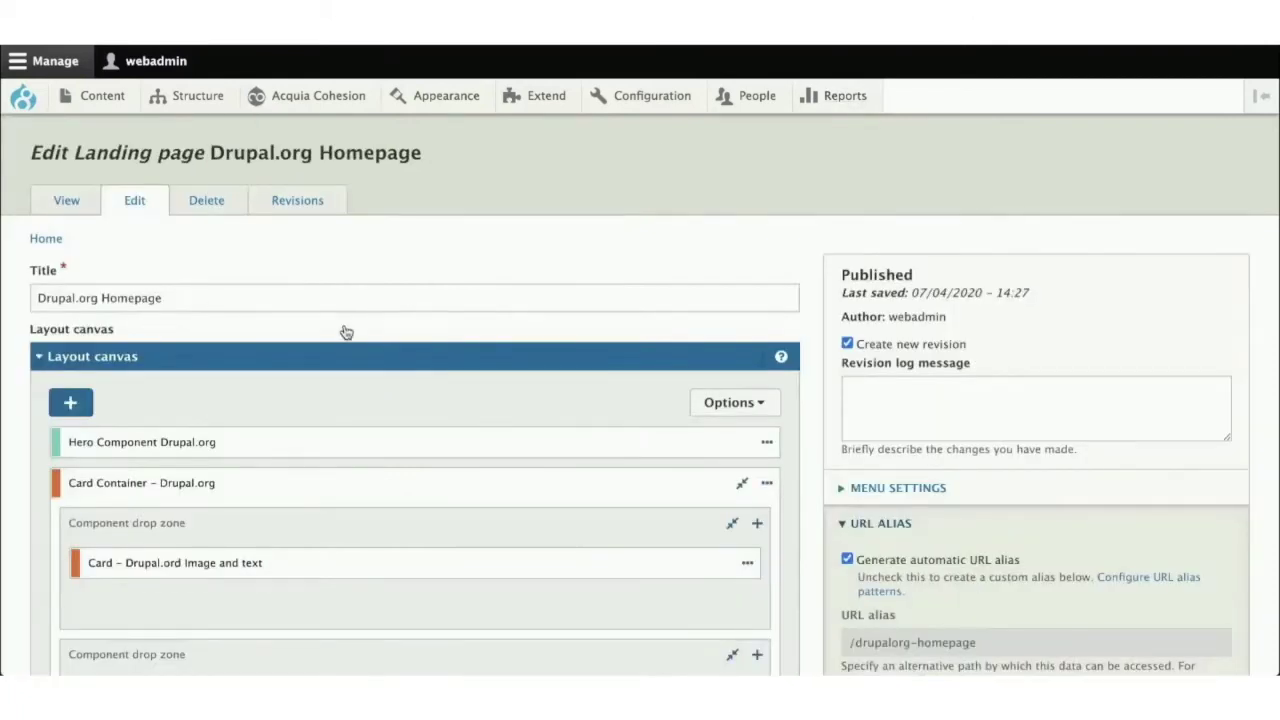
# - Review the components in the Drupal.org Homepage layout canvas, then look over the published DrupalCon landing page
pyautogui.scroll(-3, 222, 440)
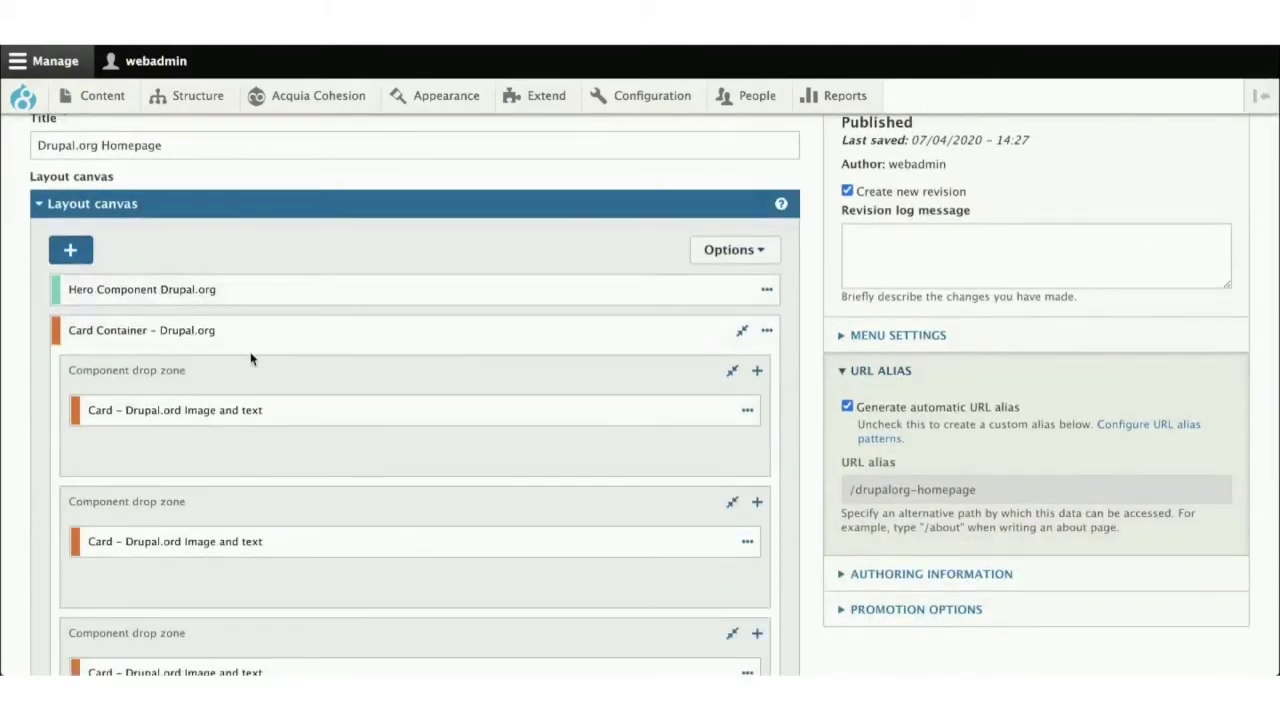
pyautogui.scroll(-2, 251, 358)
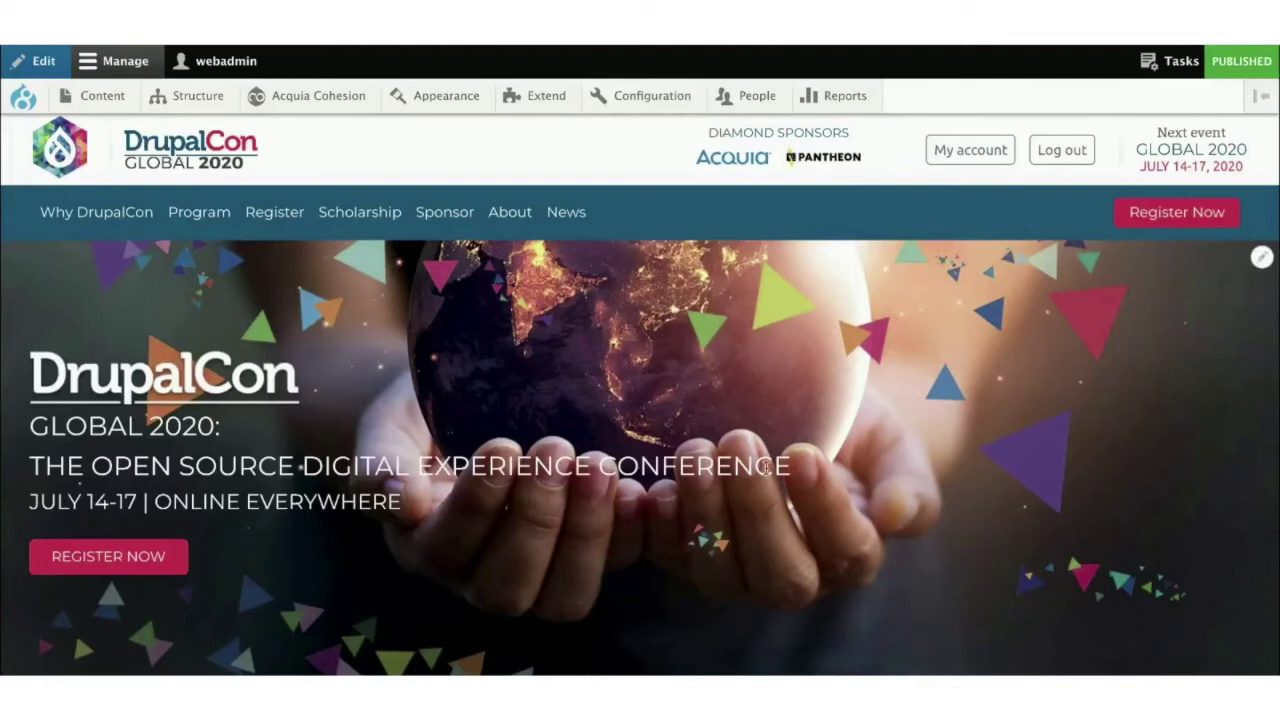
pyautogui.scroll(-3, 753, 604)
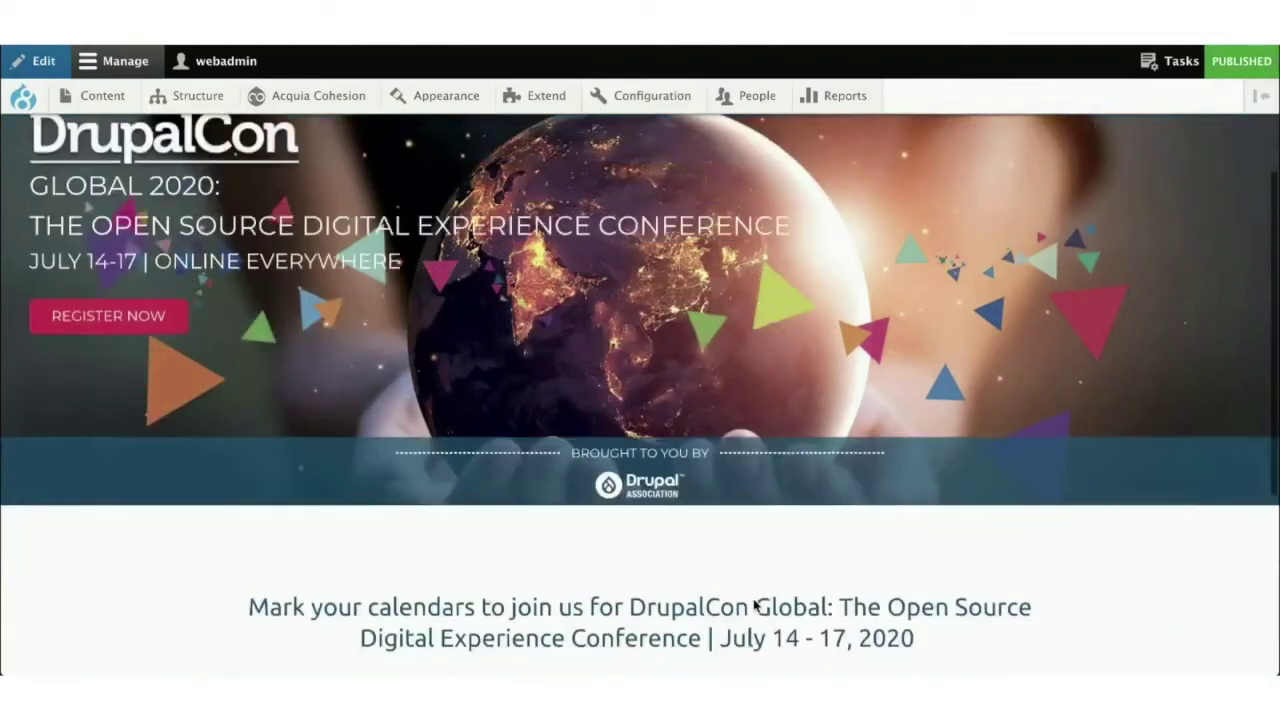
pyautogui.scroll(3, 755, 605)
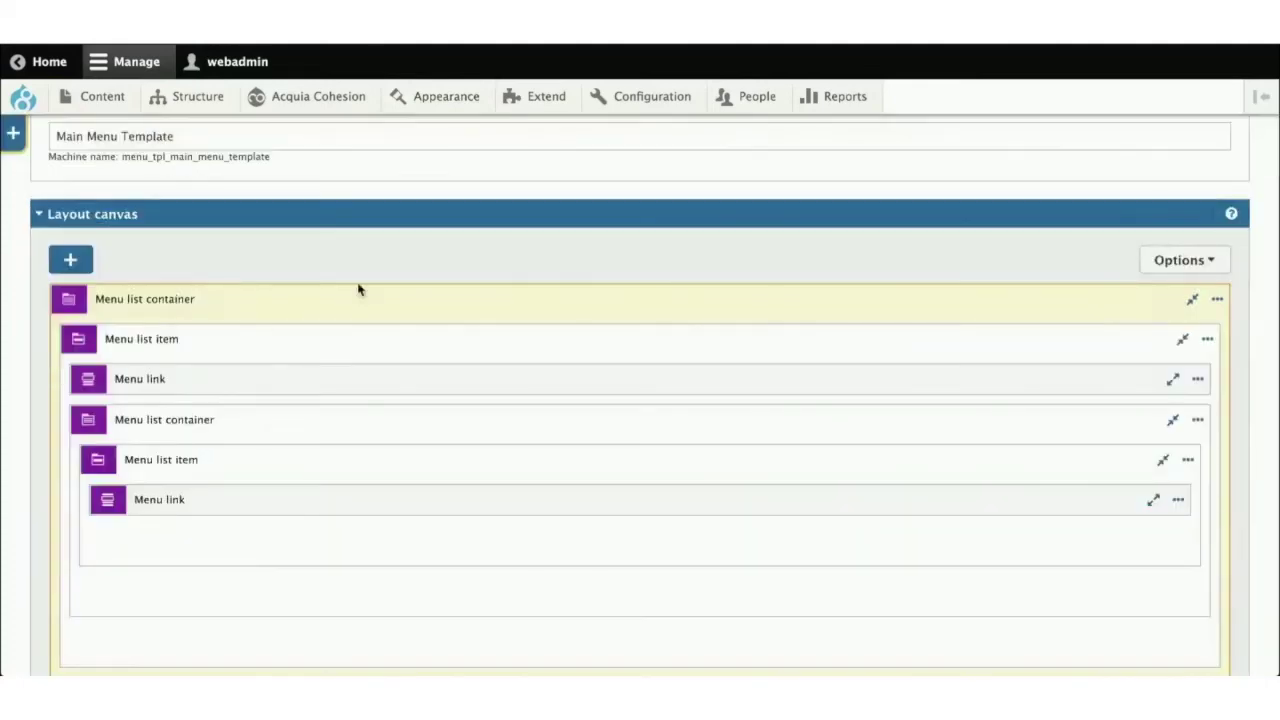
# - Inspect the list style of the outer Menu list container in Main Menu Template, then open the settings of the Menu list item inside it
pyautogui.scroll(-2, 426, 349)
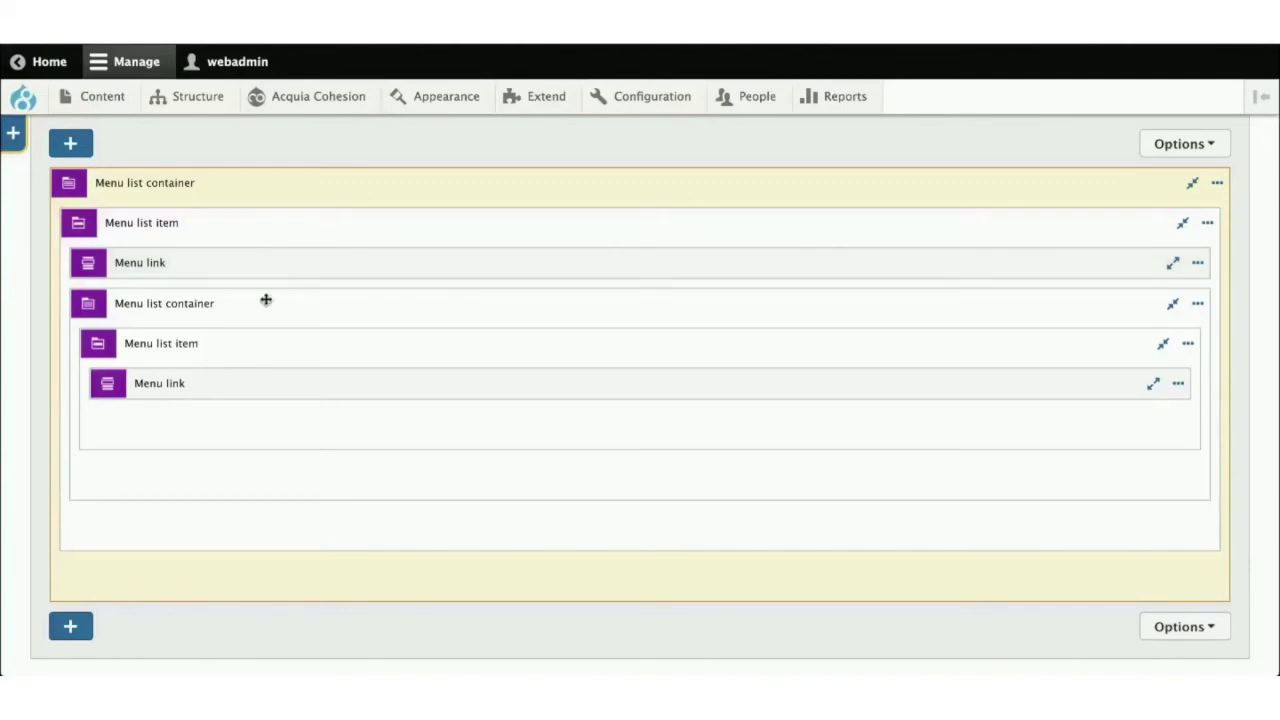
pyautogui.doubleClick(241, 191)
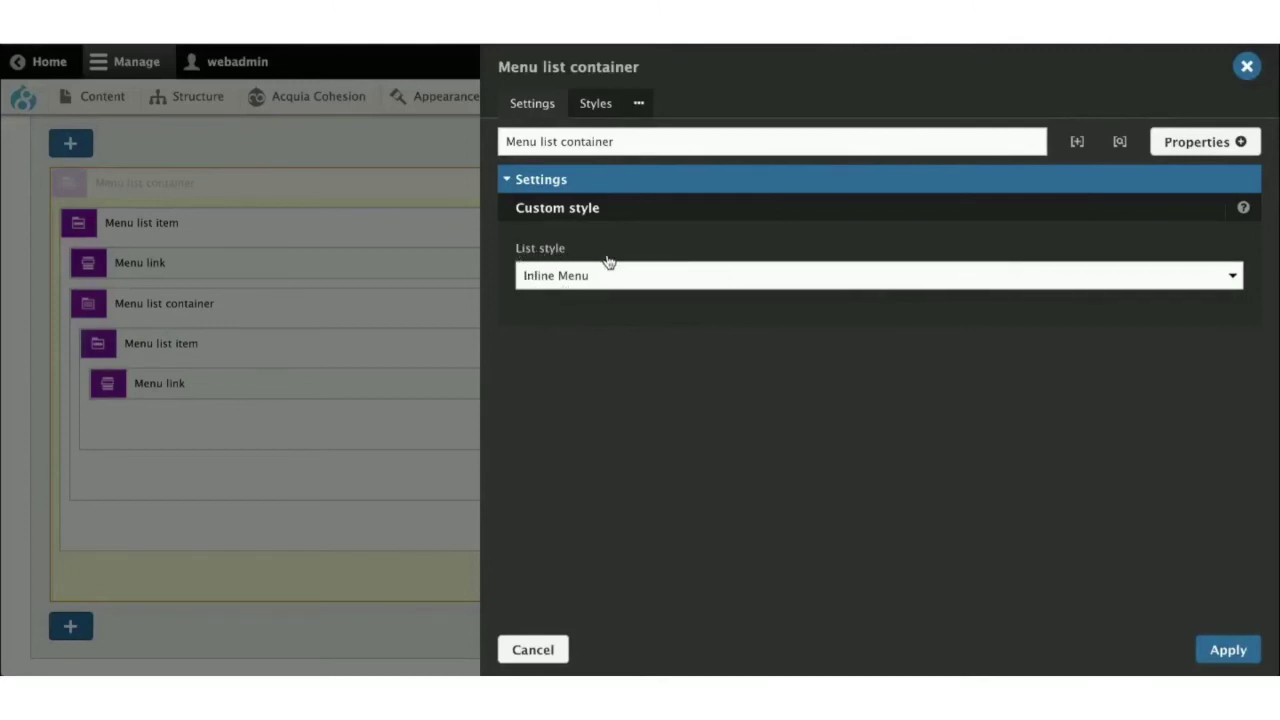
pyautogui.click(1247, 68)
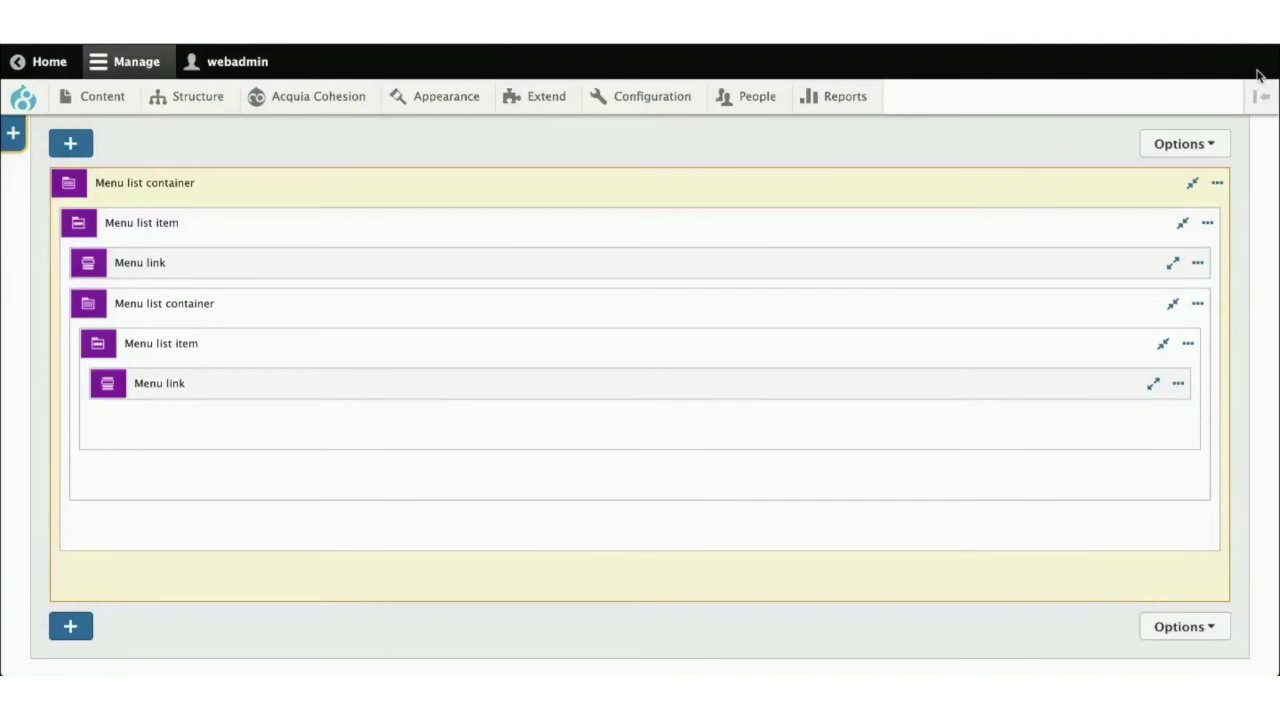
pyautogui.doubleClick(214, 229)
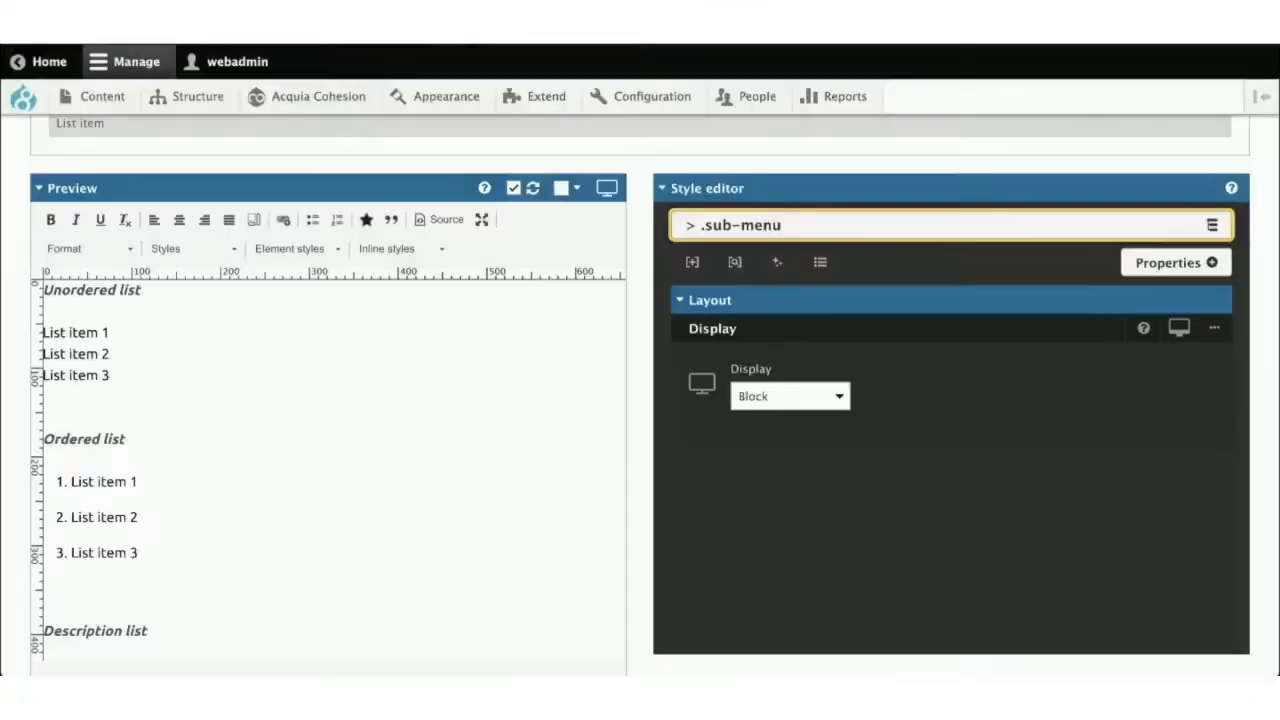
# - Examine the Drupal.org Menu list item custom style and the background, position and display properties of its .sub-menu child selector
pyautogui.scroll(5, 868, 262)
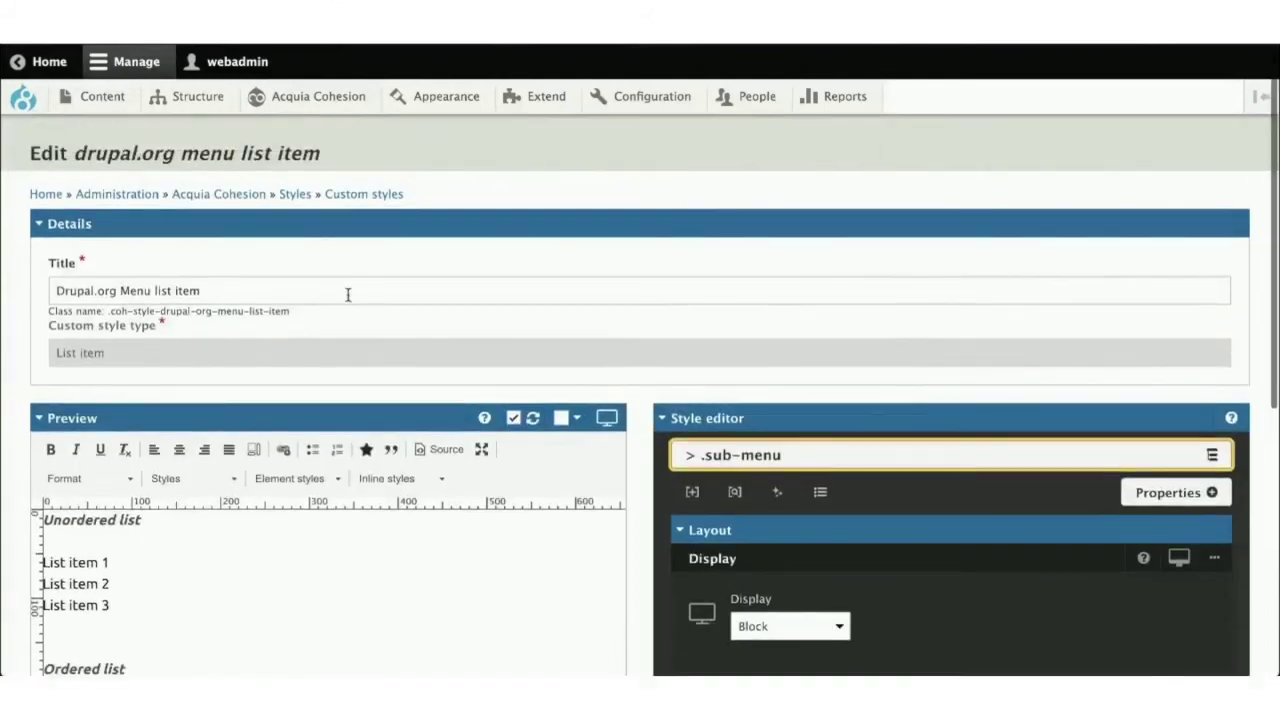
pyautogui.scroll(-3, 584, 388)
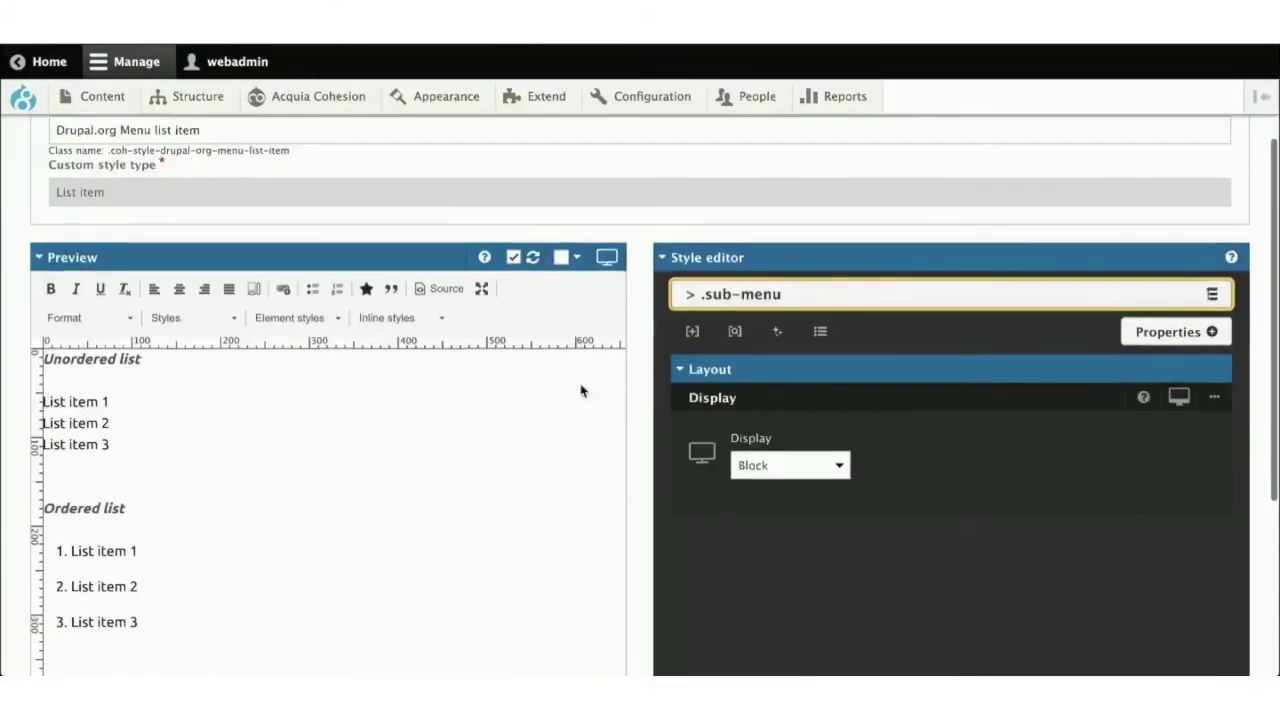
pyautogui.click(763, 293)
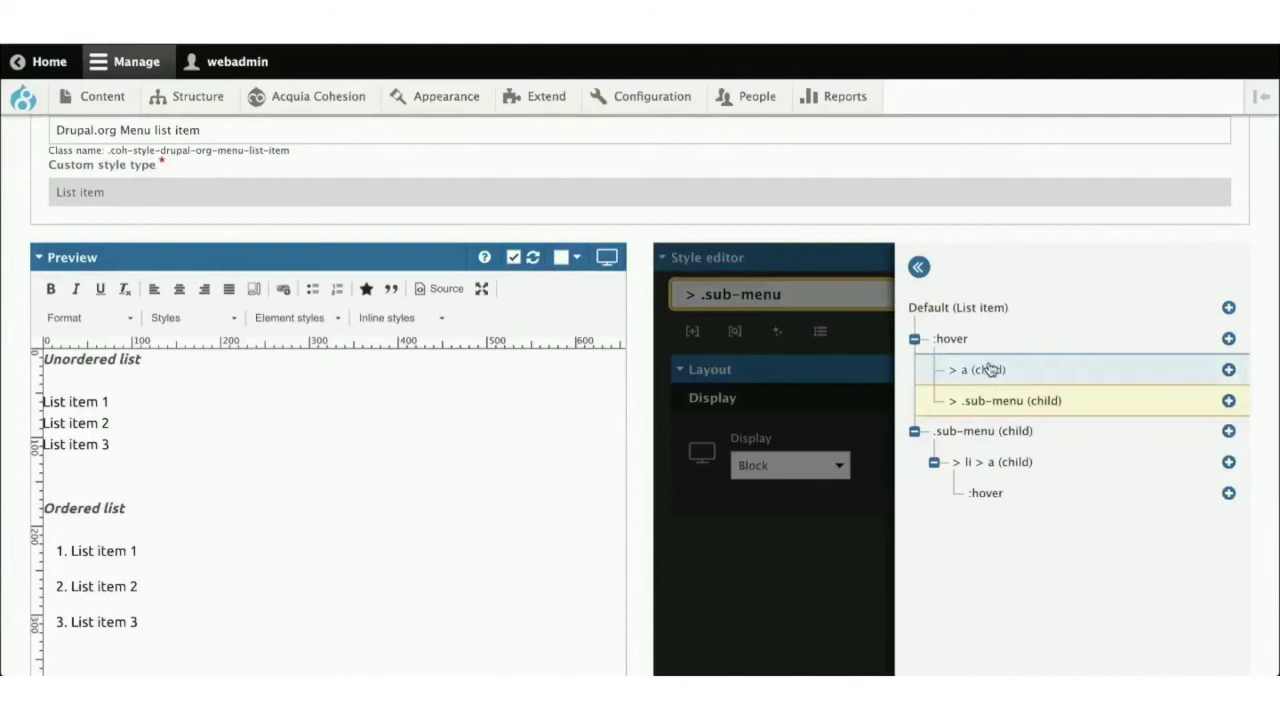
pyautogui.click(993, 431)
pyautogui.scroll(-2, 944, 486)
pyautogui.scroll(-3, 944, 486)
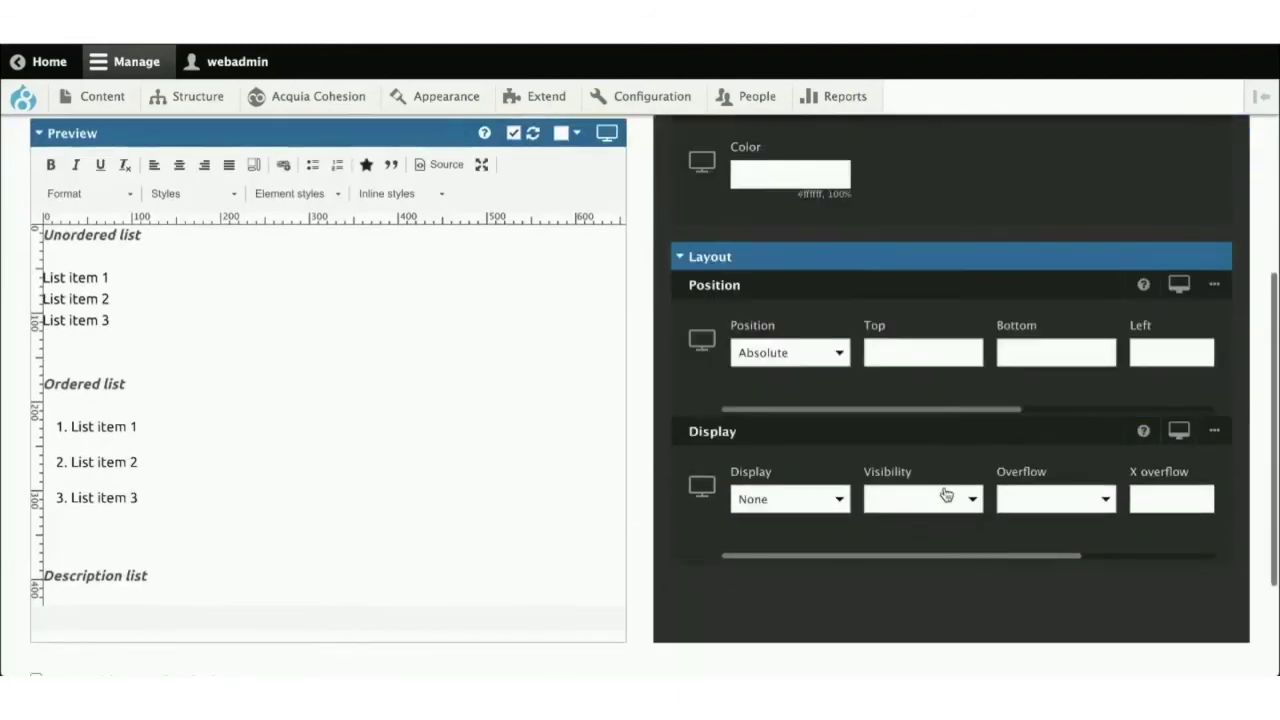
pyautogui.scroll(6, 944, 490)
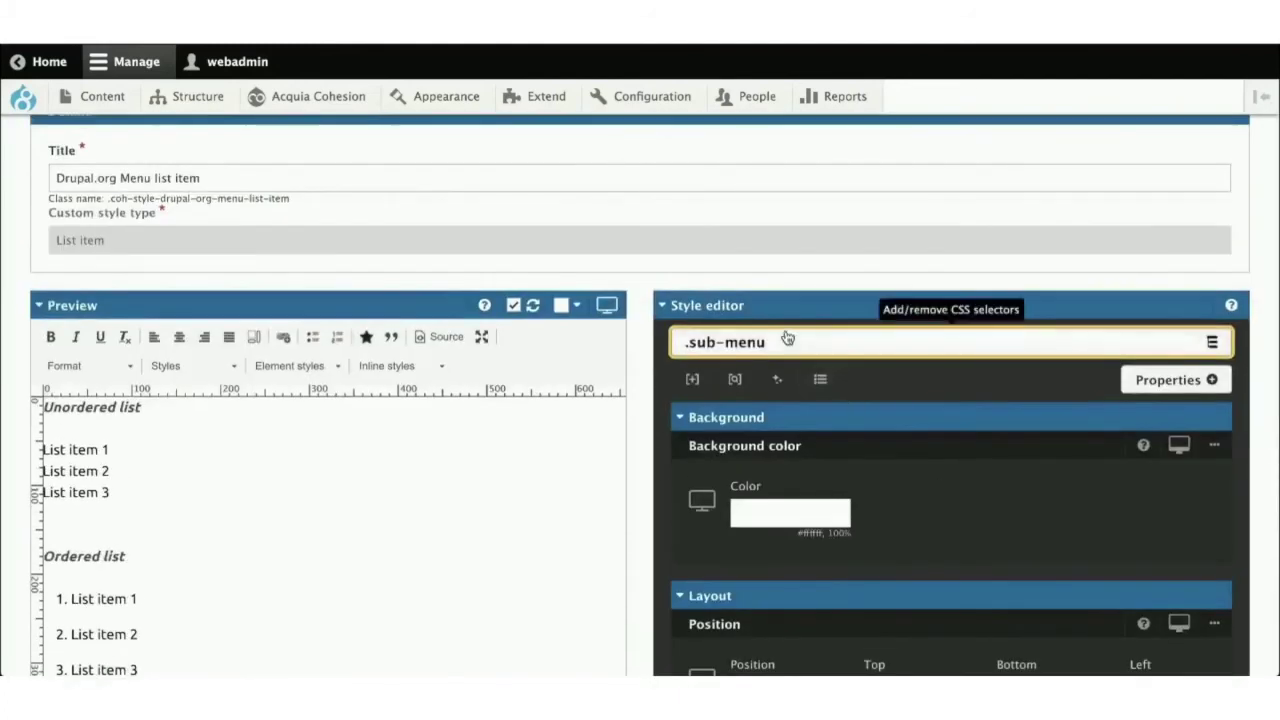
# - Inspect the style properties of the :hover selector, its > a child, and the :hover selector of the sub-menu links
pyautogui.click(786, 340)
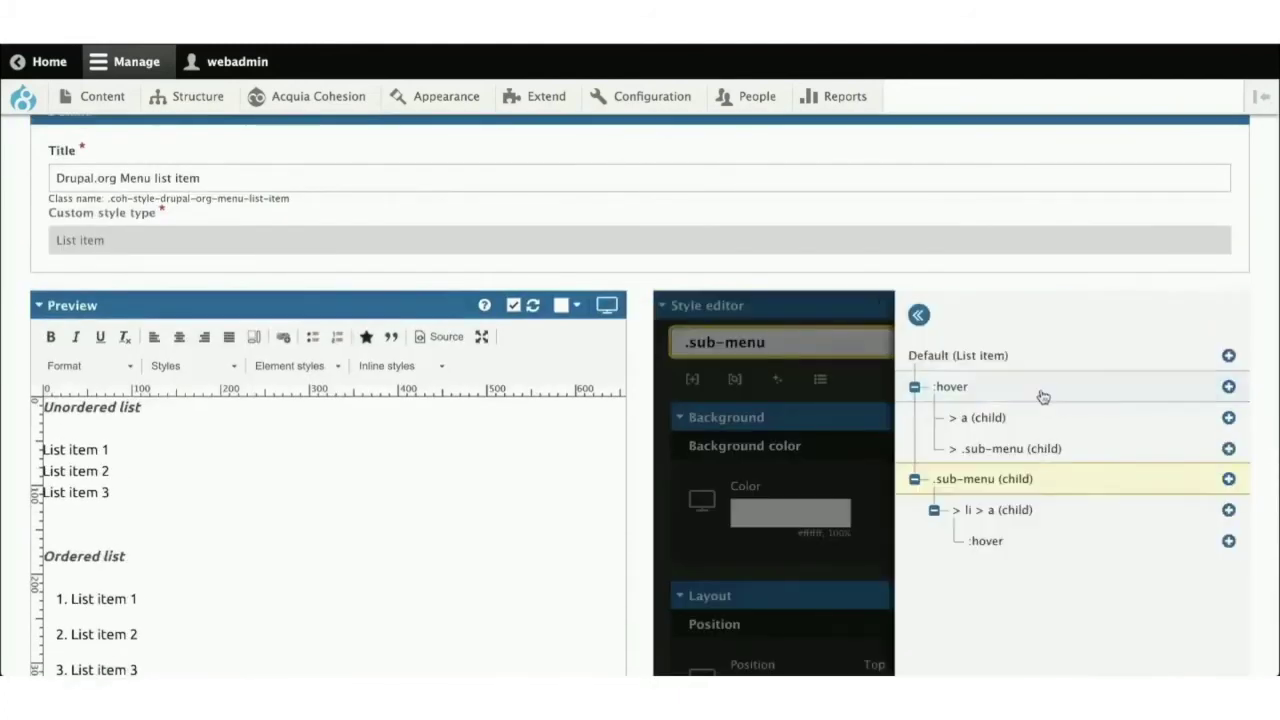
pyautogui.click(980, 390)
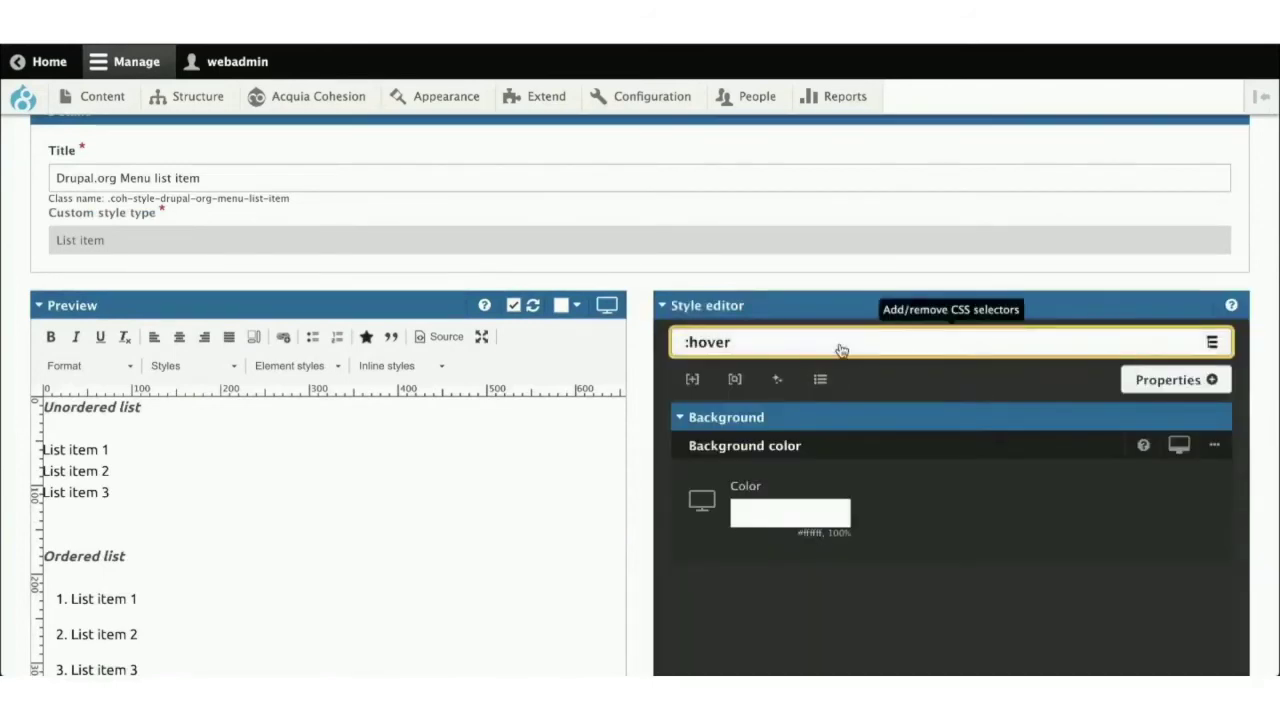
pyautogui.click(839, 343)
pyautogui.click(965, 416)
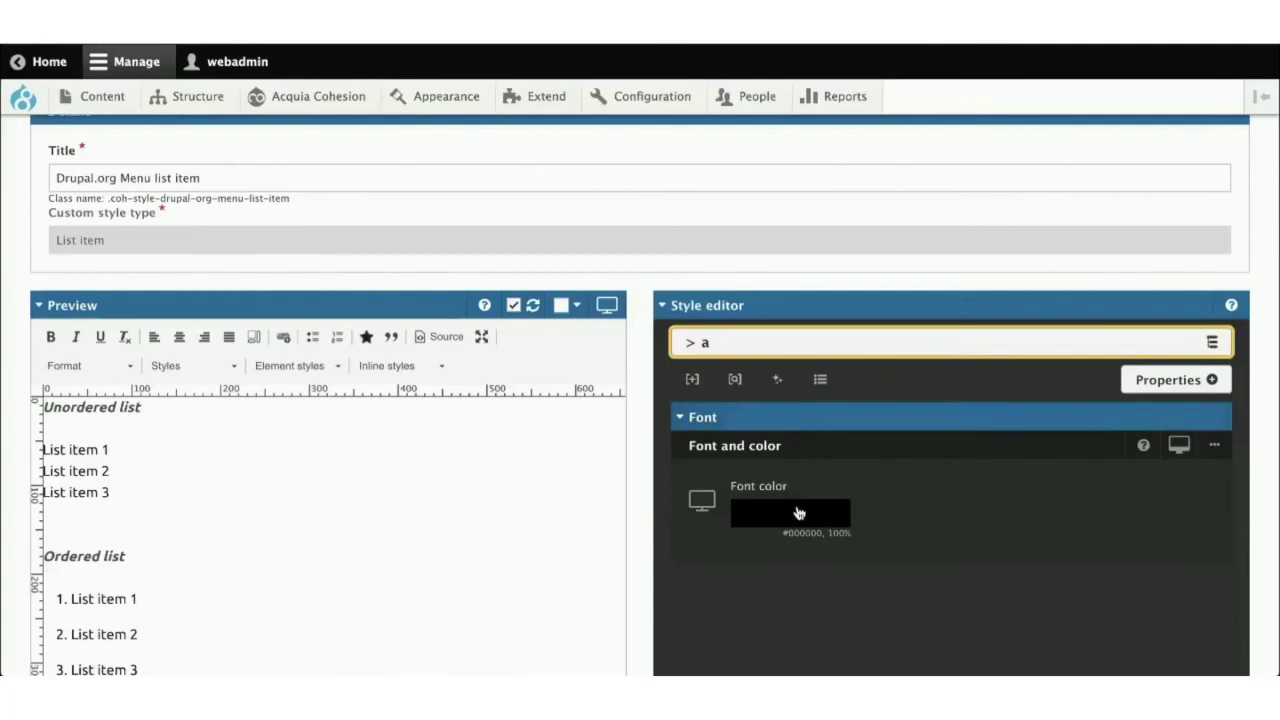
pyautogui.click(820, 347)
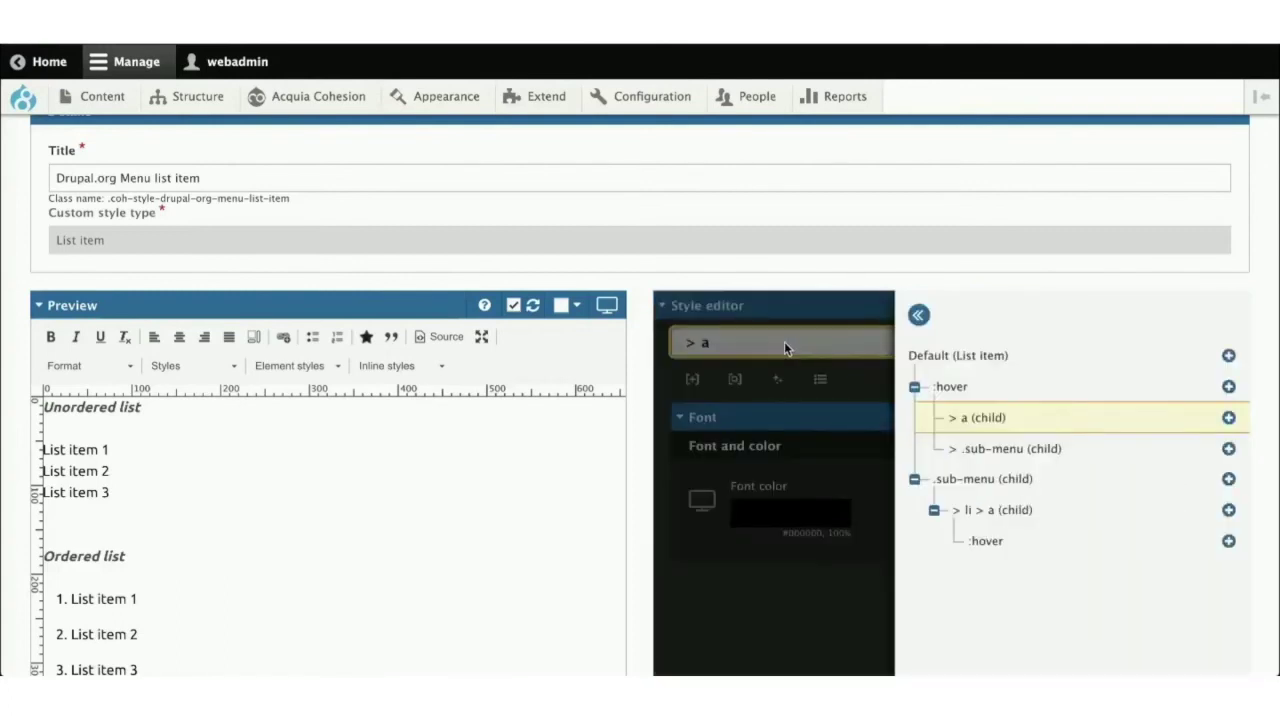
pyautogui.click(1030, 541)
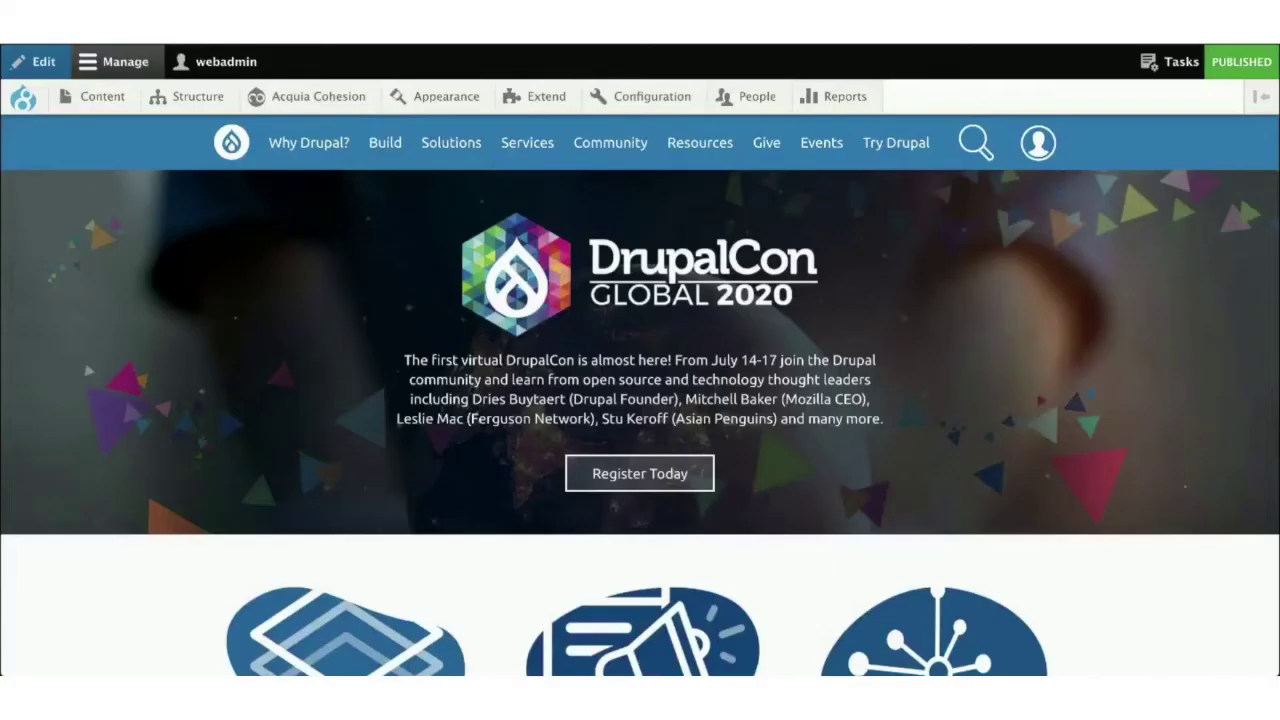
# - Show the Why Drupal? submenu on the Drupal.org homepage, then check the hover styling of the main menu links on the DrupalCon page
pyautogui.moveTo(313, 138)
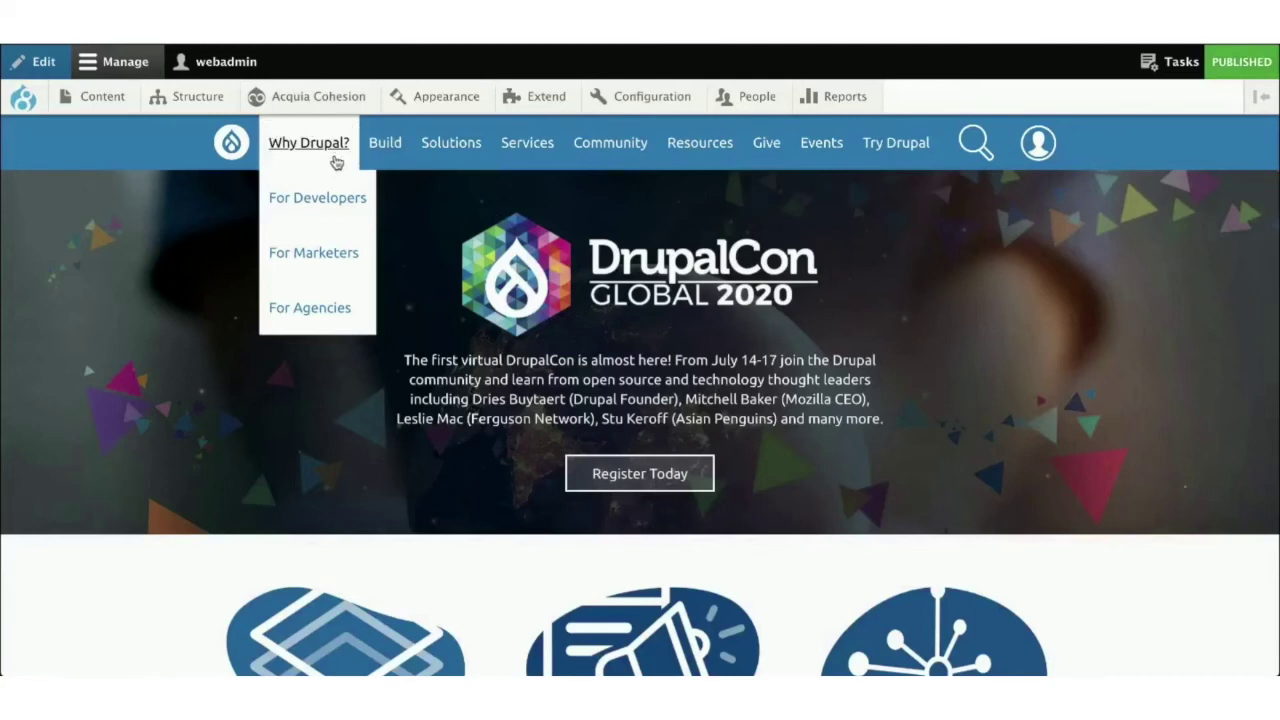
pyautogui.moveTo(570, 157)
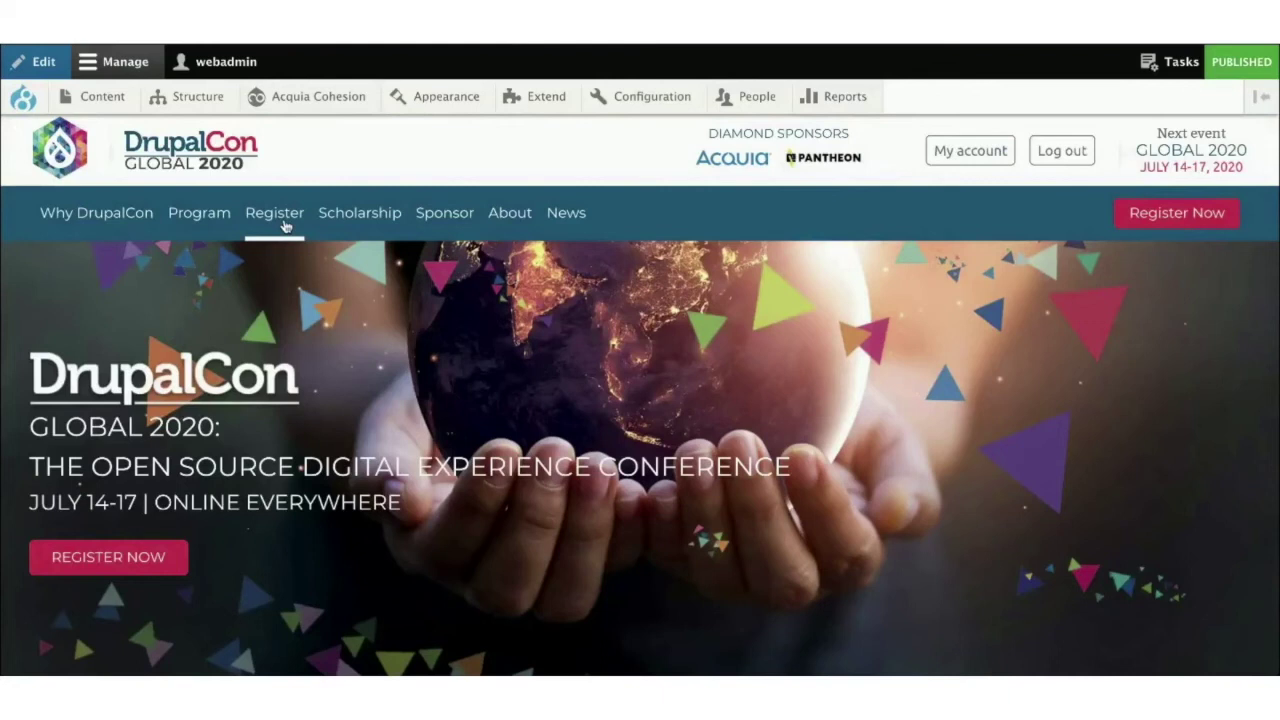
pyautogui.moveTo(123, 219)
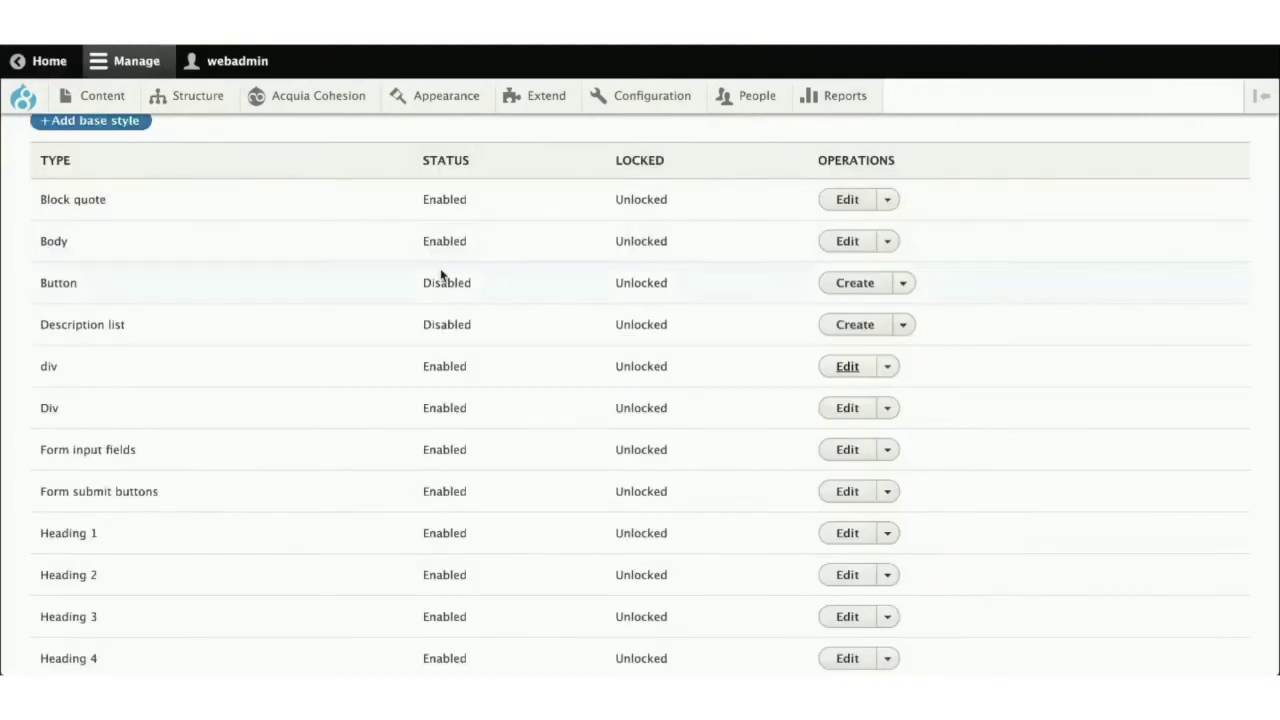
# - Open the div base style and inspect its default font and layout properties and the width of its #block-diamondsponsors child selector
pyautogui.scroll(2, 441, 275)
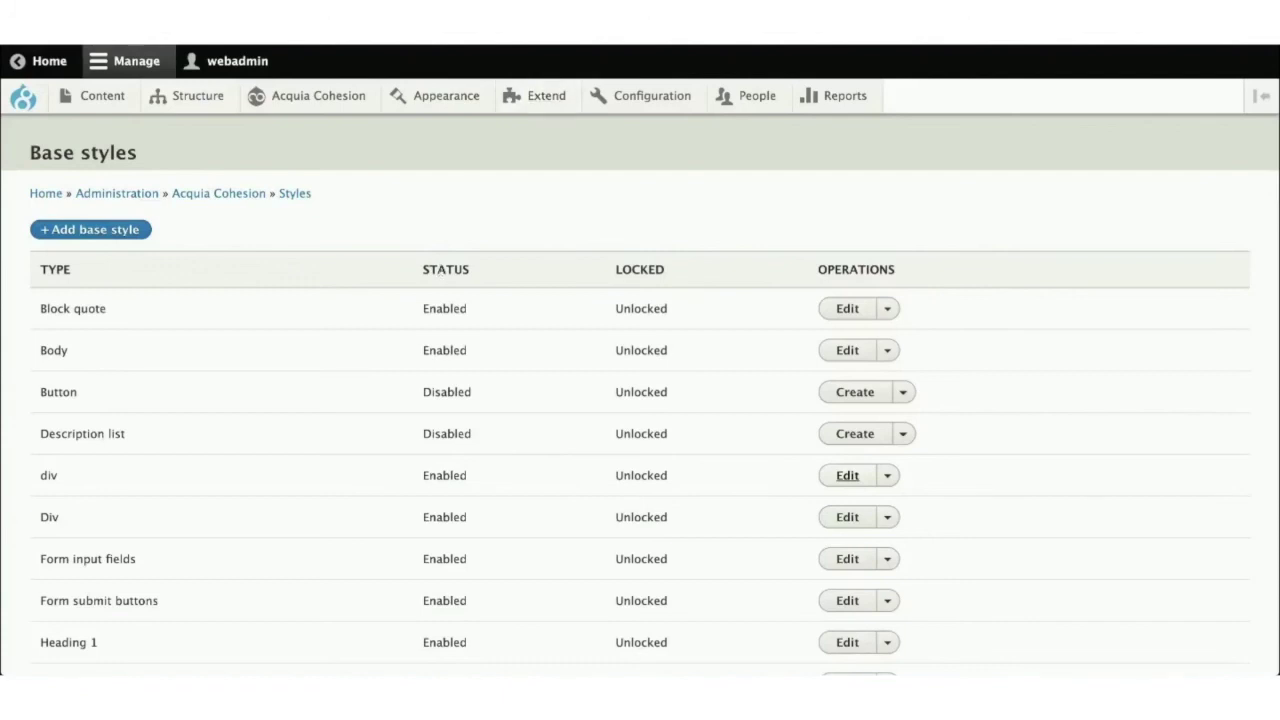
pyautogui.click(847, 475)
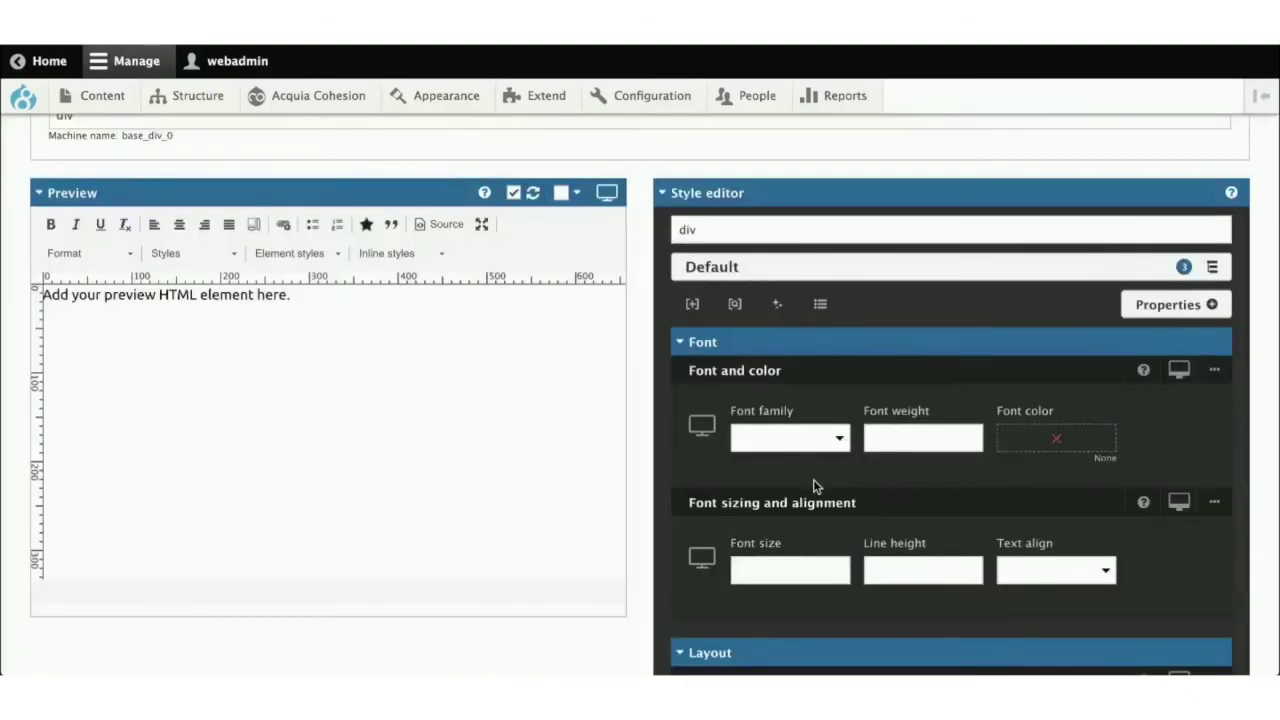
pyautogui.scroll(-5, 815, 487)
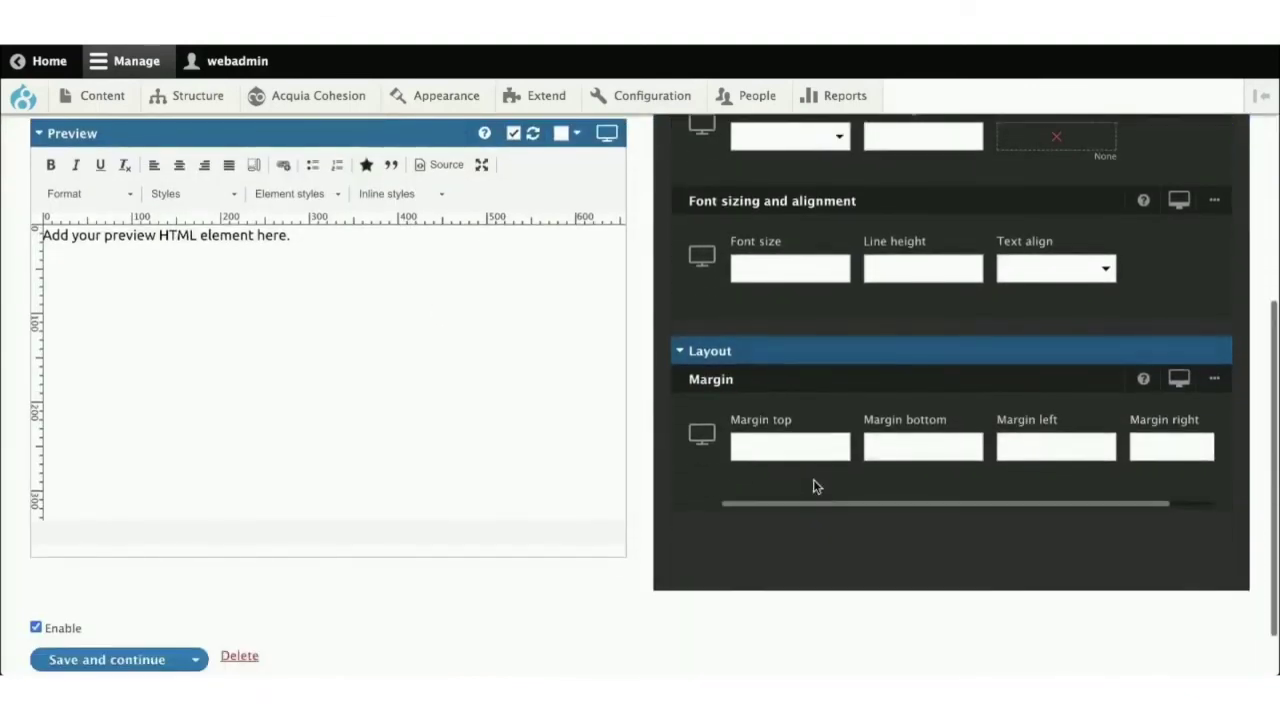
pyautogui.scroll(4, 815, 487)
pyautogui.click(828, 196)
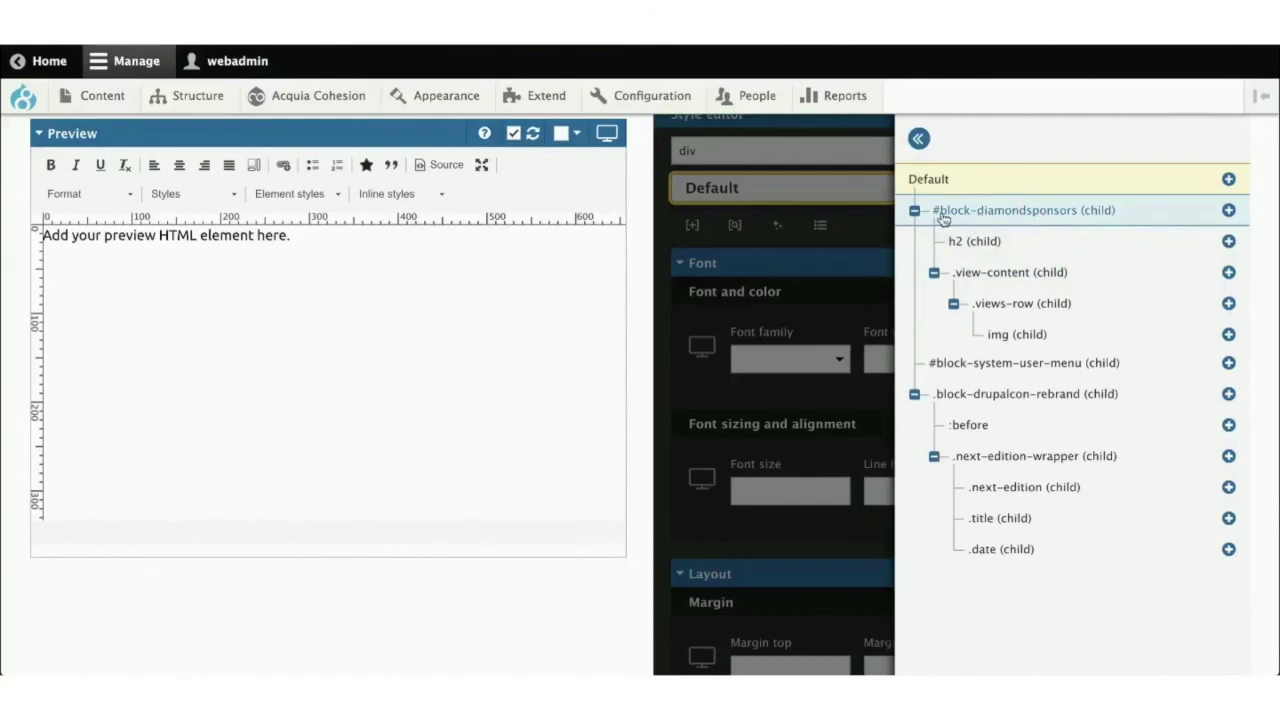
pyautogui.click(1005, 214)
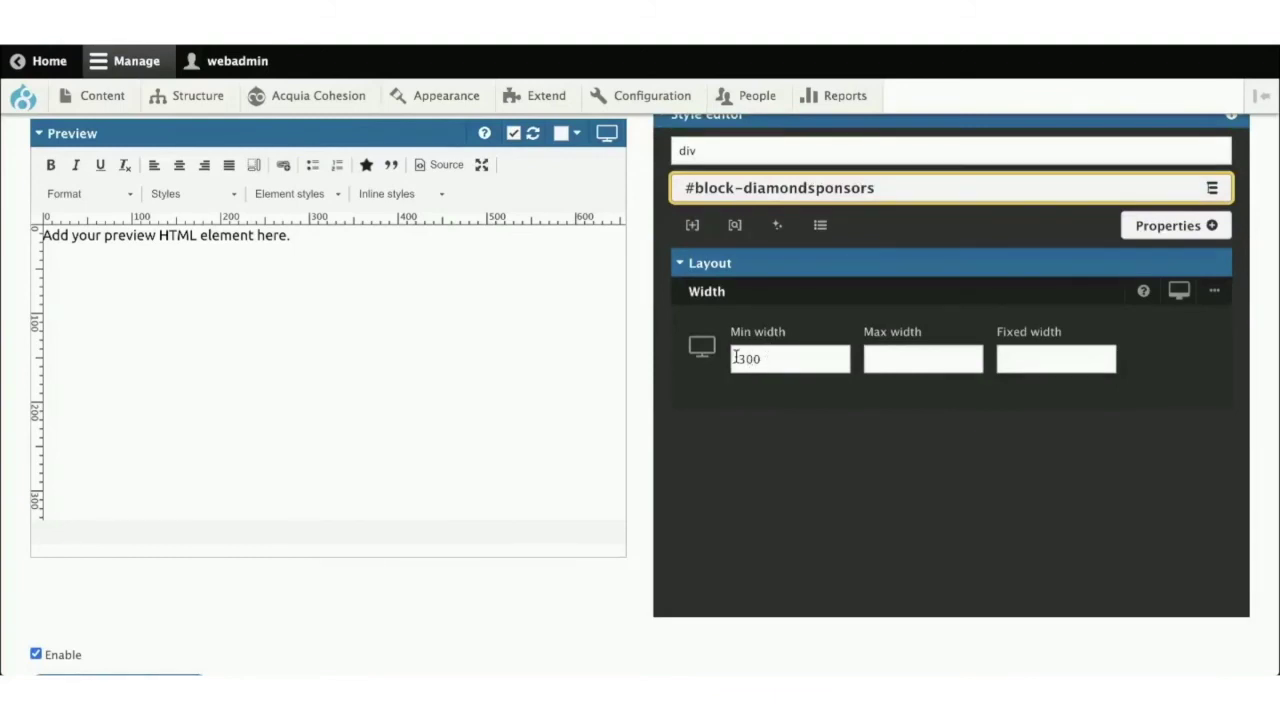
# - Examine the font, margin, display and flex container properties of the h2 child selector under #block-diamondsponsors
pyautogui.click(895, 197)
pyautogui.click(1000, 252)
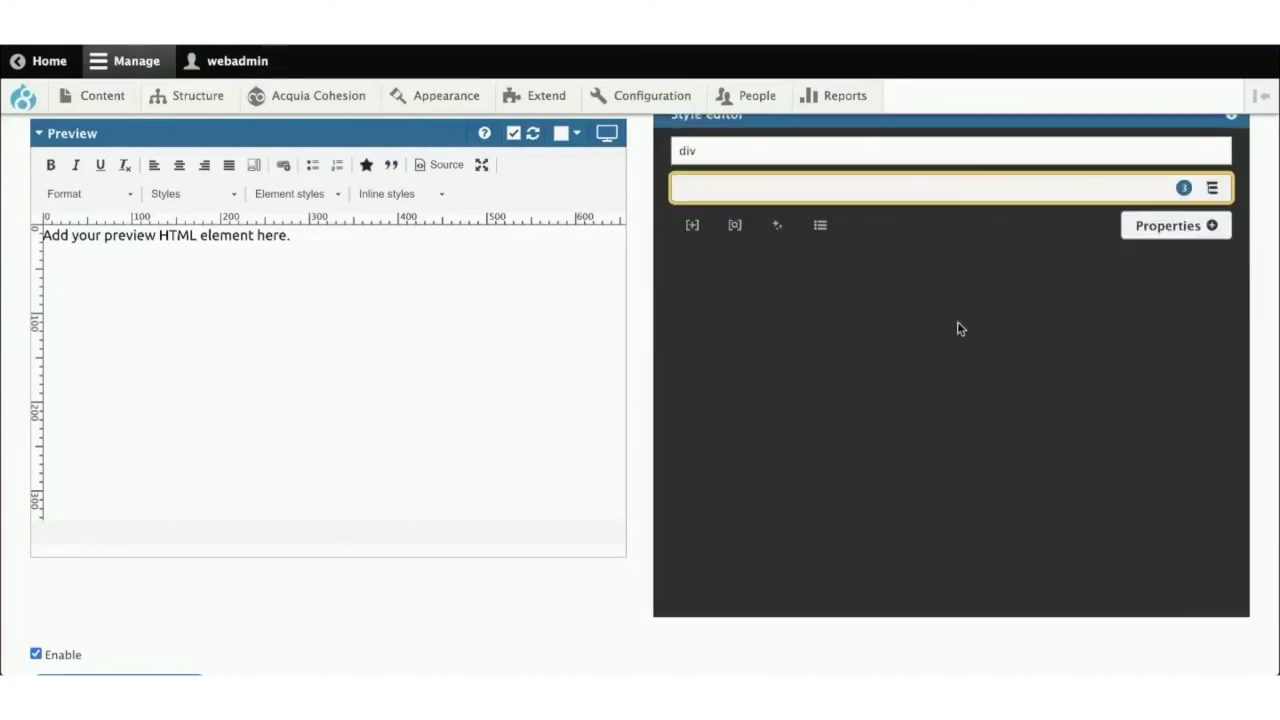
pyautogui.scroll(-3, 1018, 407)
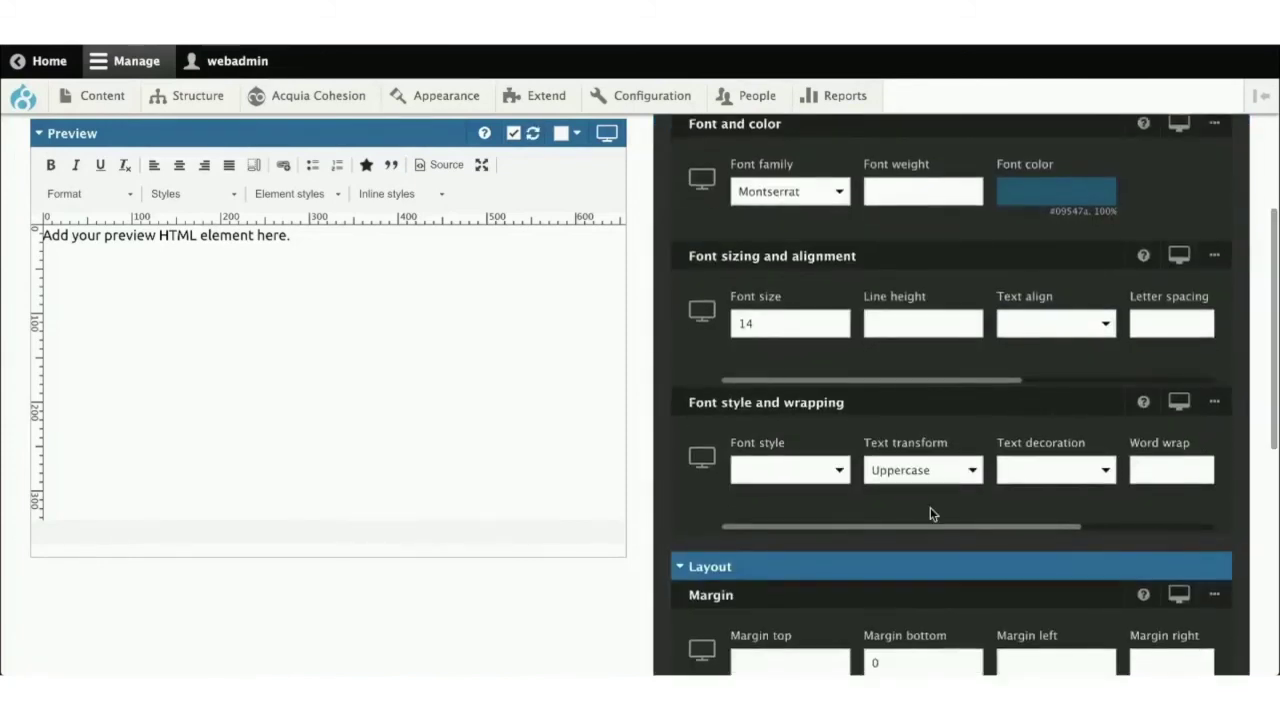
pyautogui.scroll(-2, 930, 513)
pyautogui.scroll(-2, 957, 516)
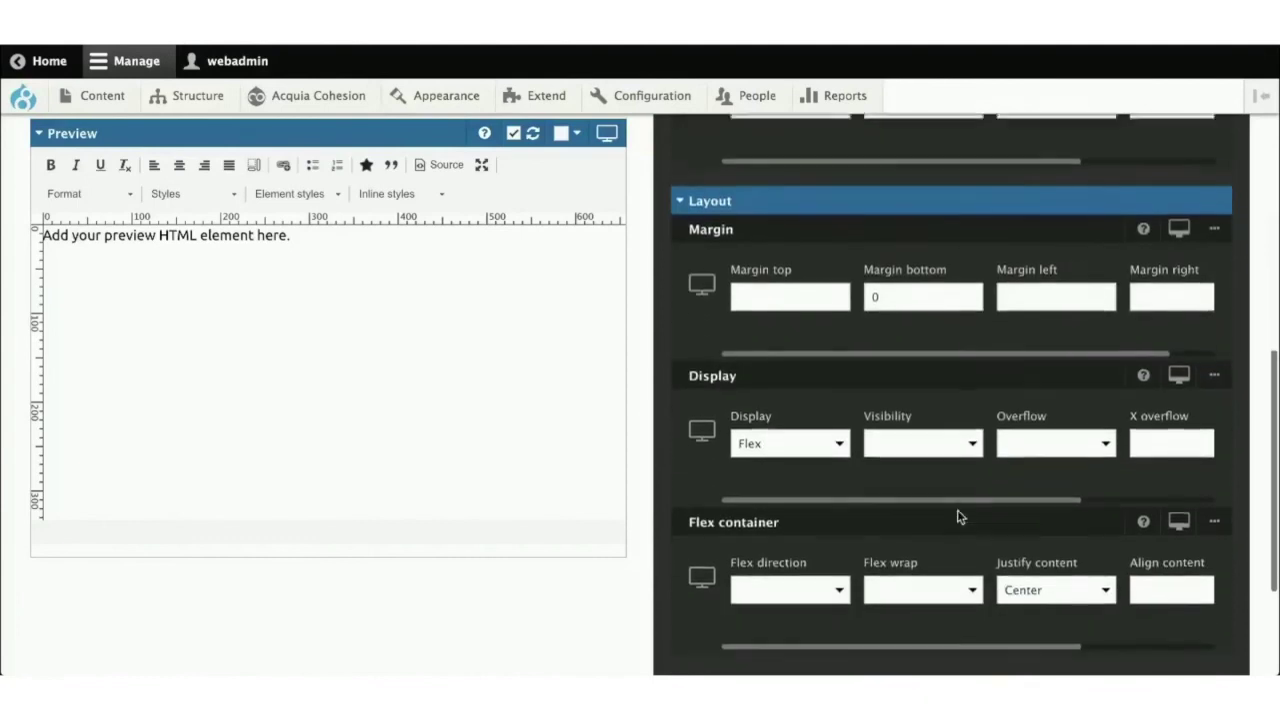
pyautogui.scroll(-2, 957, 516)
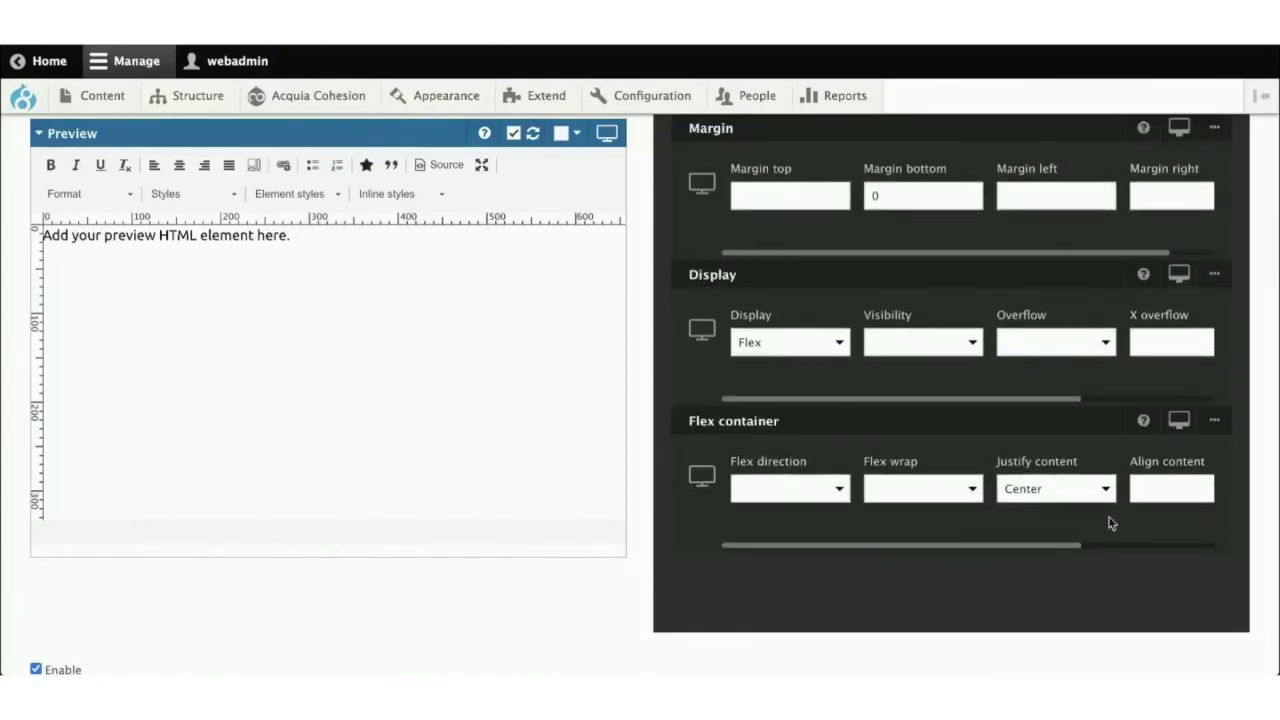
pyautogui.scroll(5, 883, 317)
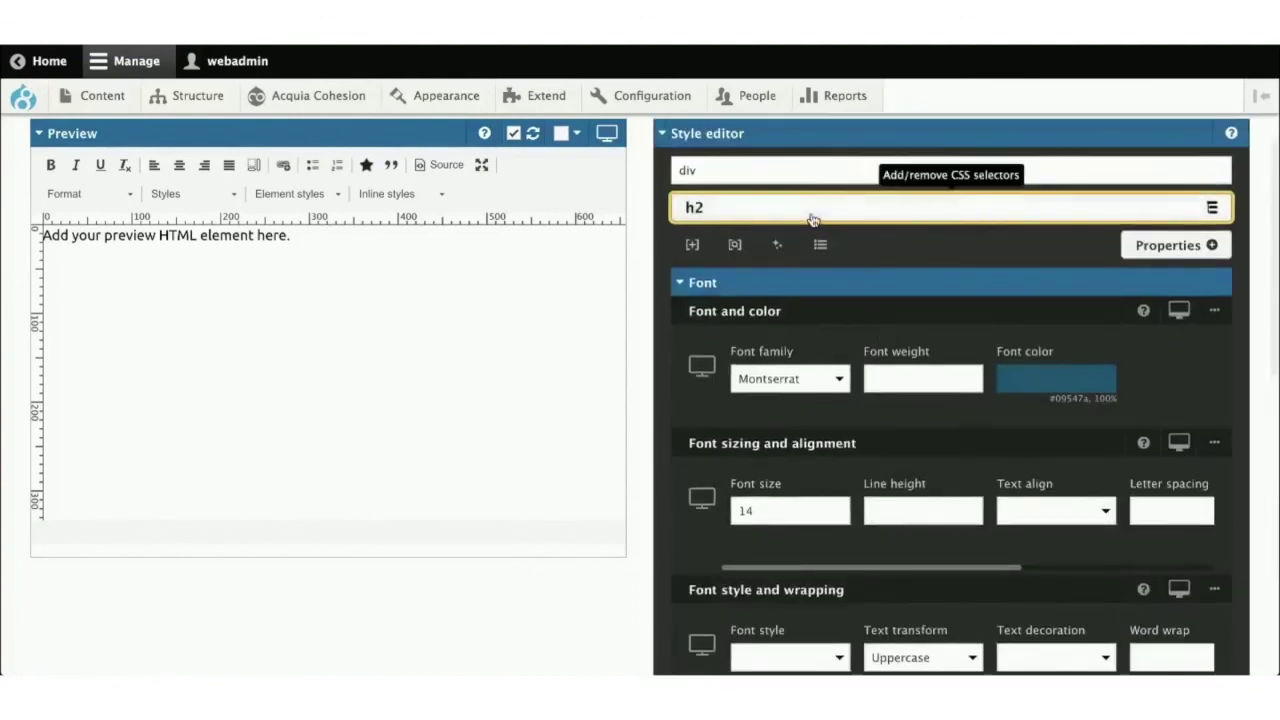
# - Inspect the style properties of the .view-content child selector under #block-diamondsponsors
pyautogui.click(820, 244)
pyautogui.click(987, 285)
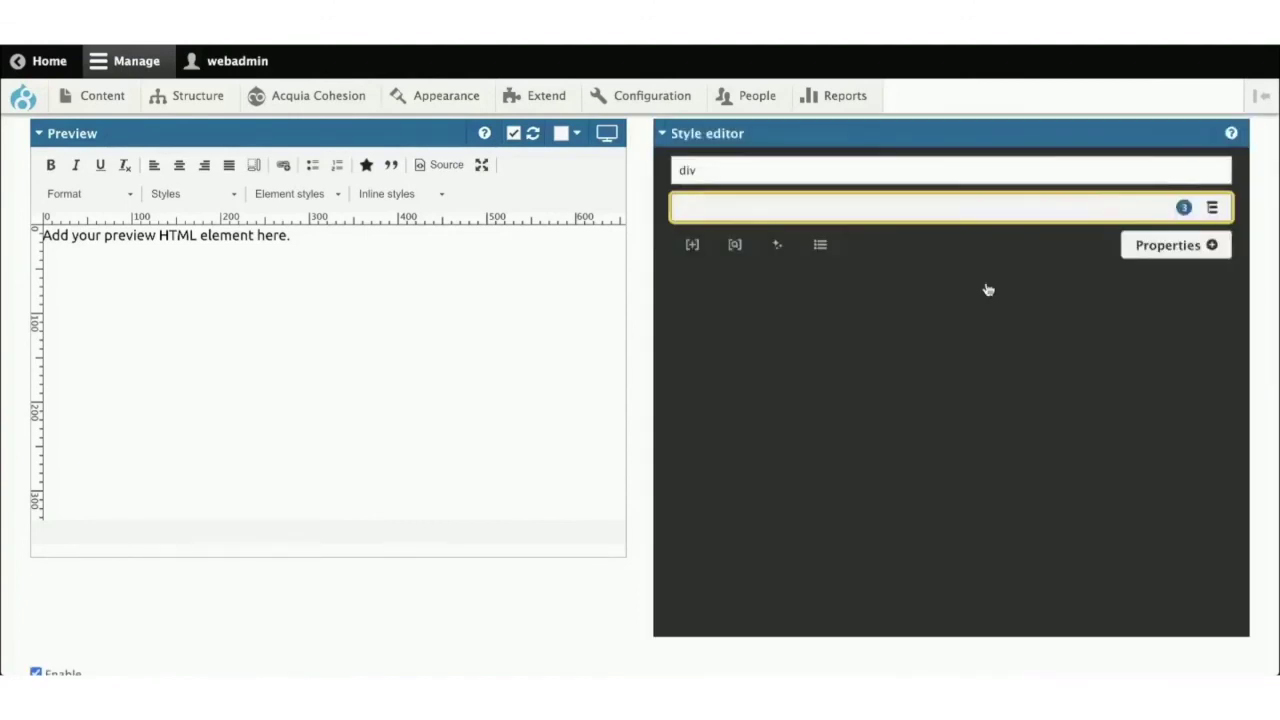
pyautogui.scroll(-2, 958, 505)
pyautogui.scroll(2, 956, 522)
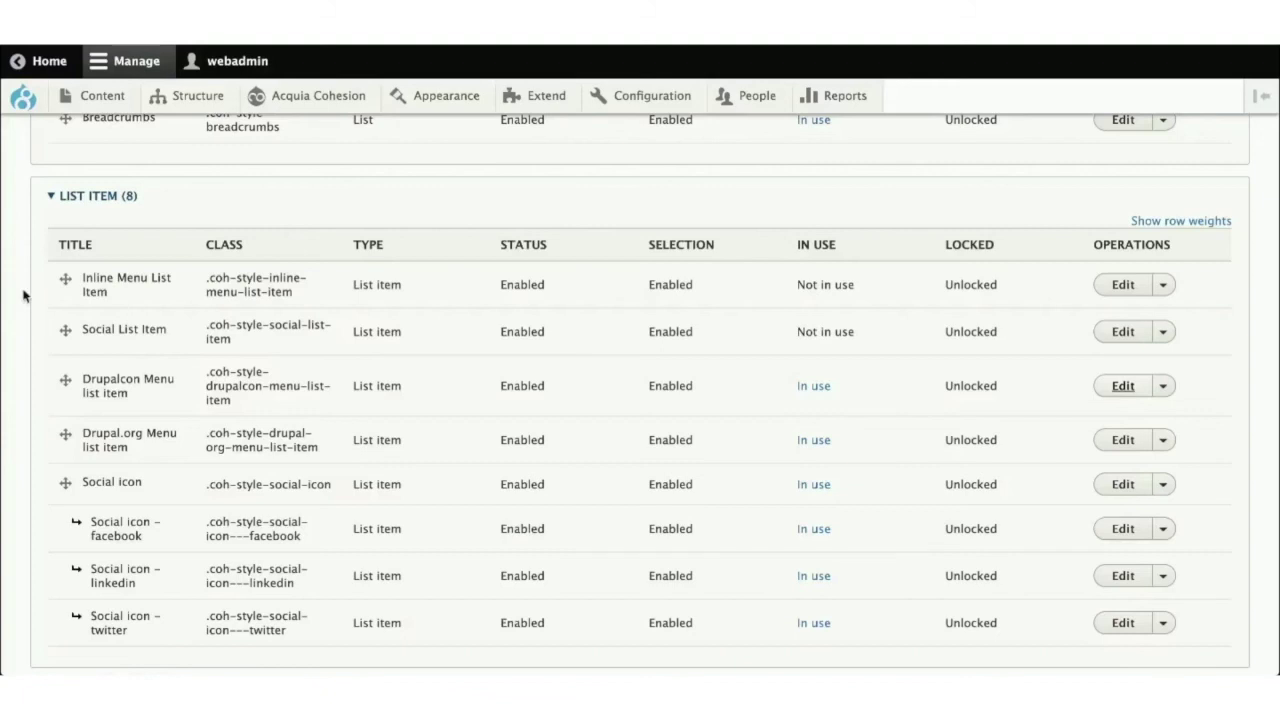
# - Collapse all groups in the custom styles list and look over the available style categories
pyautogui.scroll(20, 160, 309)
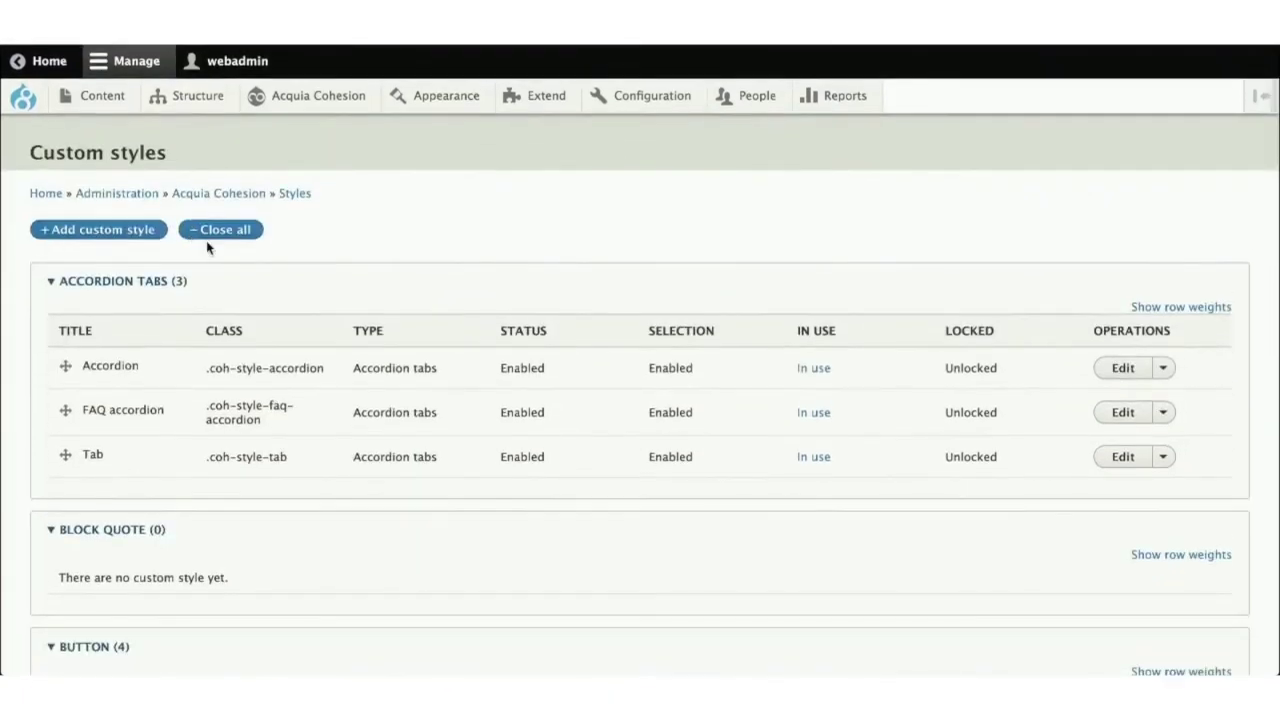
pyautogui.click(212, 234)
pyautogui.scroll(-2, 196, 432)
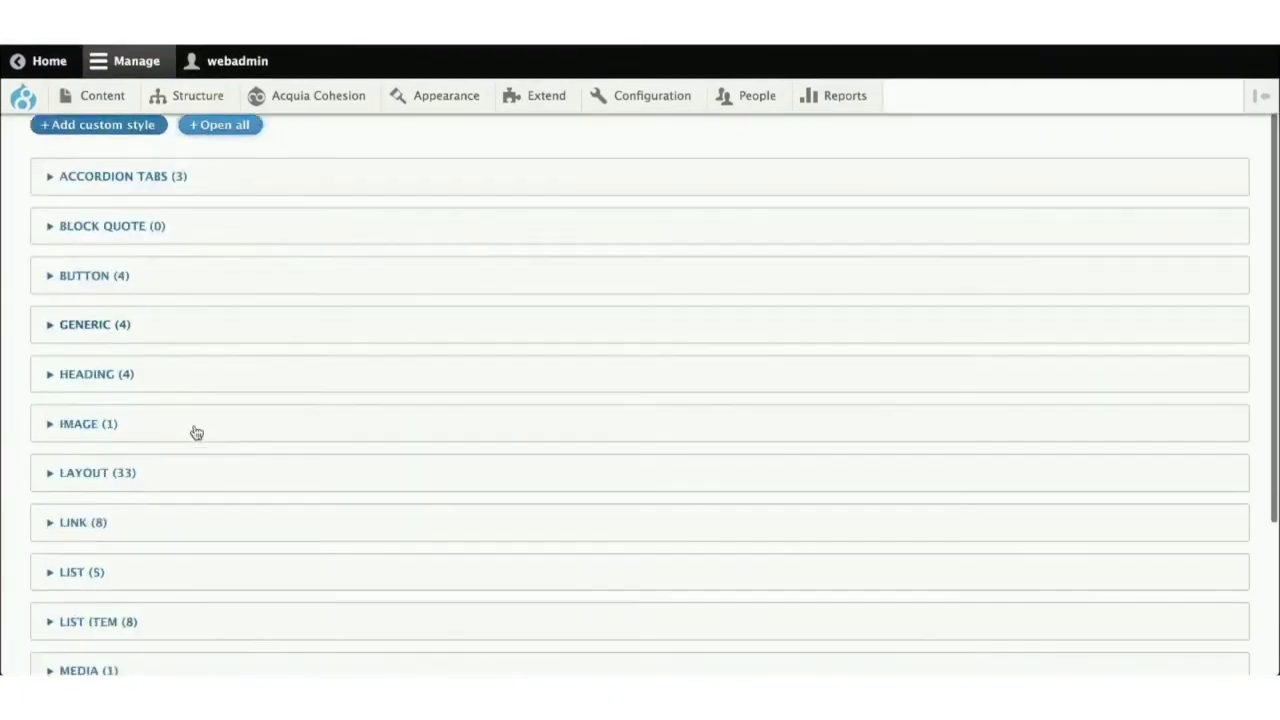
pyautogui.scroll(-5, 196, 432)
pyautogui.scroll(7, 196, 432)
pyautogui.scroll(1, 196, 432)
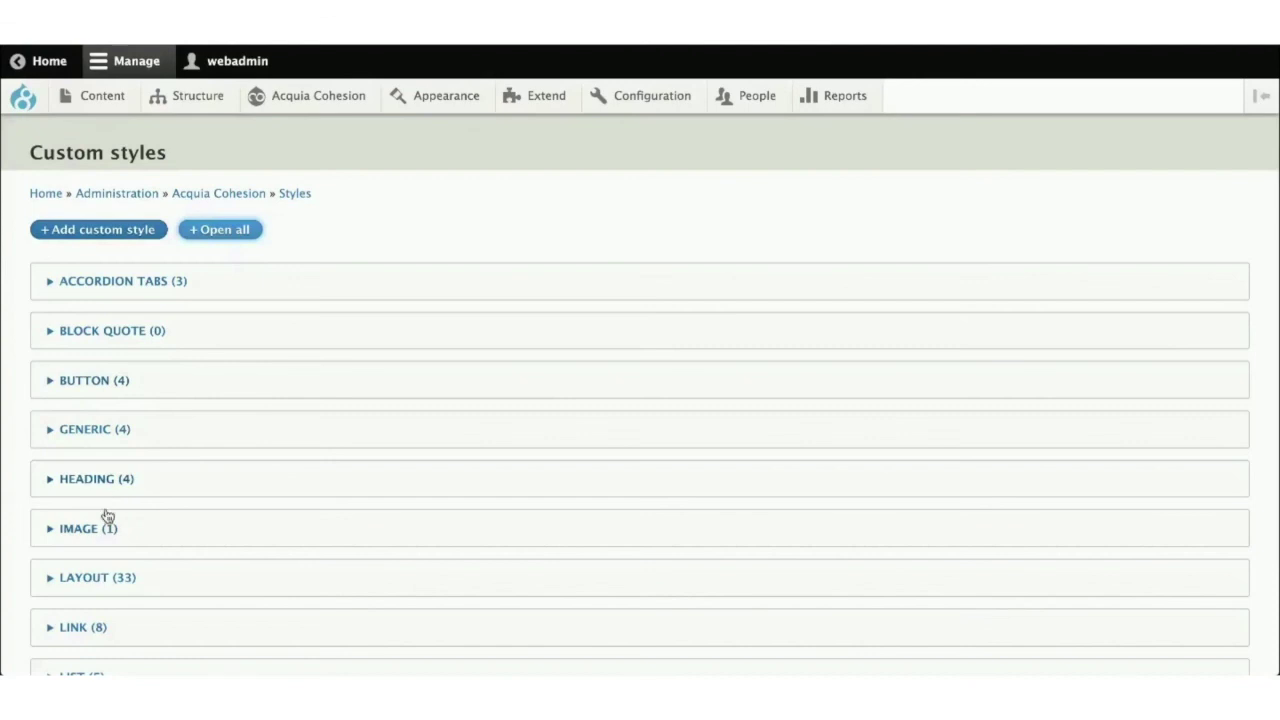
pyautogui.scroll(-1, 108, 518)
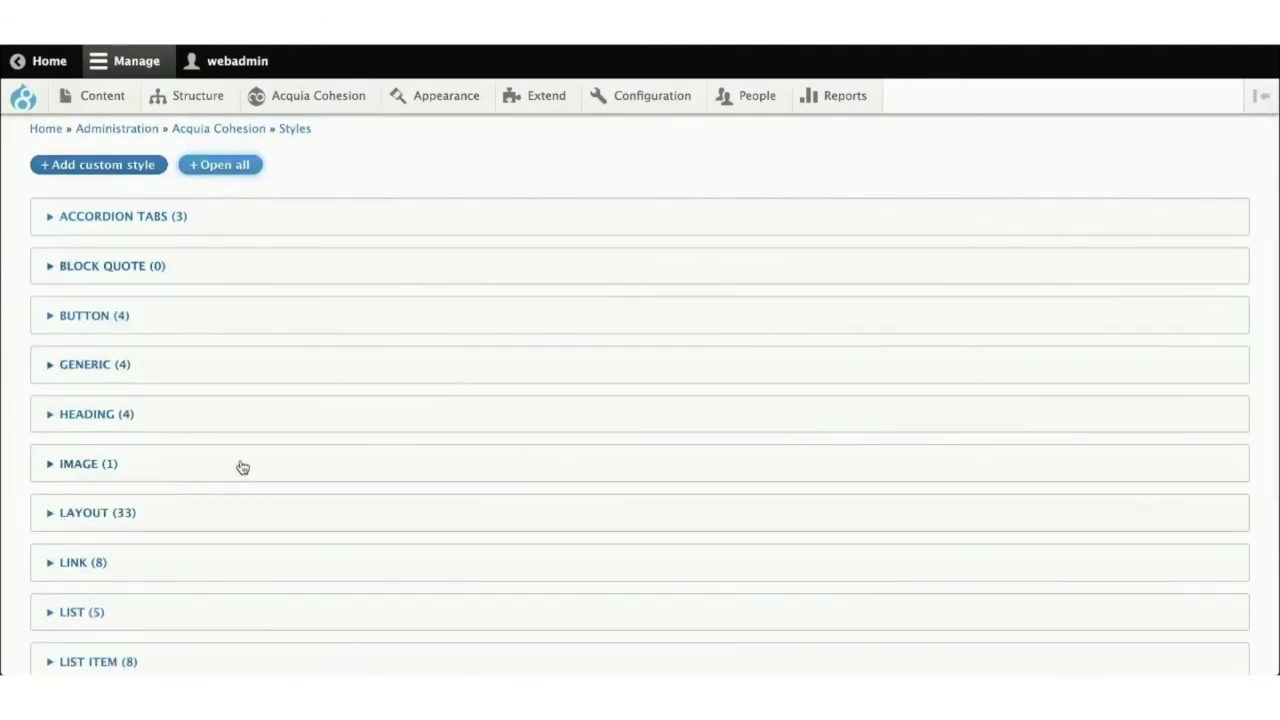
# - Expand the Layout group of custom styles and open the Container Max Width with Center Align style
pyautogui.click(128, 515)
pyautogui.scroll(-2, 251, 538)
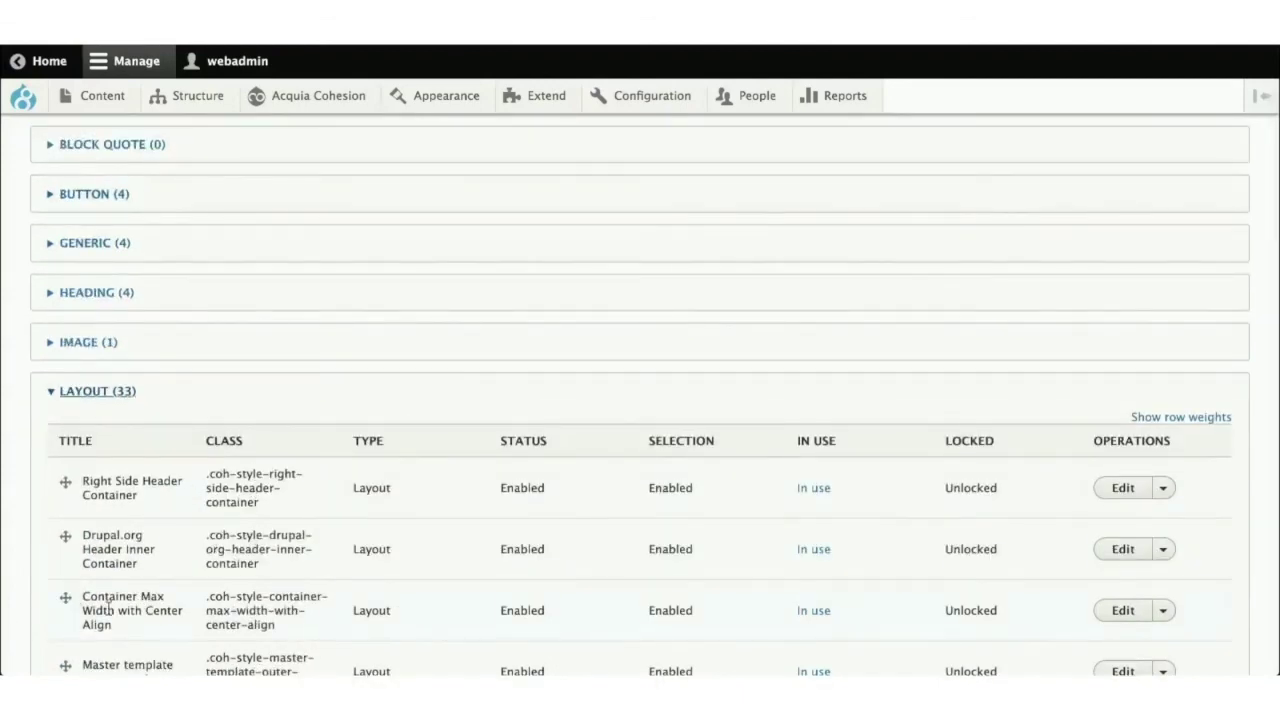
pyautogui.scroll(-1, 176, 601)
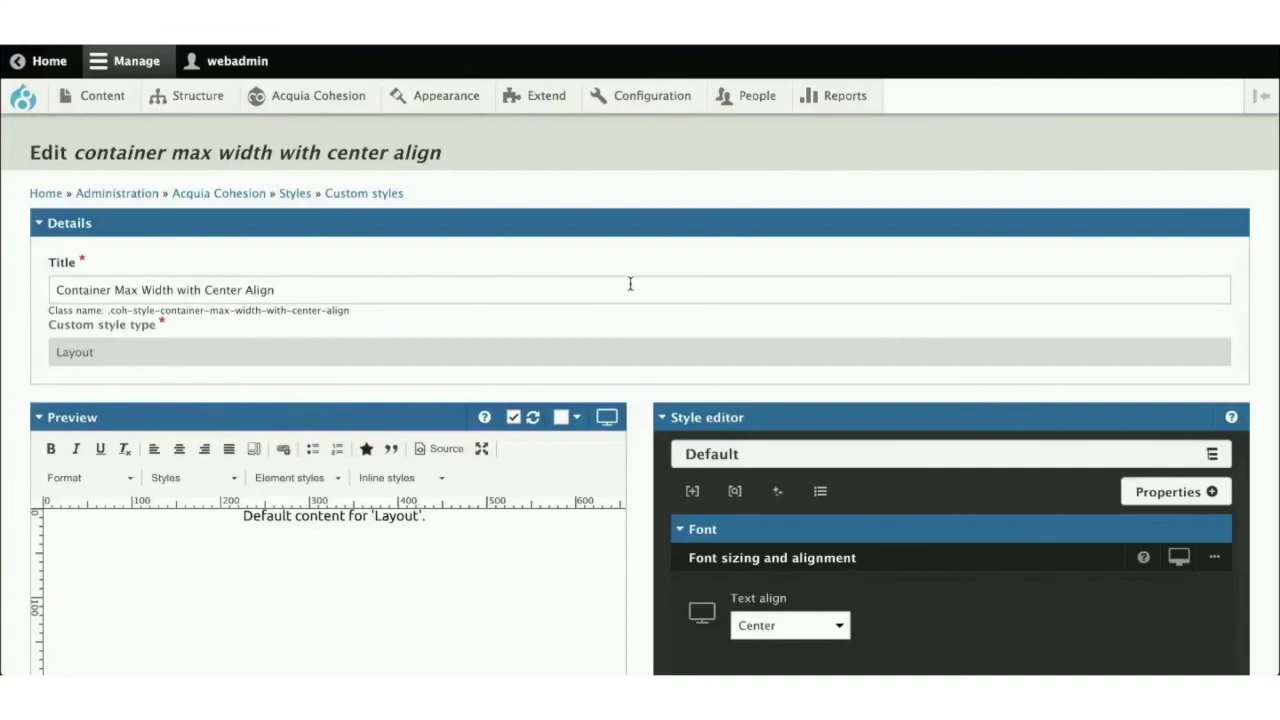
# - Examine the text alignment, max width and title of the Container Max Width with Center Align style
pyautogui.scroll(-2, 630, 284)
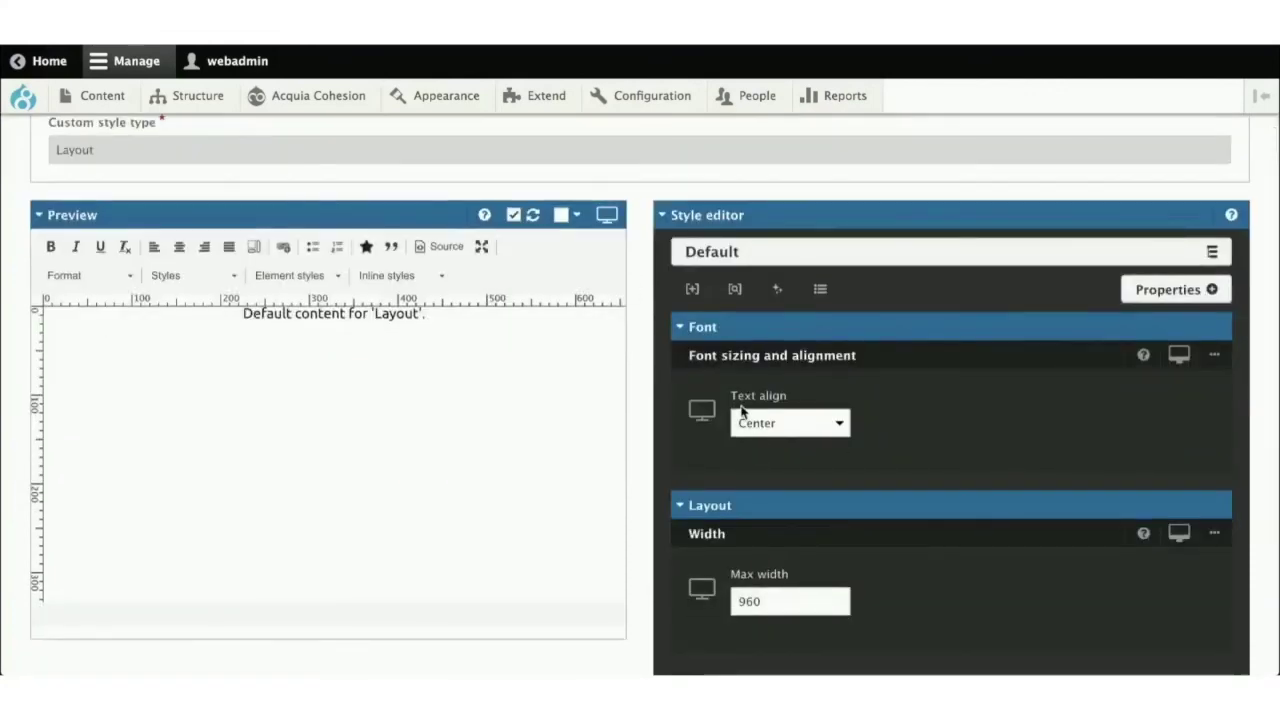
pyautogui.scroll(-1, 905, 500)
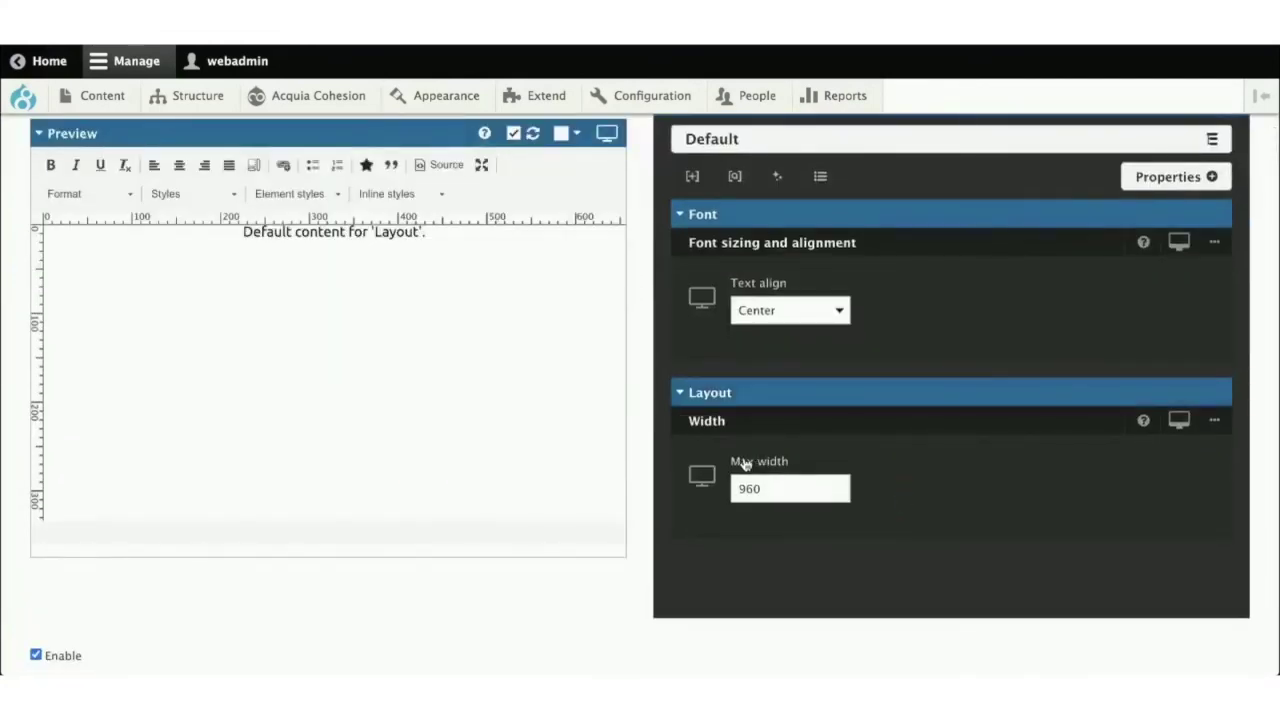
pyautogui.moveTo(730, 462); pyautogui.dragTo(837, 466)
pyautogui.scroll(1, 908, 391)
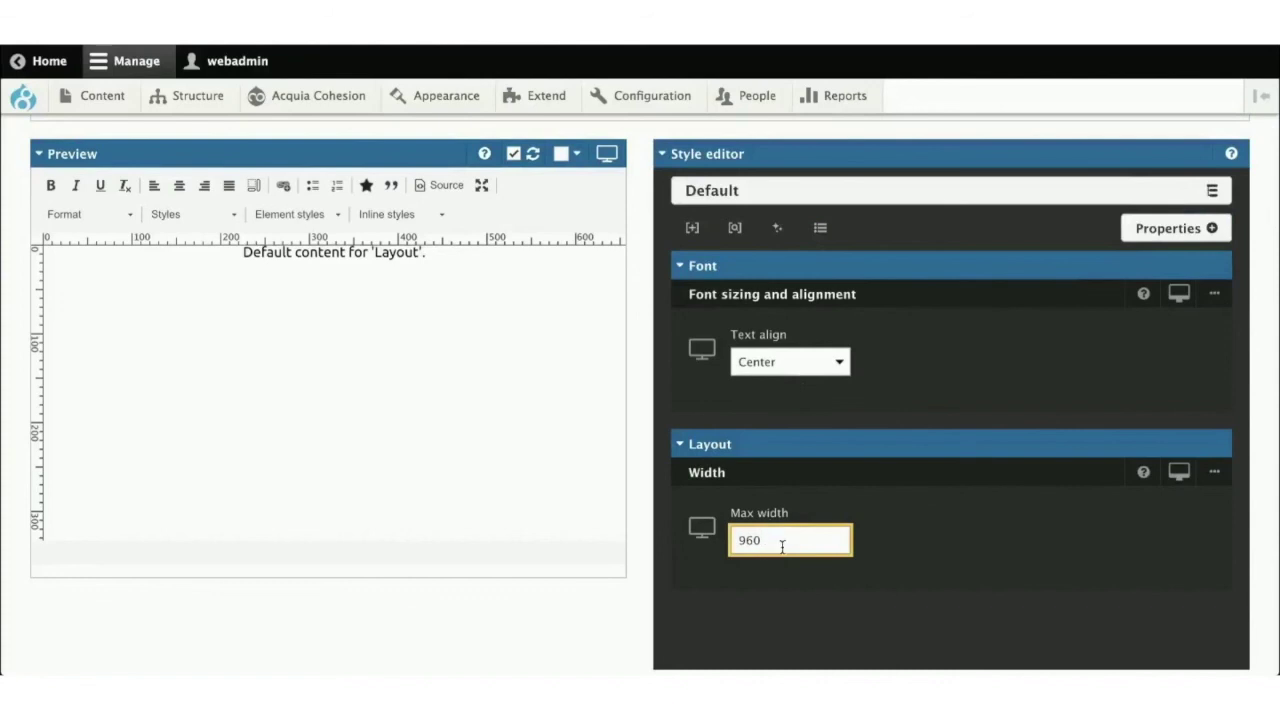
pyautogui.scroll(3, 596, 346)
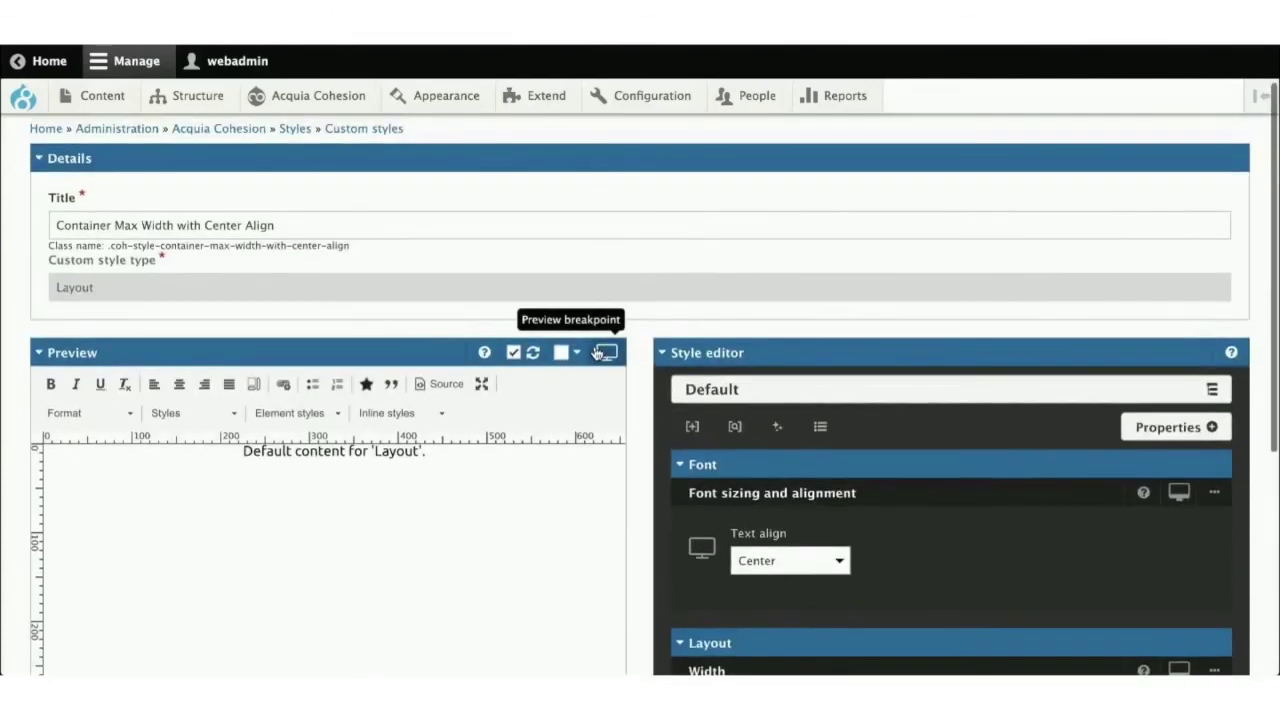
pyautogui.moveTo(57, 225); pyautogui.dragTo(283, 225)
pyautogui.click(283, 225)
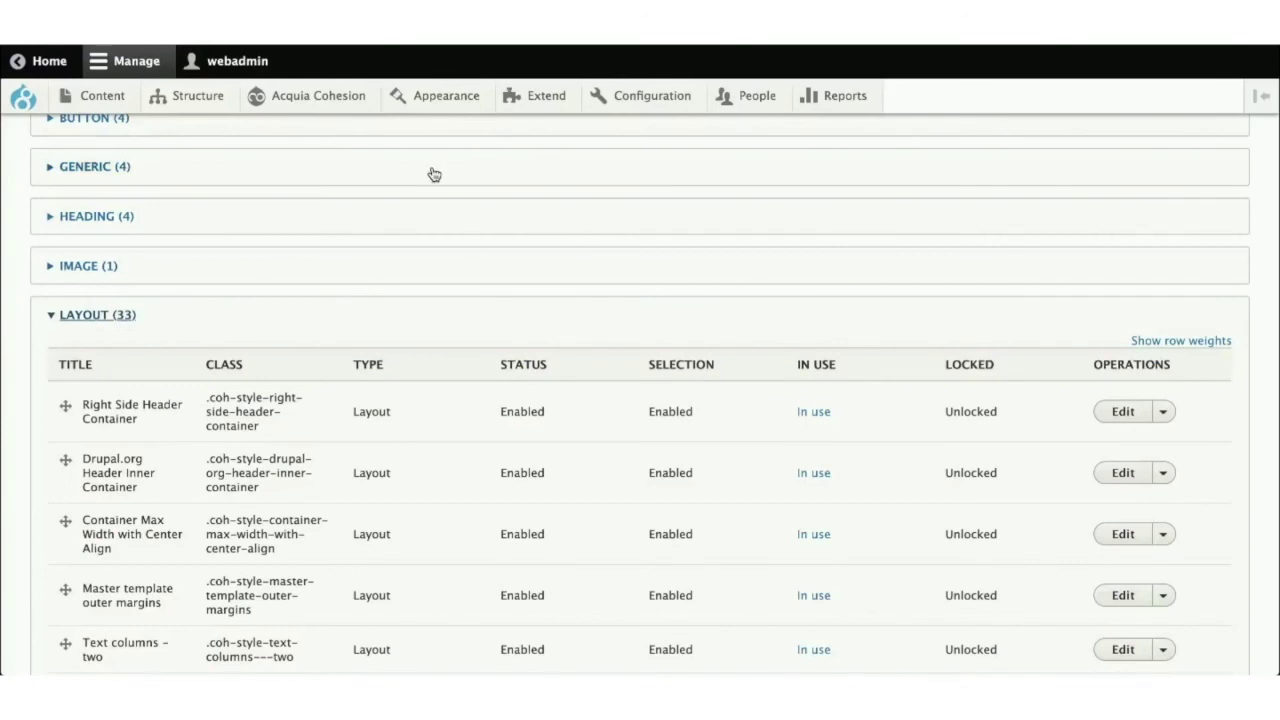
# - Go to the components list and open Header Component - Drupal from the Template components for editing
pyautogui.moveTo(310, 96)
pyautogui.moveTo(314, 277)
pyautogui.click(466, 282)
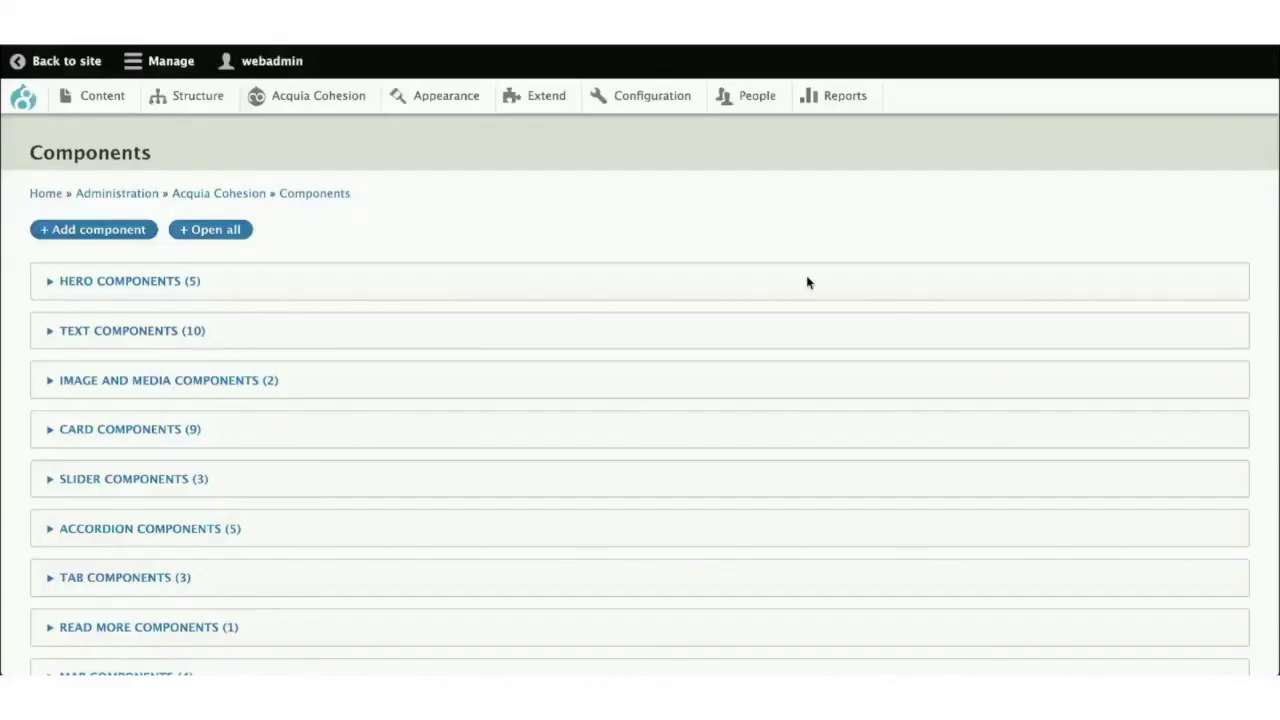
pyautogui.click(808, 283)
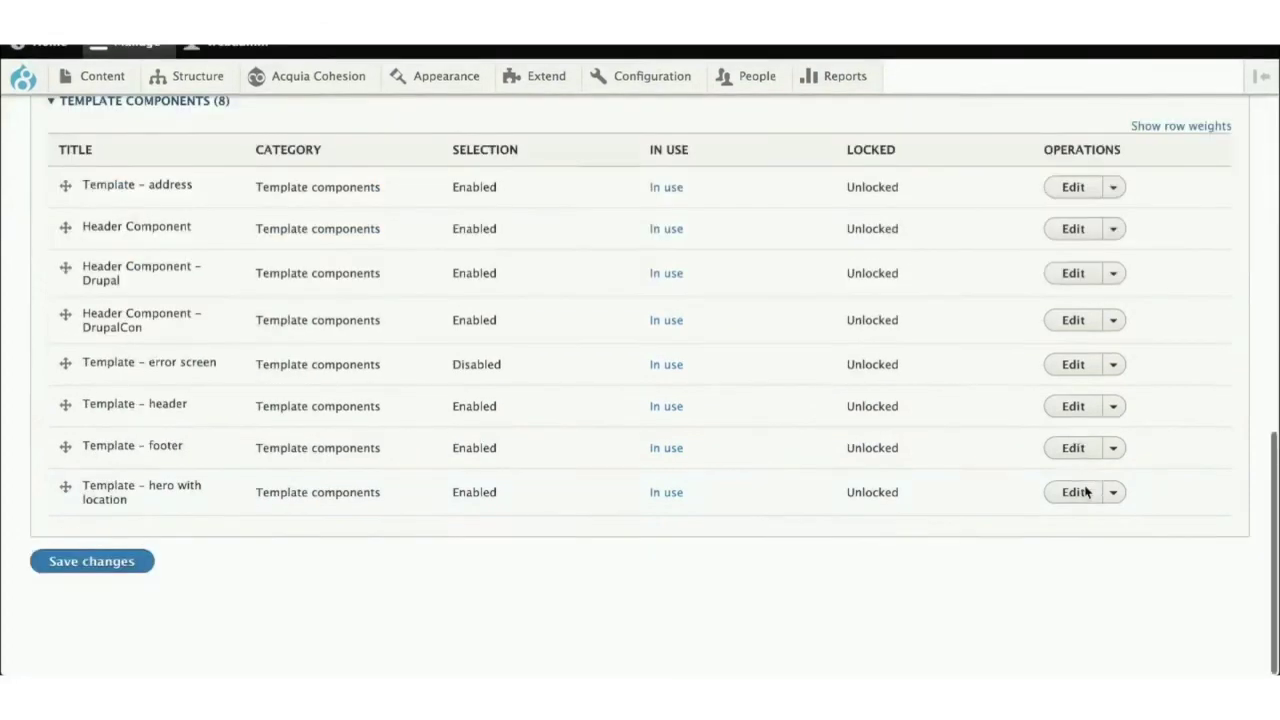
pyautogui.scroll(1, 793, 308)
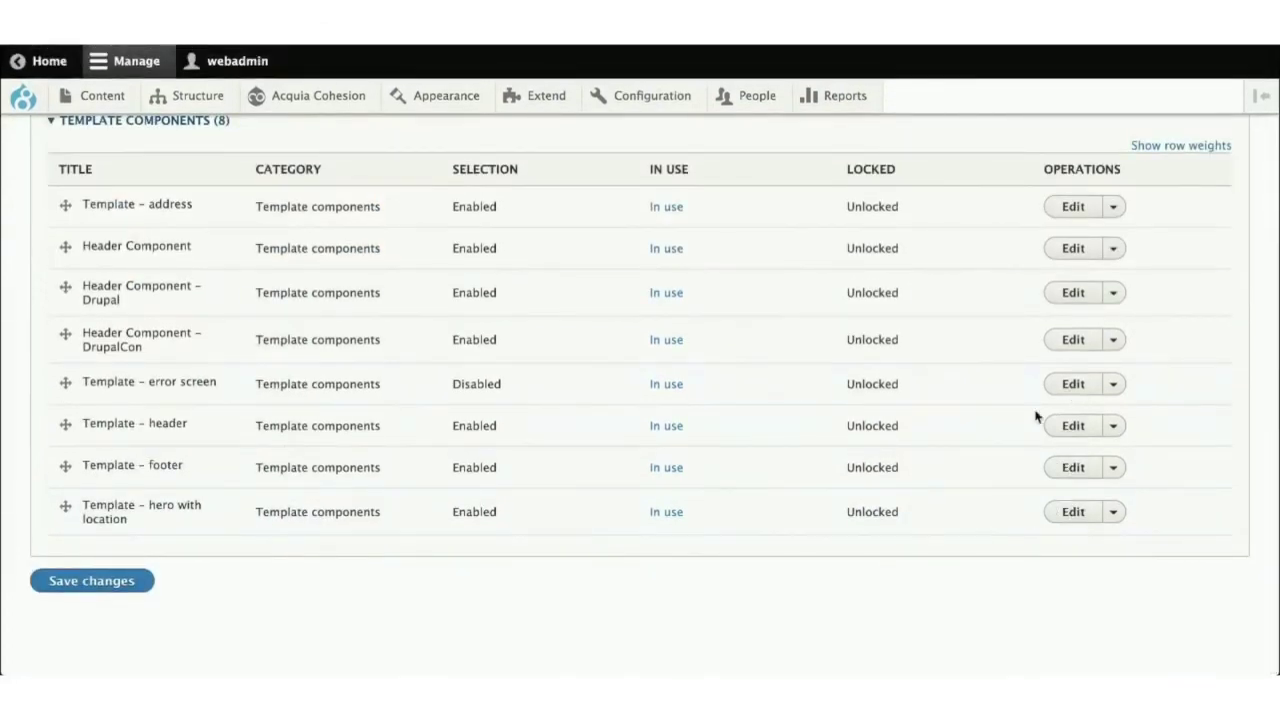
pyautogui.click(1073, 293)
# - Open the settings of the inner Container in the header component's layout canvas and inspect its assigned layout style
pyautogui.scroll(-5, 442, 408)
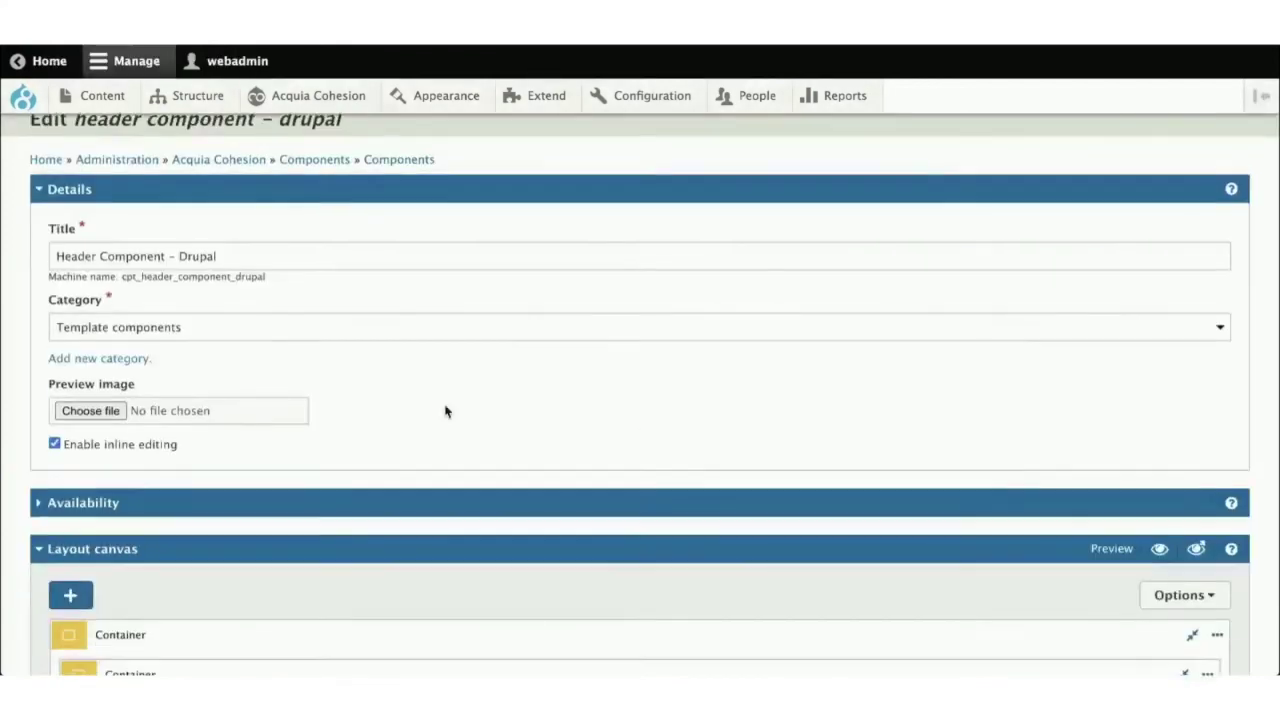
pyautogui.doubleClick(225, 468)
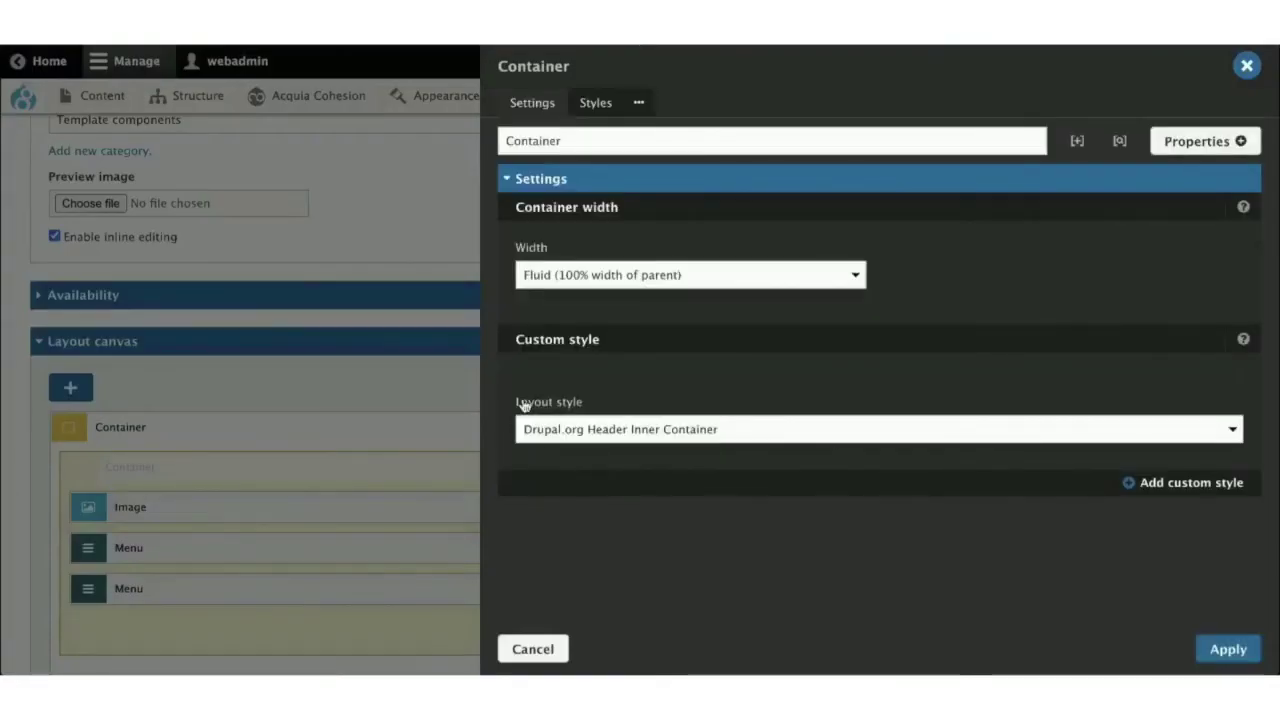
pyautogui.moveTo(517, 404); pyautogui.dragTo(598, 406)
pyautogui.click(598, 406)
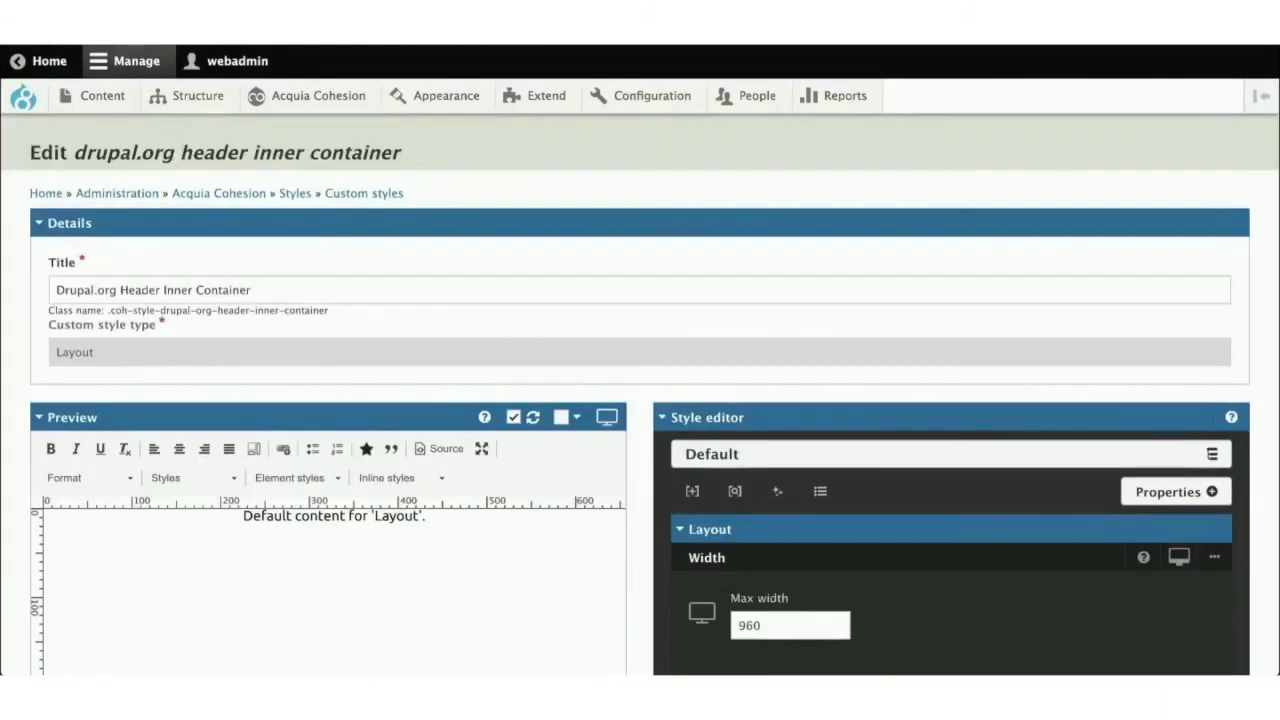
# - Examine the max width and margin properties of the Drupal.org Header Inner Container custom style
pyautogui.scroll(-1, 738, 296)
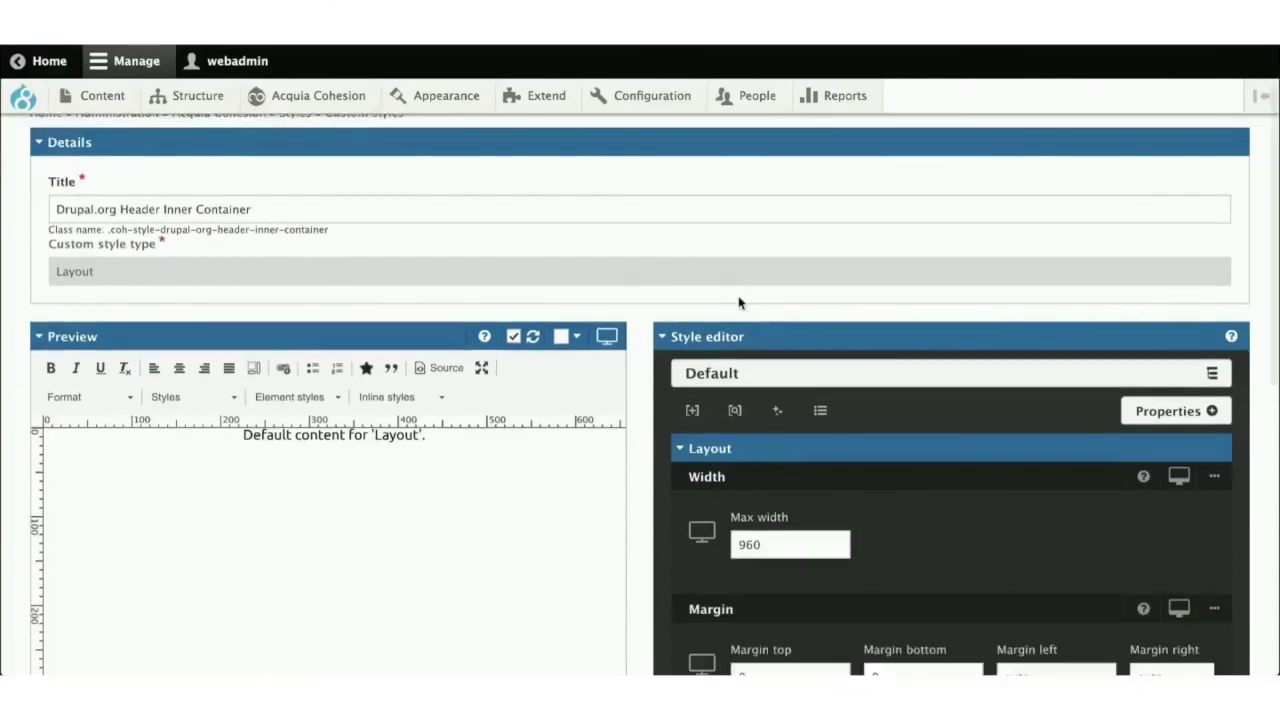
pyautogui.scroll(-1, 740, 303)
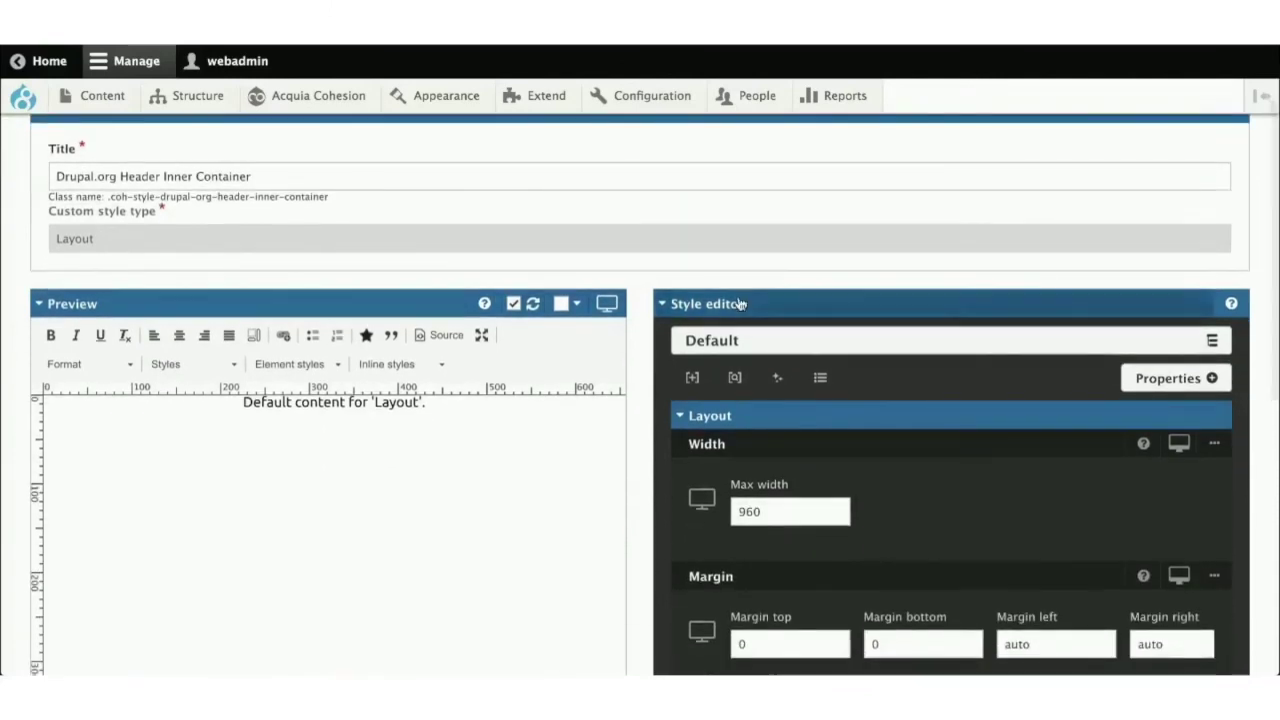
pyautogui.scroll(-2, 815, 485)
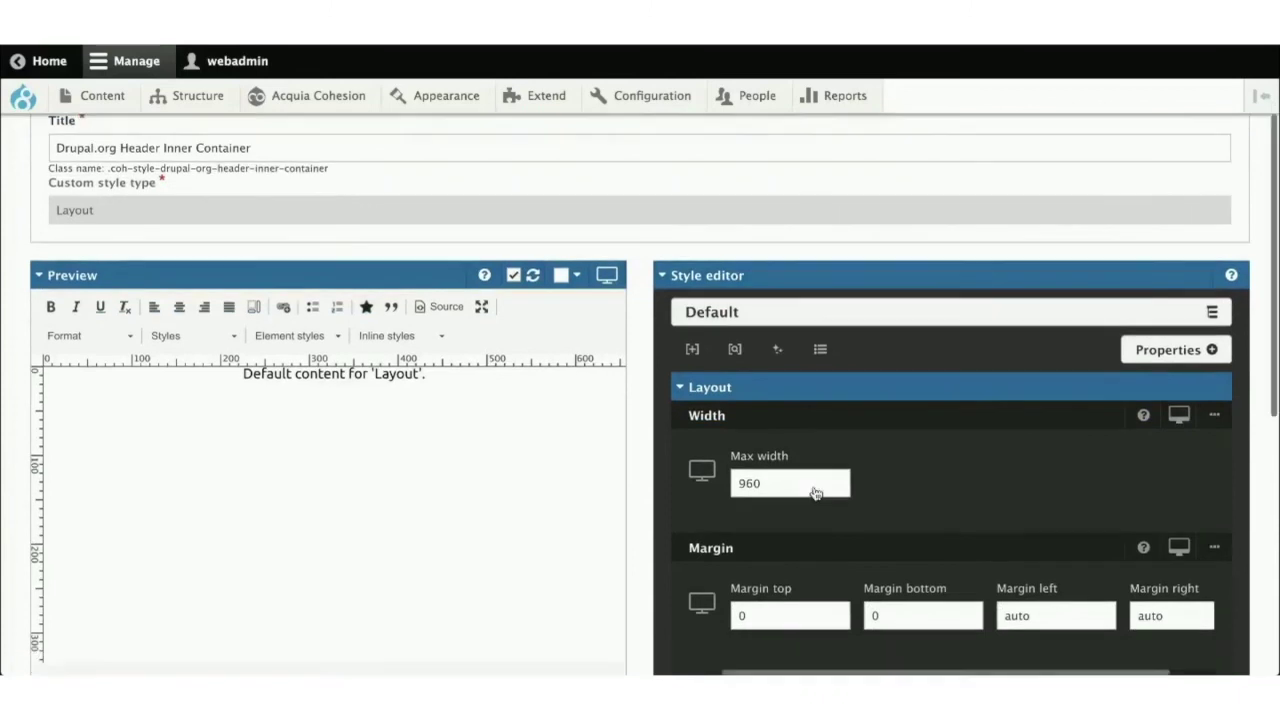
# - Examine the display and flex container properties of the Drupal.org Header Inner Container custom style
pyautogui.scroll(-5, 891, 520)
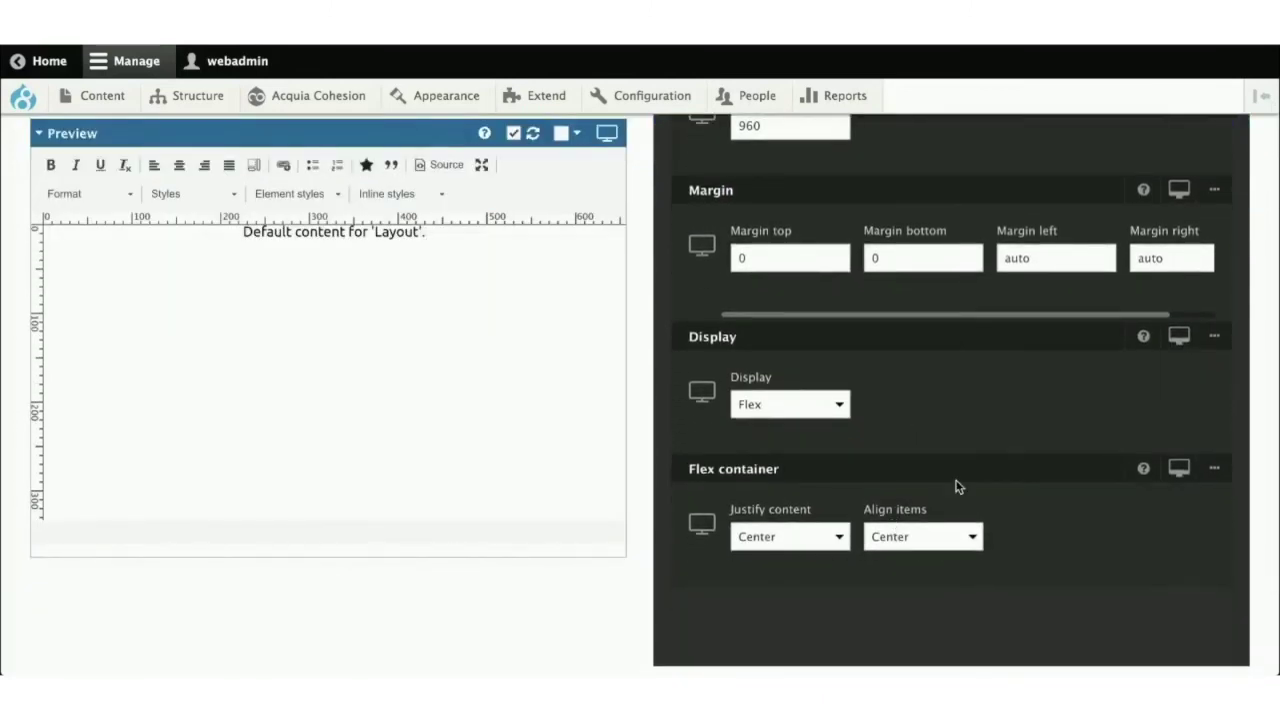
pyautogui.scroll(4, 957, 486)
pyautogui.scroll(3, 957, 486)
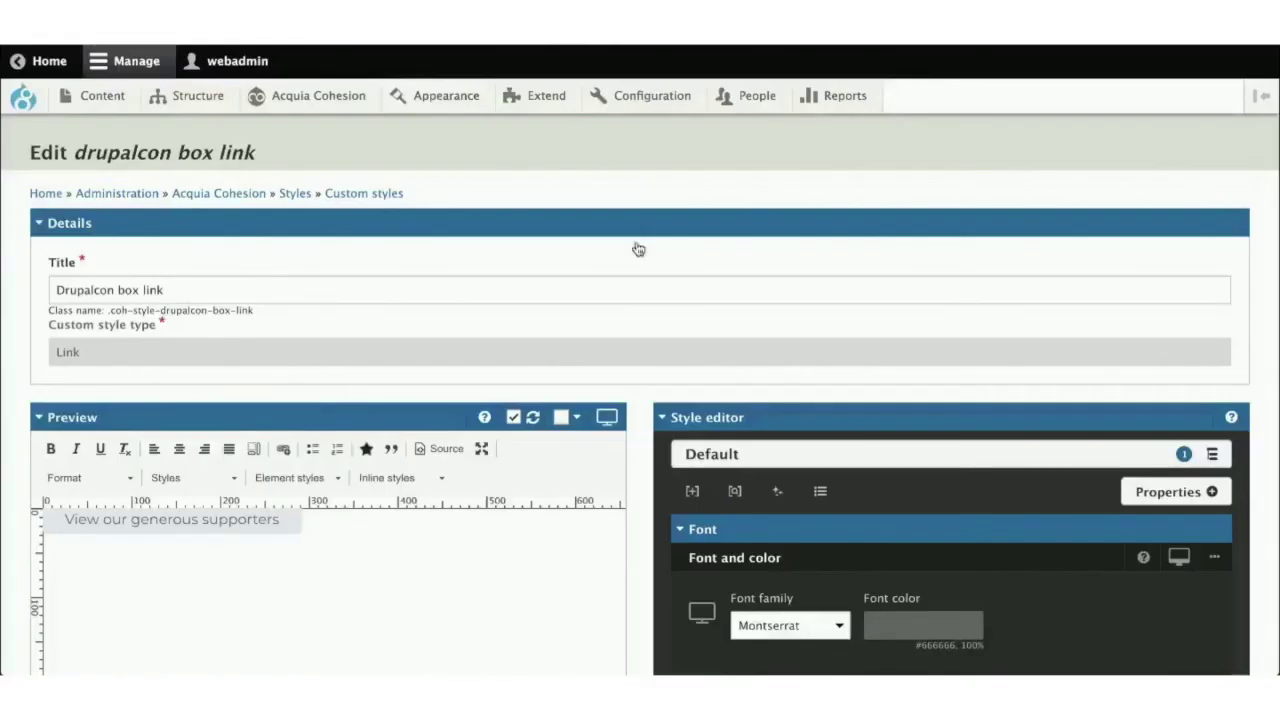
# - Examine the preview, font and color, and font sizing and alignment properties of the Drupalcon box link custom style
pyautogui.scroll(-2, 607, 277)
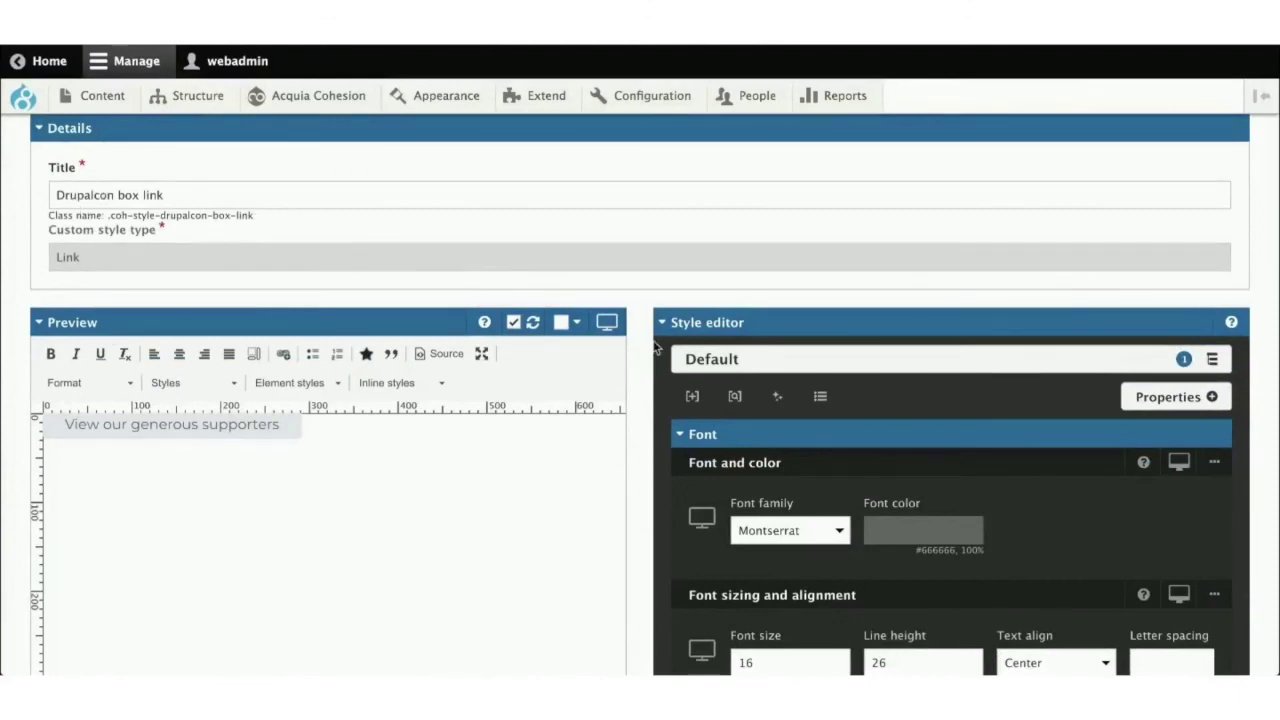
pyautogui.scroll(-3, 726, 485)
pyautogui.scroll(2, 434, 356)
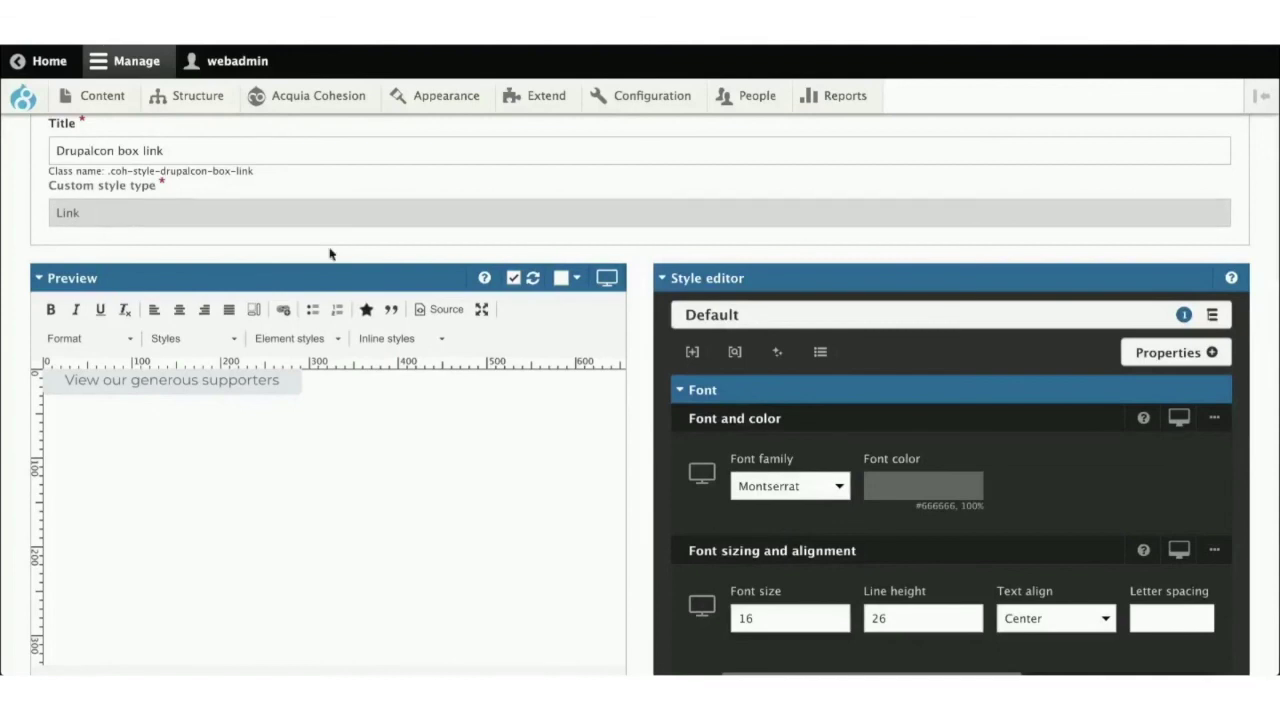
pyautogui.scroll(-1, 792, 561)
pyautogui.scroll(1, 792, 561)
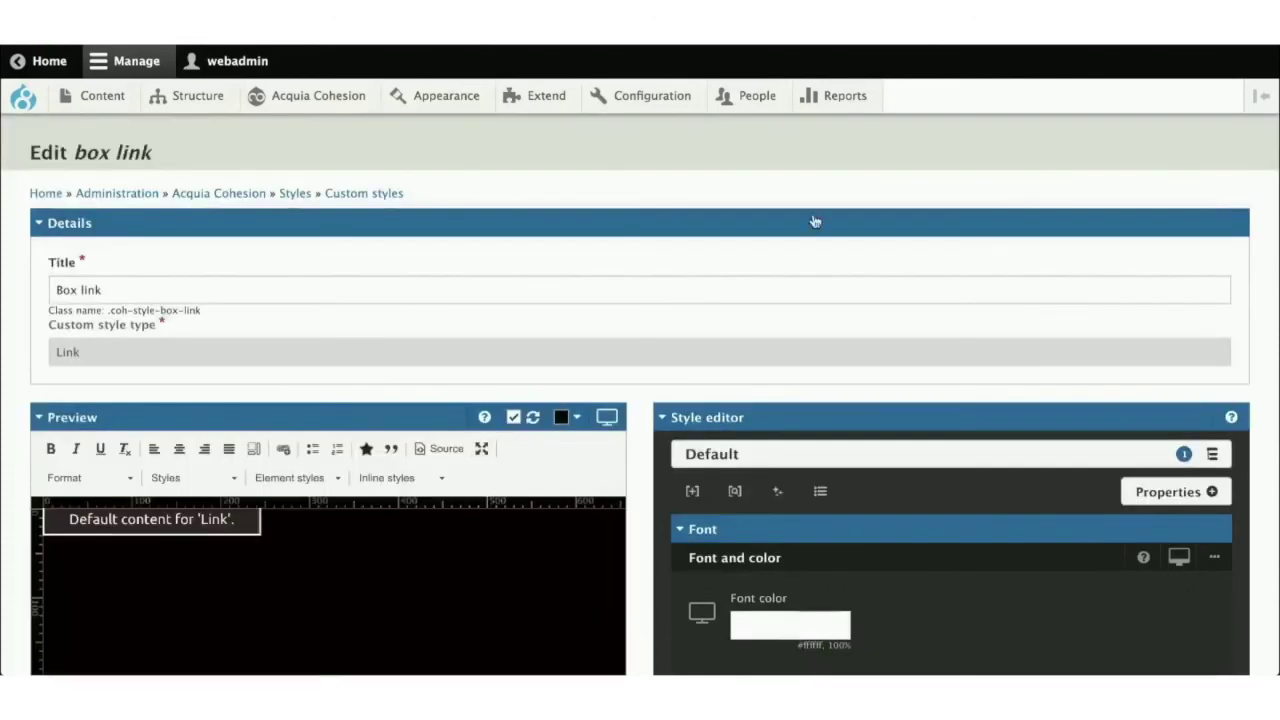
# - Examine the Box link custom style's font properties and check the hover effect on its previewed link
pyautogui.scroll(-3, 766, 309)
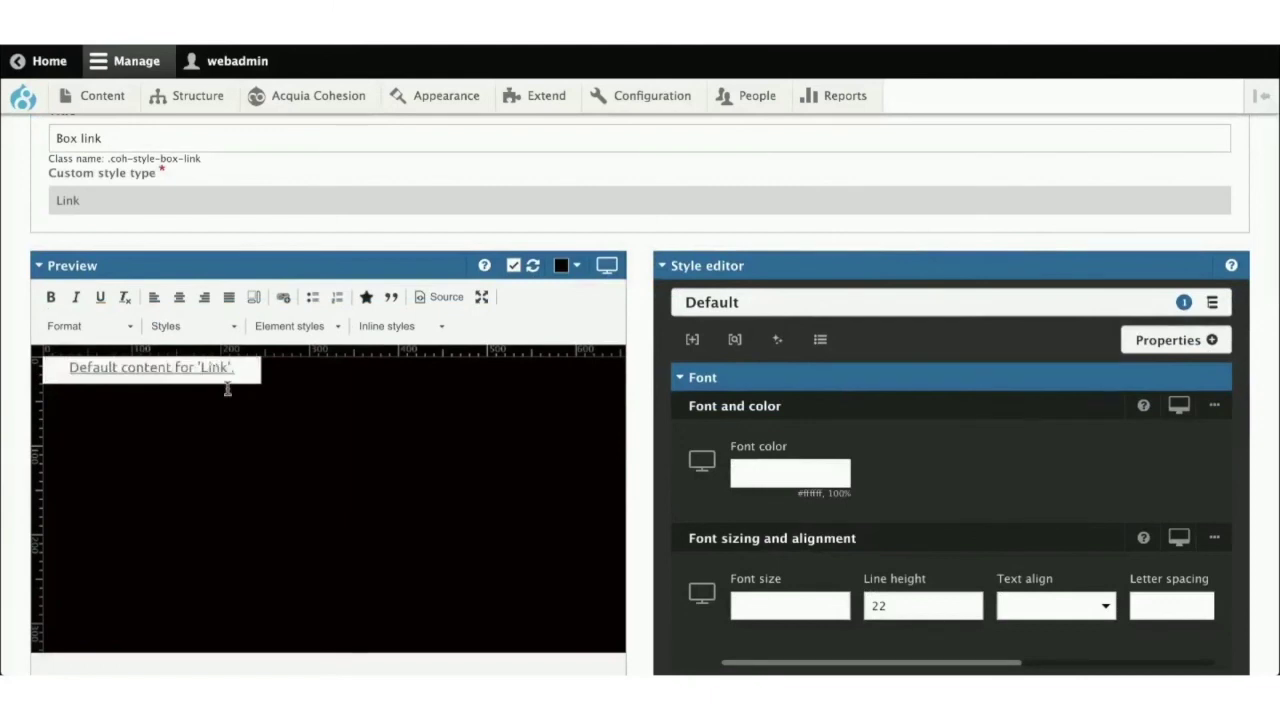
pyautogui.scroll(2, 371, 462)
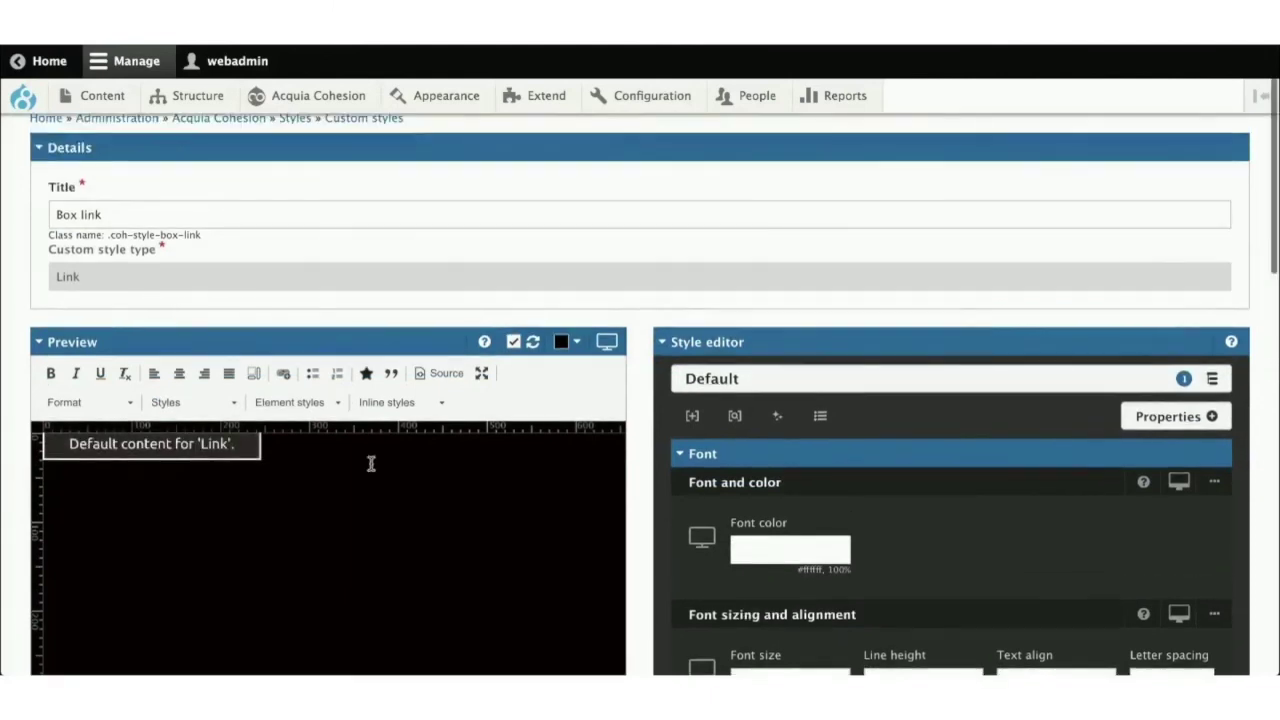